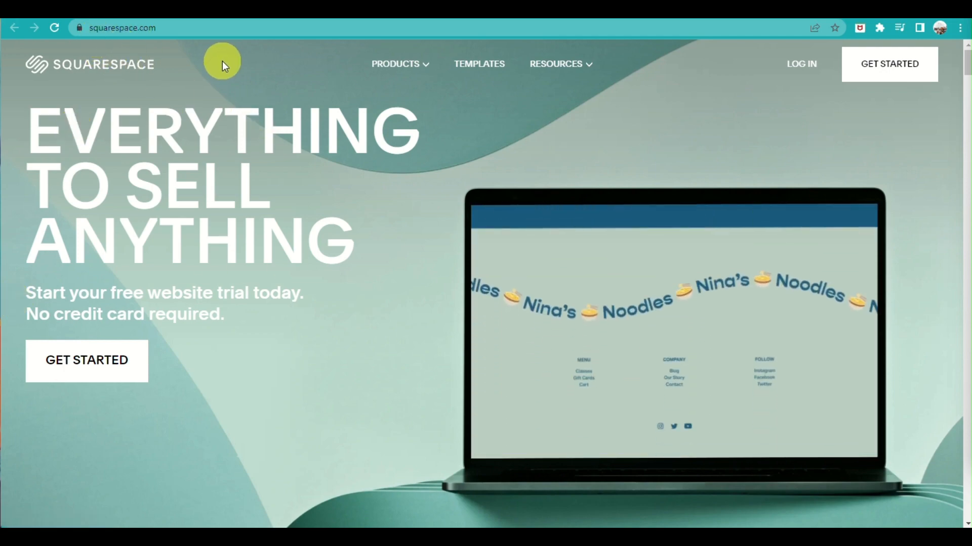
Look through the homepage's three-step overview of building a site and its website template categories
scroll(627, 290, "down", 10)
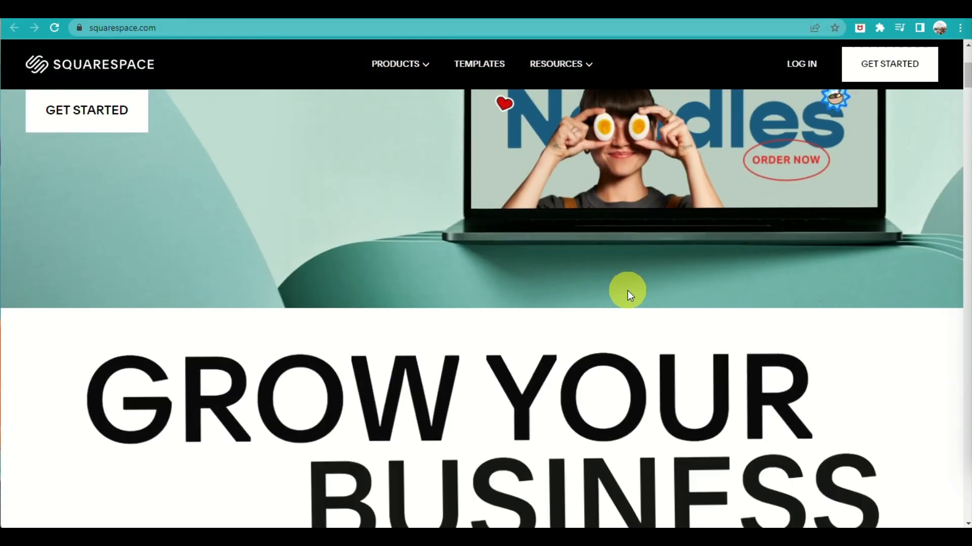
scroll(628, 299, "down", 1)
scroll(629, 298, "up", 10)
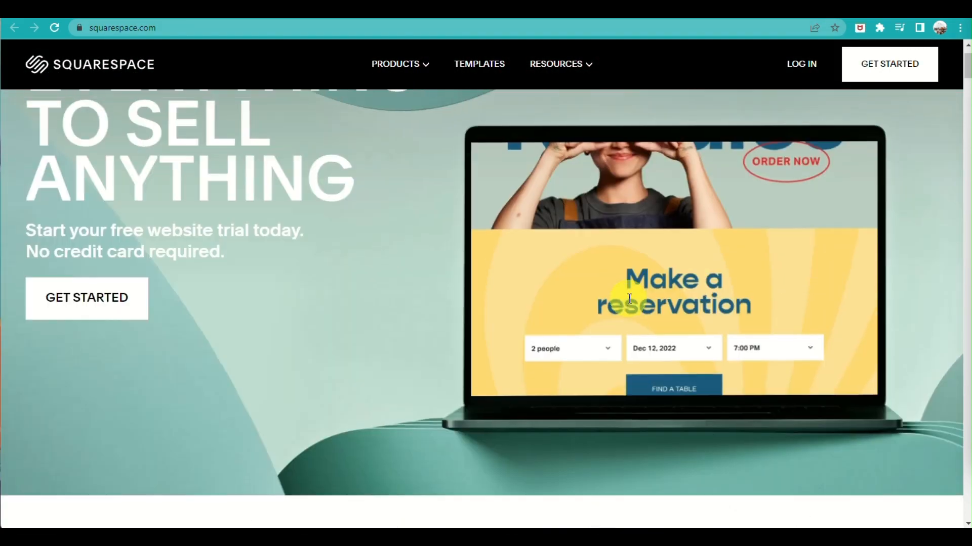
scroll(629, 299, "down", 7)
scroll(628, 298, "down", 10)
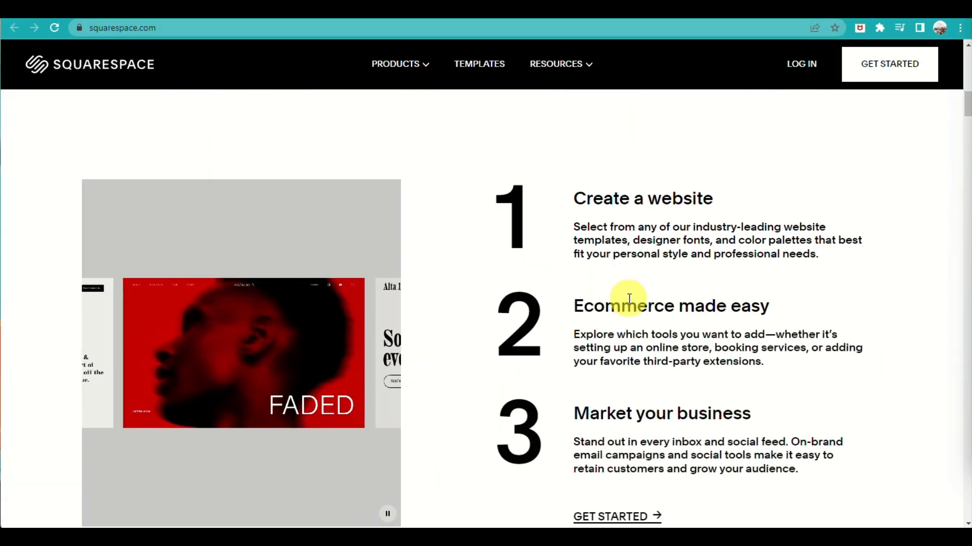
scroll(632, 314, "up", 3)
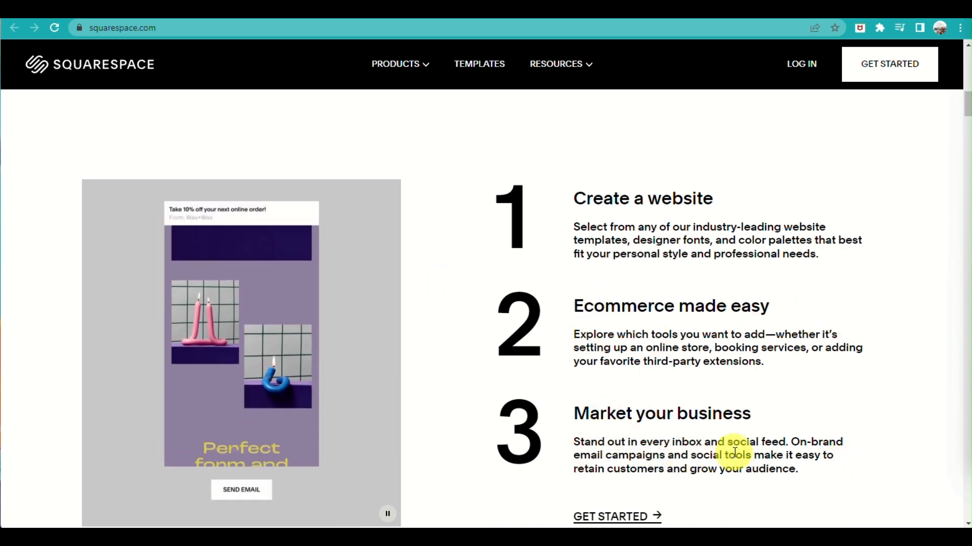
scroll(823, 384, "down", 10)
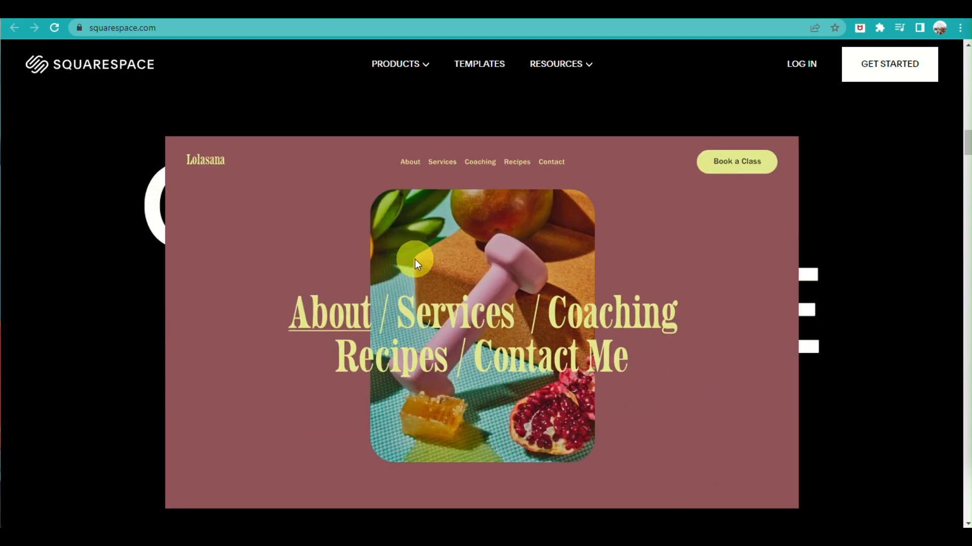
scroll(585, 396, "down", 10)
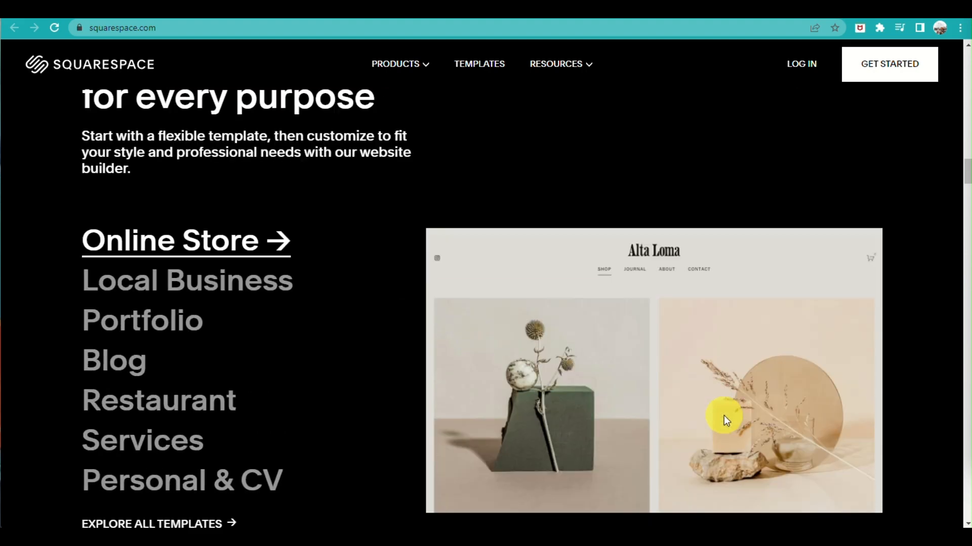
scroll(455, 296, "up", 4)
scroll(449, 297, "down", 4)
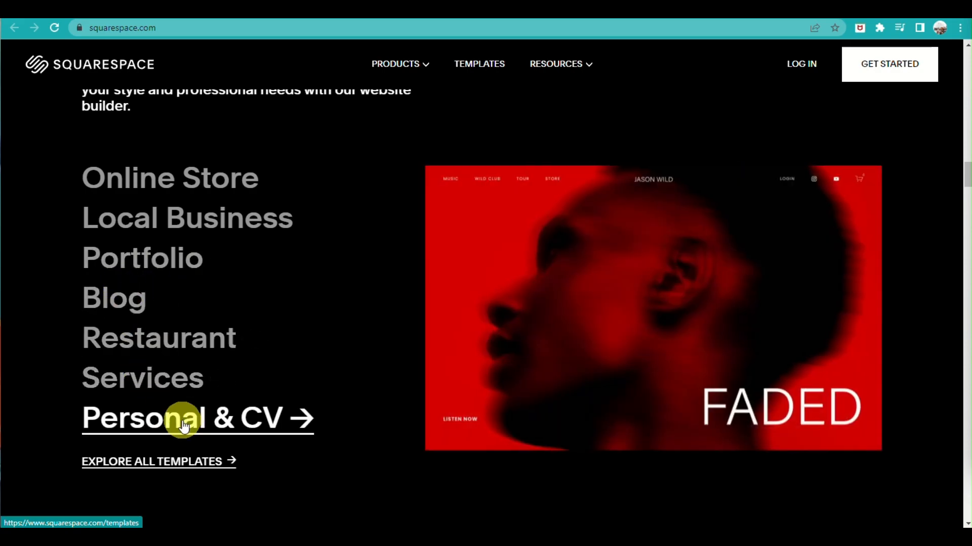
scroll(400, 362, "down", 4)
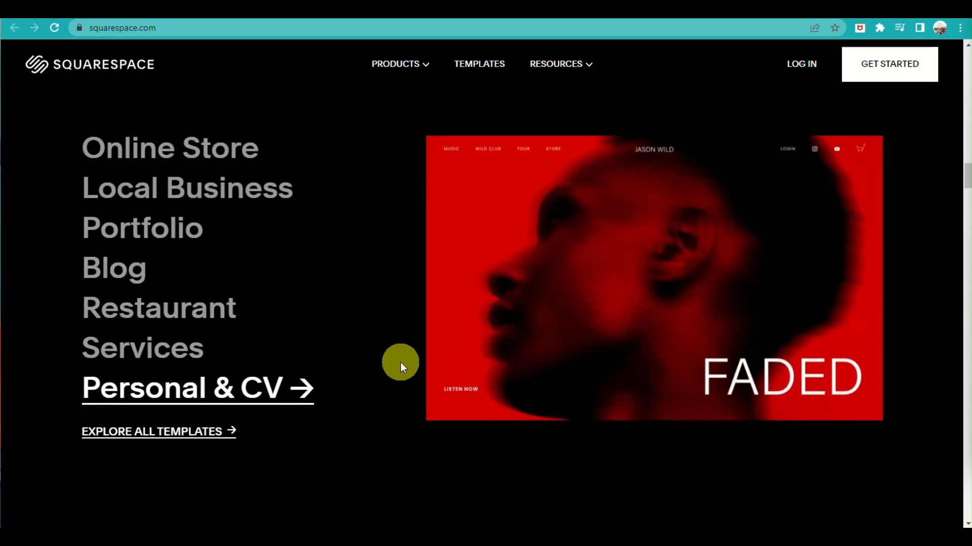
scroll(855, 334, "down", 13)
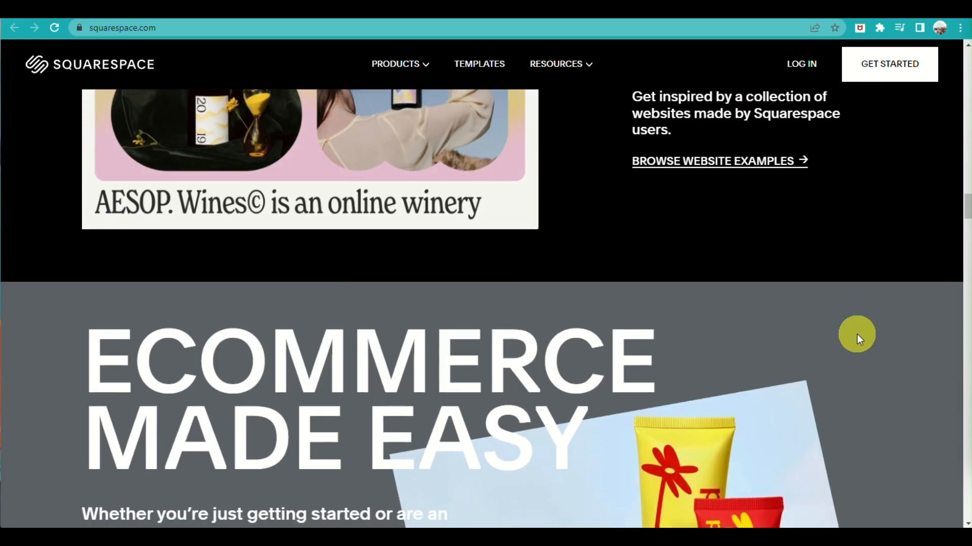
Examine the homepage's sections on selling online, scheduling, memberships, marketing and the how-to resources
scroll(857, 334, "down", 14)
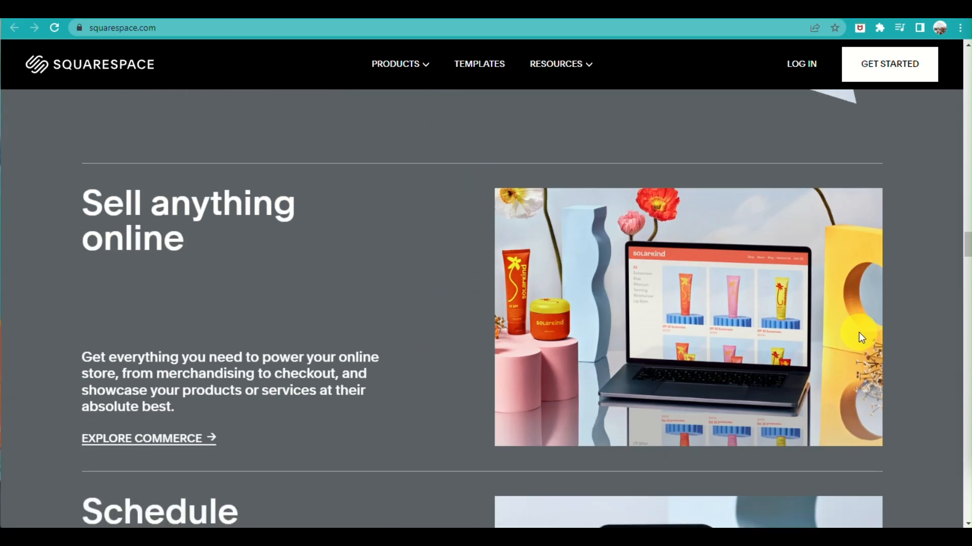
scroll(858, 332, "down", 12)
scroll(858, 333, "up", 8)
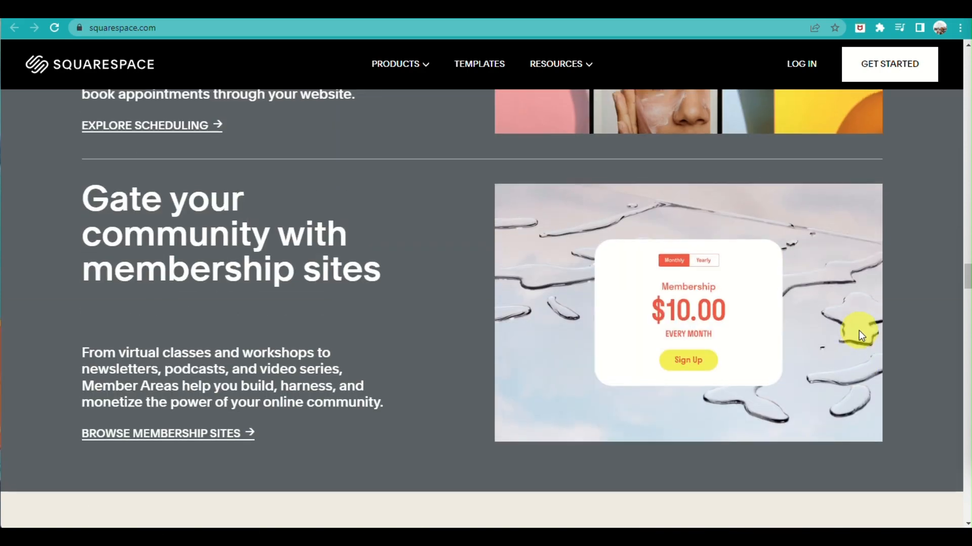
scroll(858, 334, "up", 2)
scroll(858, 334, "down", 5)
scroll(858, 334, "up", 5)
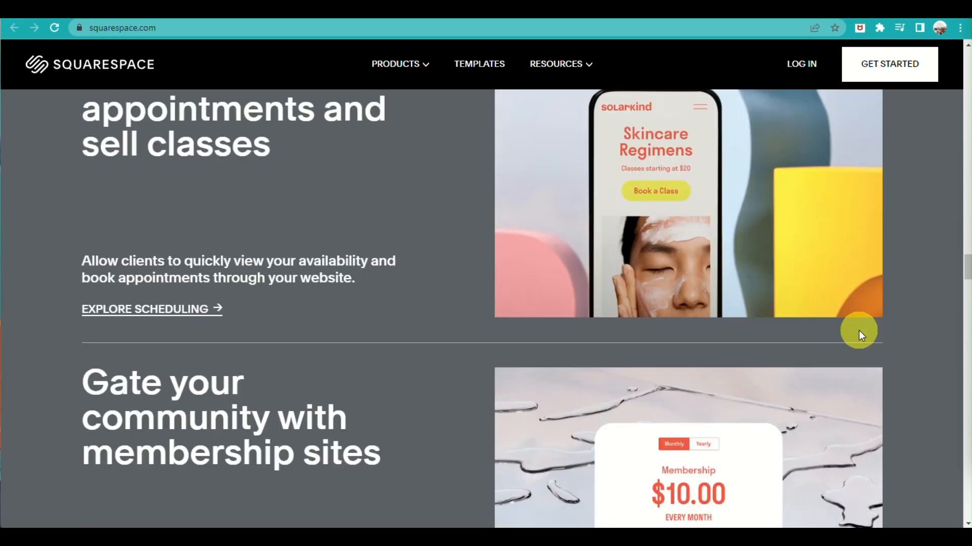
scroll(858, 332, "up", 7)
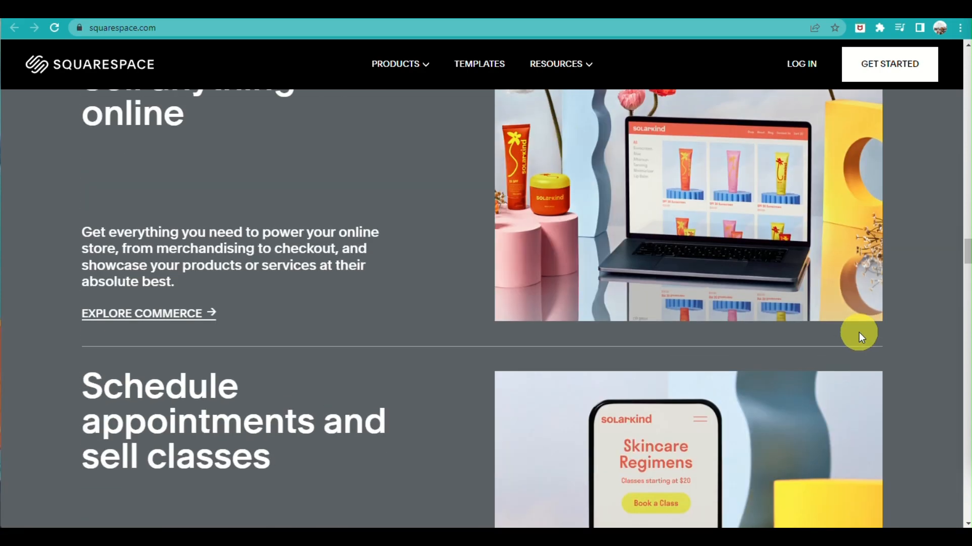
scroll(858, 334, "down", 7)
scroll(748, 392, "down", 20)
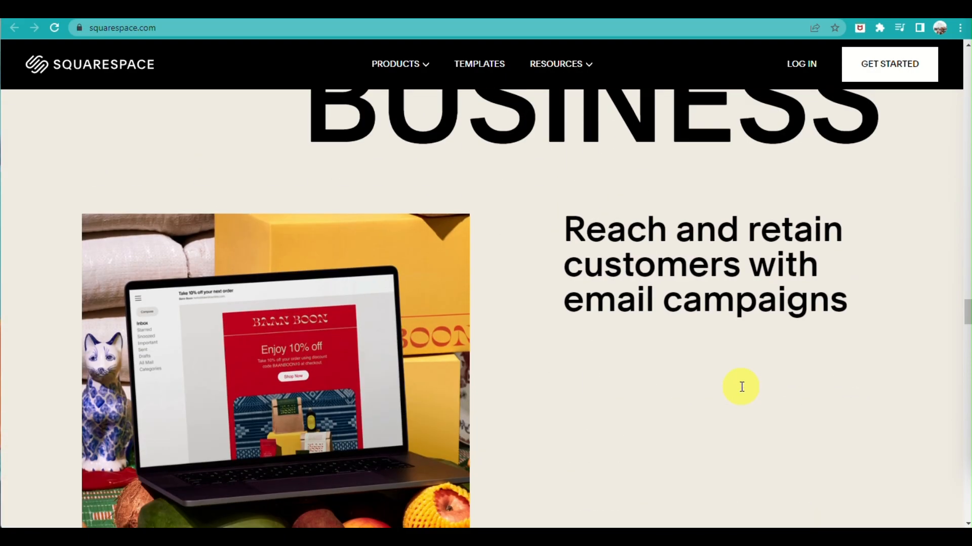
scroll(743, 393, "down", 10)
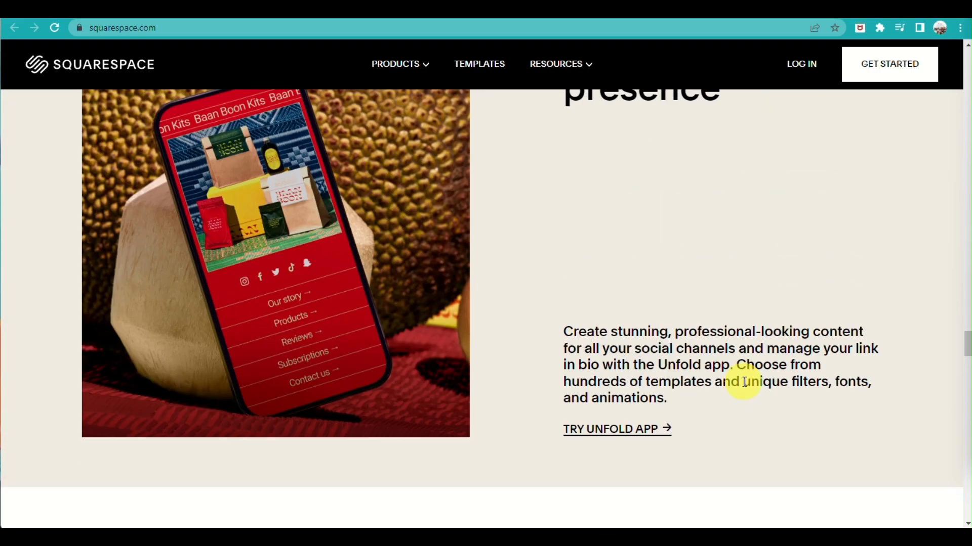
scroll(744, 381, "down", 15)
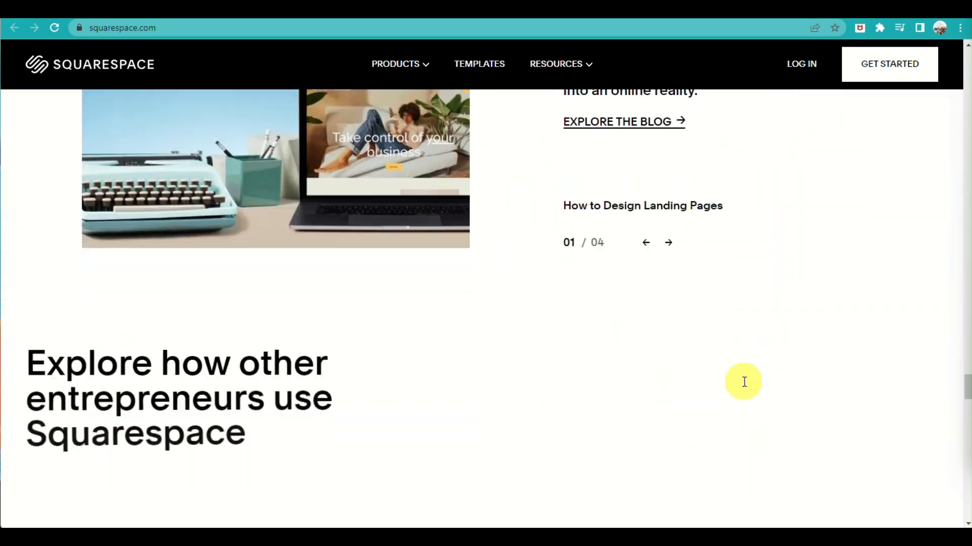
scroll(745, 385, "down", 8)
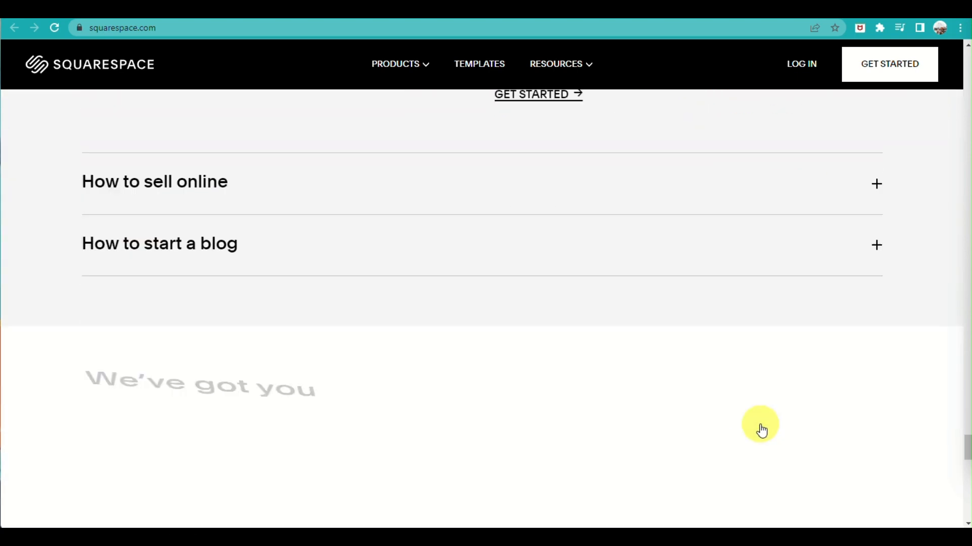
scroll(759, 427, "up", 15)
scroll(790, 247, "up", 6)
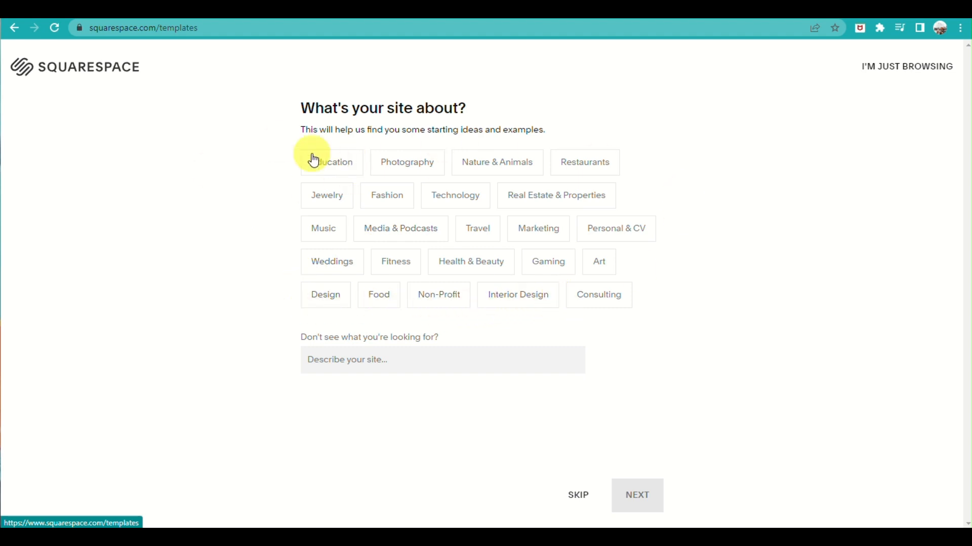
Complete the template questionnaire with Photography as the site topic, the top goals, and Collecting inspiration as the process stage
left_click(409, 168)
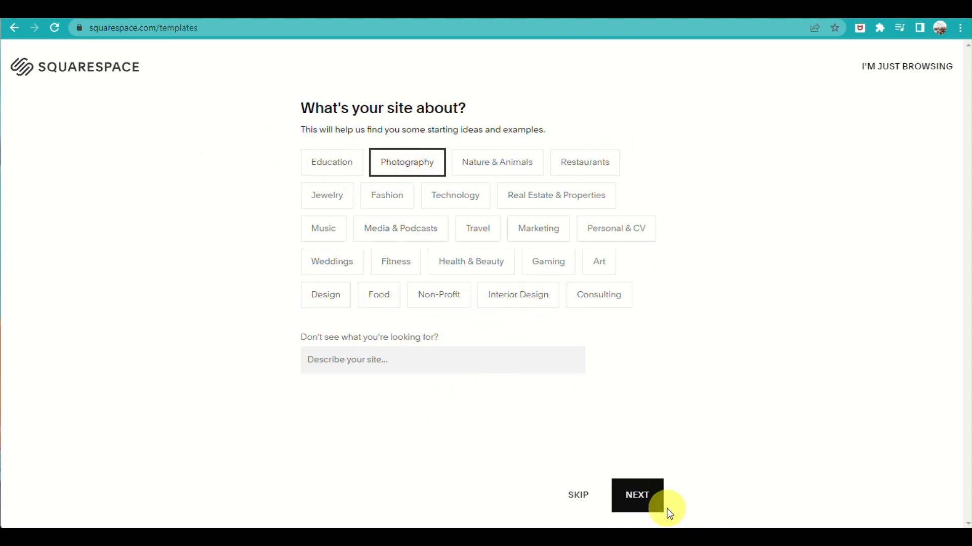
left_click(658, 498)
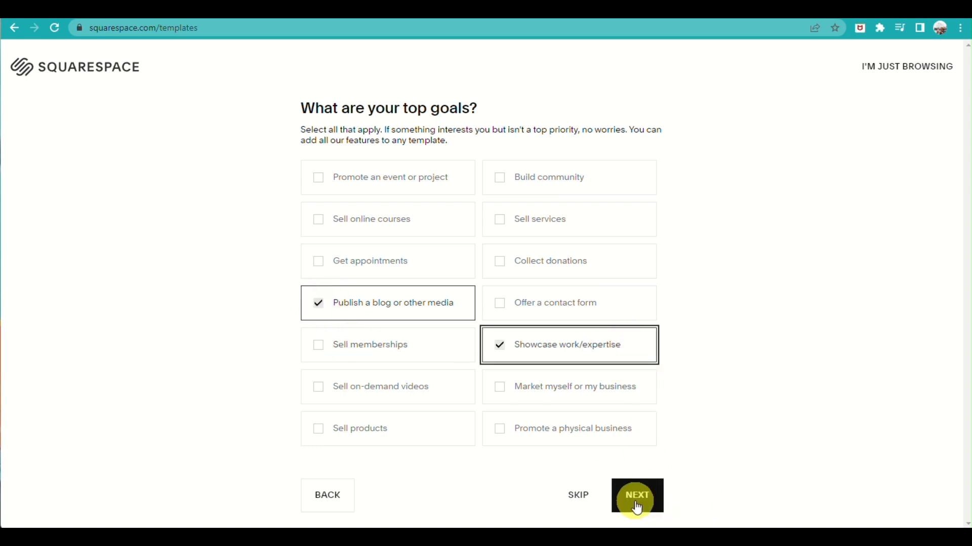
left_click(636, 506)
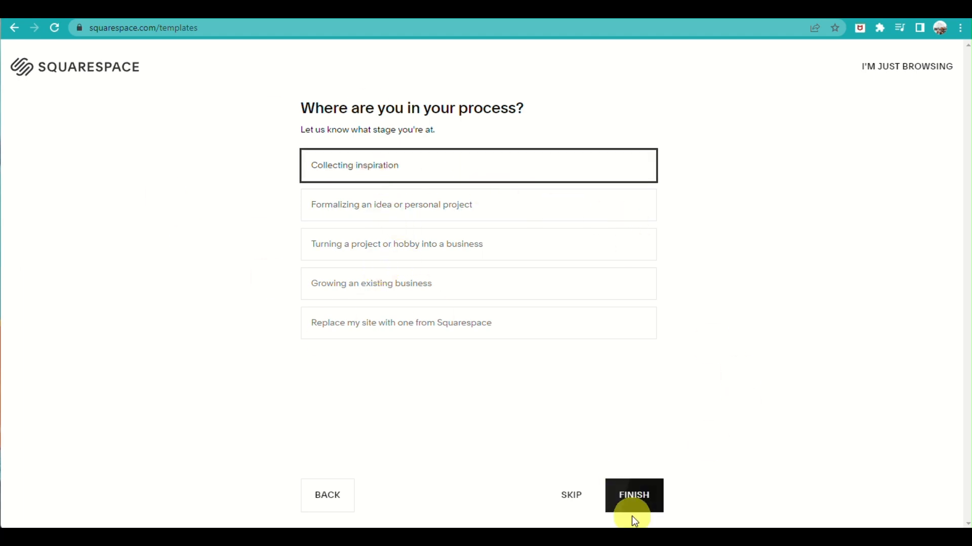
left_click(631, 505)
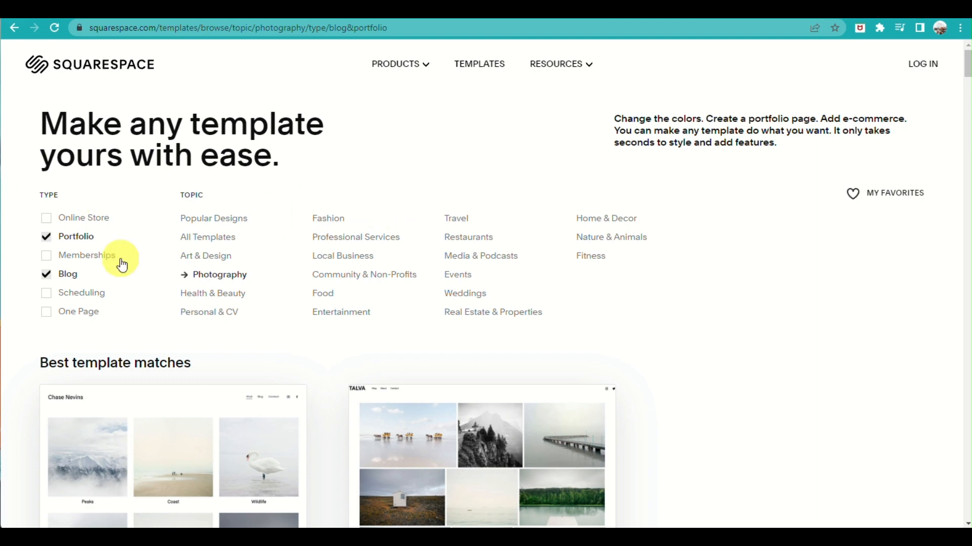
Examine the template type and topic filters and the best template matches for a photography site
scroll(403, 390, "down", 2)
scroll(405, 280, "up", 2)
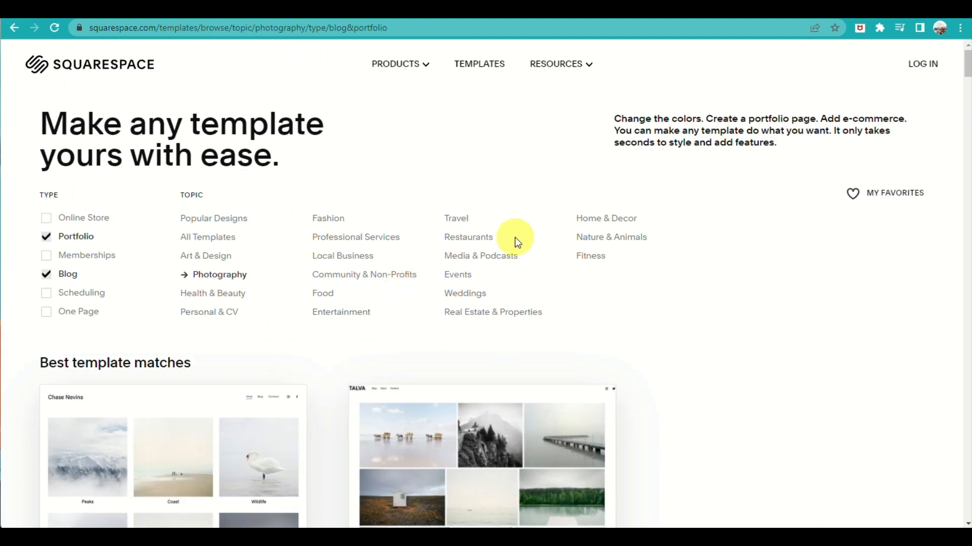
scroll(447, 225, "down", 6)
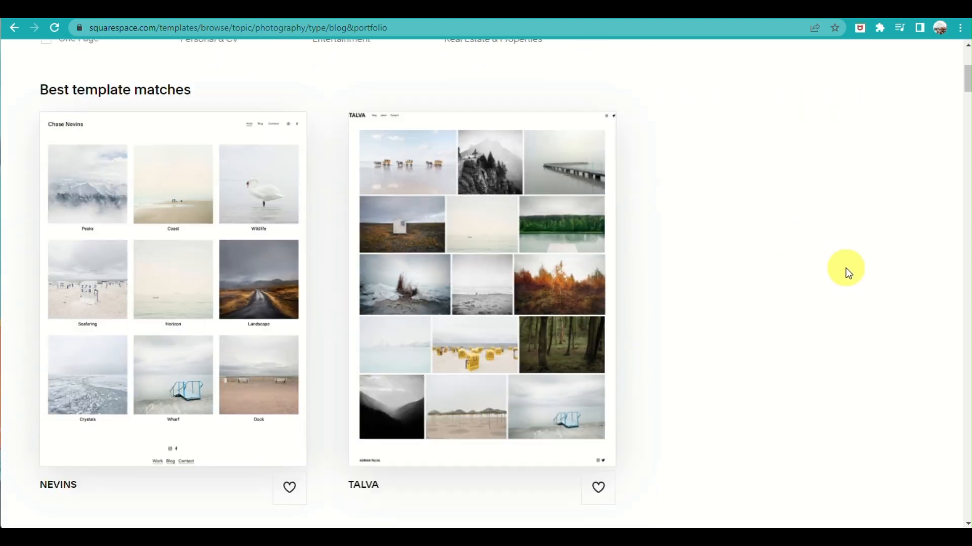
scroll(793, 298, "up", 1)
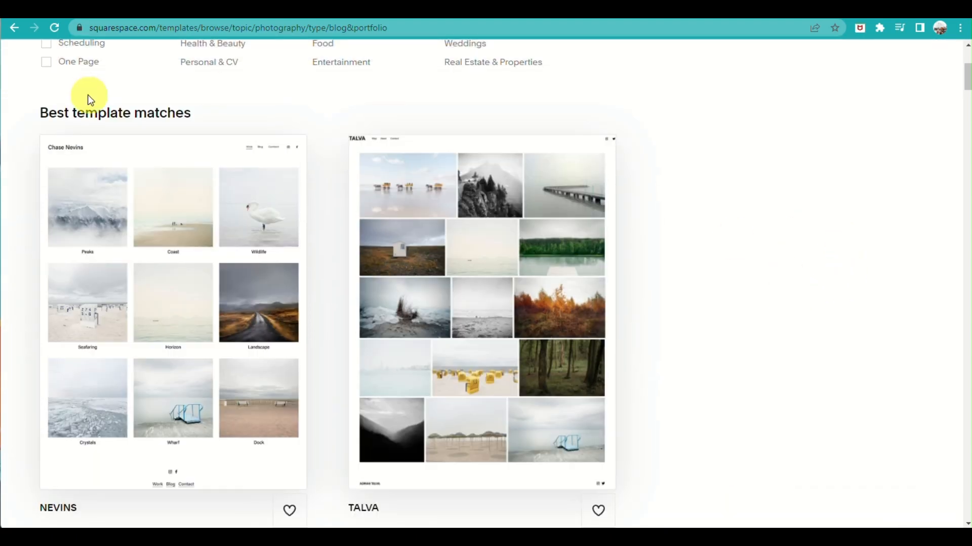
scroll(243, 270, "up", 3)
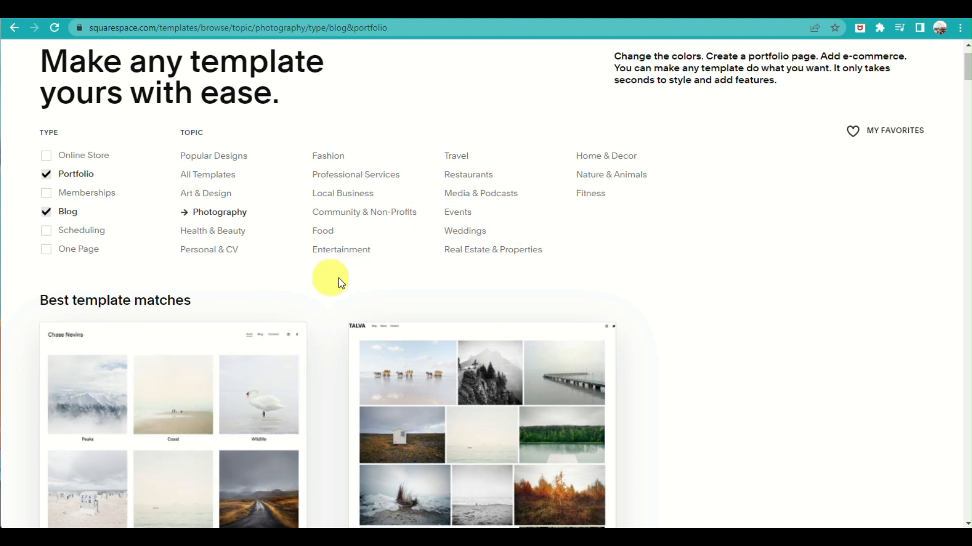
scroll(660, 275, "down", 6)
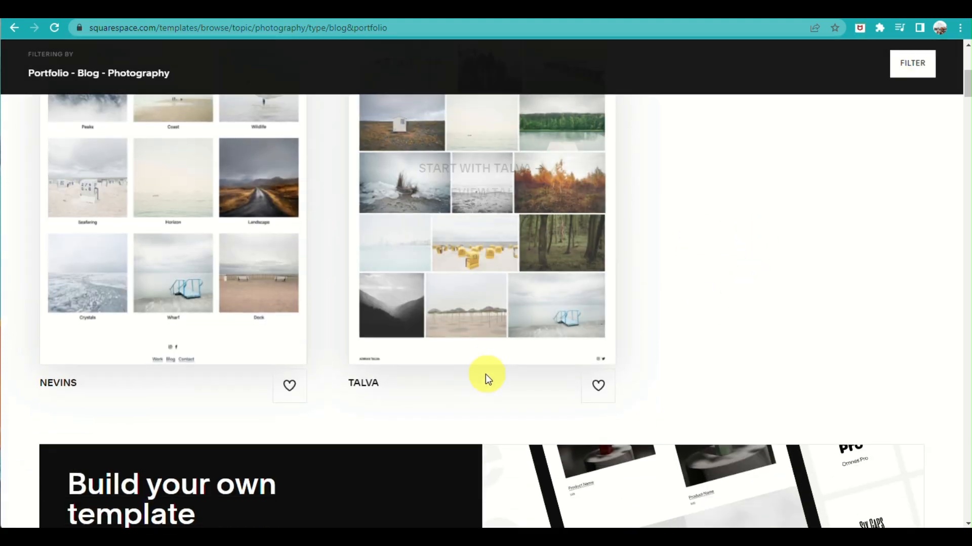
scroll(489, 377, "up", 2)
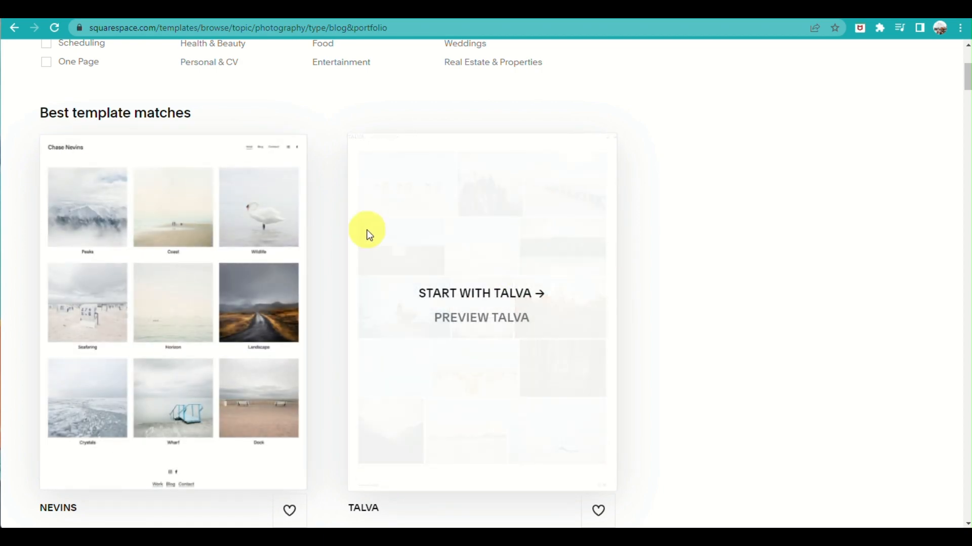
scroll(466, 290, "down", 5)
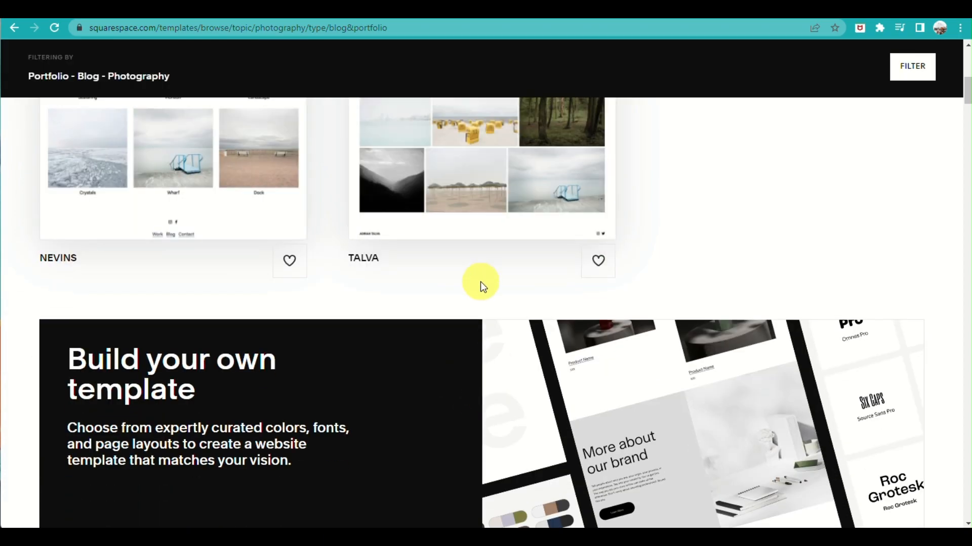
Look over the build-your-own template offer and browse the recommended starting point templates
scroll(354, 289, "down", 2)
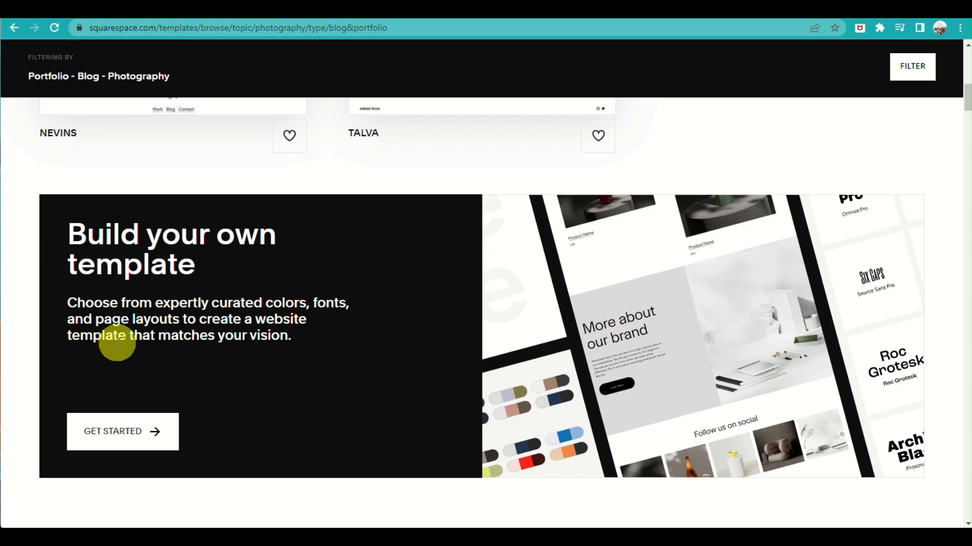
scroll(256, 384, "down", 3)
scroll(262, 382, "up", 3)
scroll(770, 351, "down", 6)
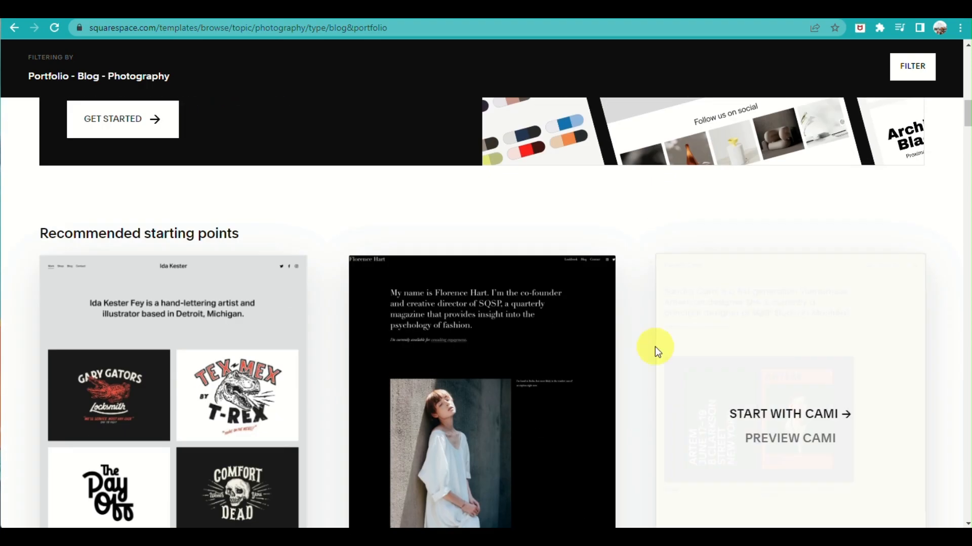
scroll(253, 263, "down", 4)
scroll(308, 316, "down", 5)
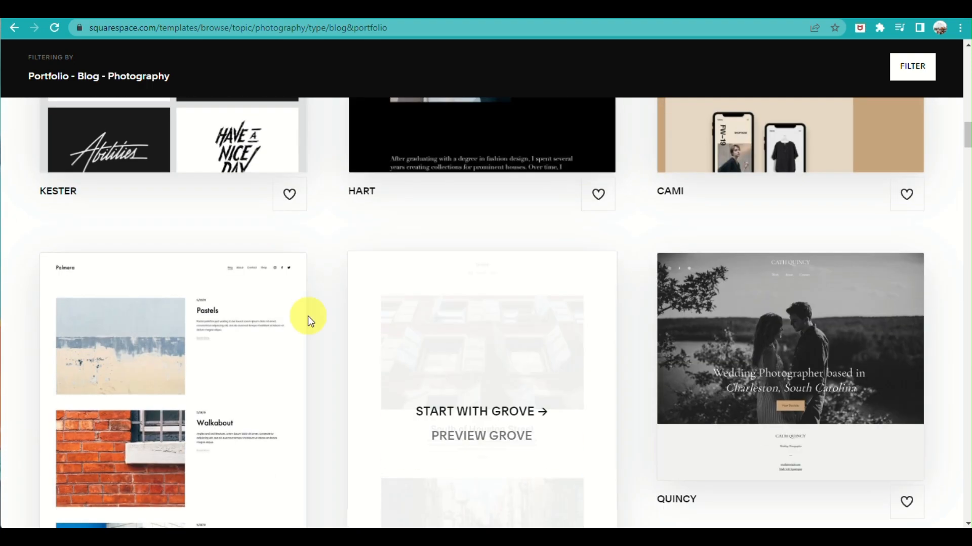
scroll(481, 358, "up", 7)
scroll(499, 352, "down", 2)
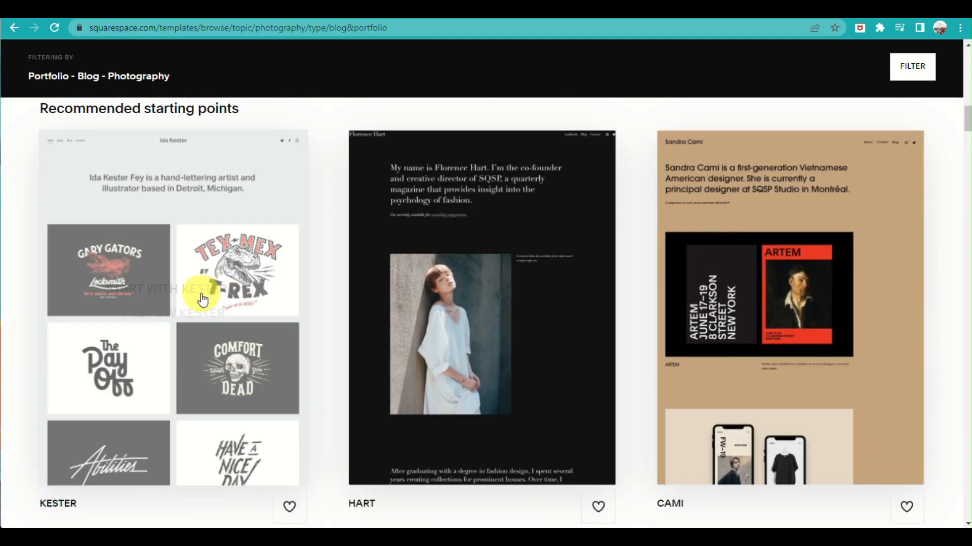
scroll(850, 319, "down", 7)
scroll(517, 292, "down", 5)
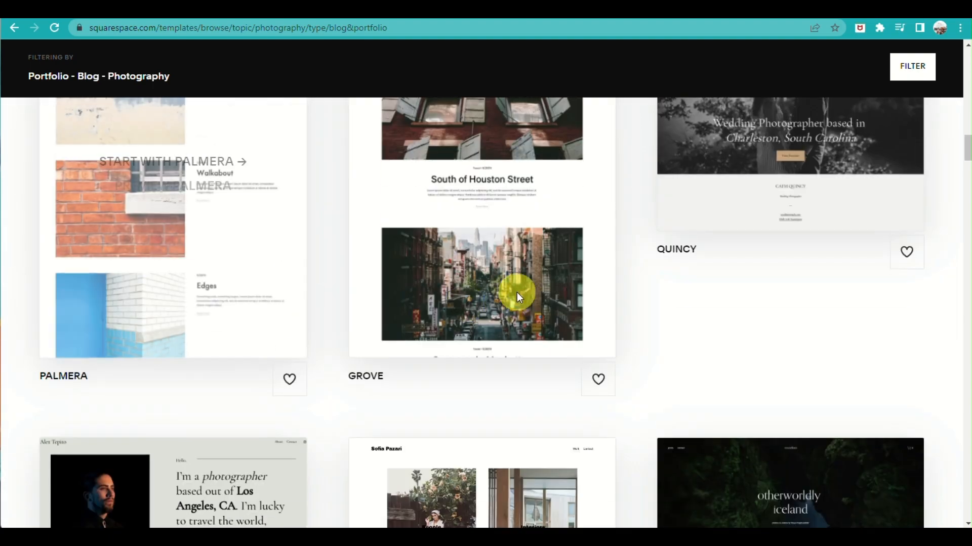
scroll(791, 287, "down", 6)
scroll(841, 389, "down", 3)
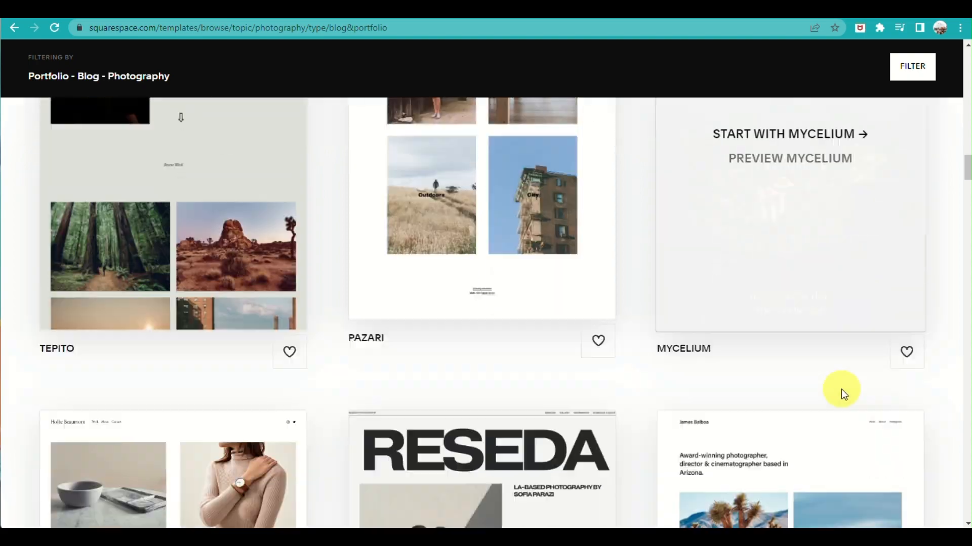
Browse the filtered portfolio and blog photography templates for a suitable design
scroll(495, 412, "down", 5)
scroll(850, 373, "down", 2)
scroll(805, 392, "down", 6)
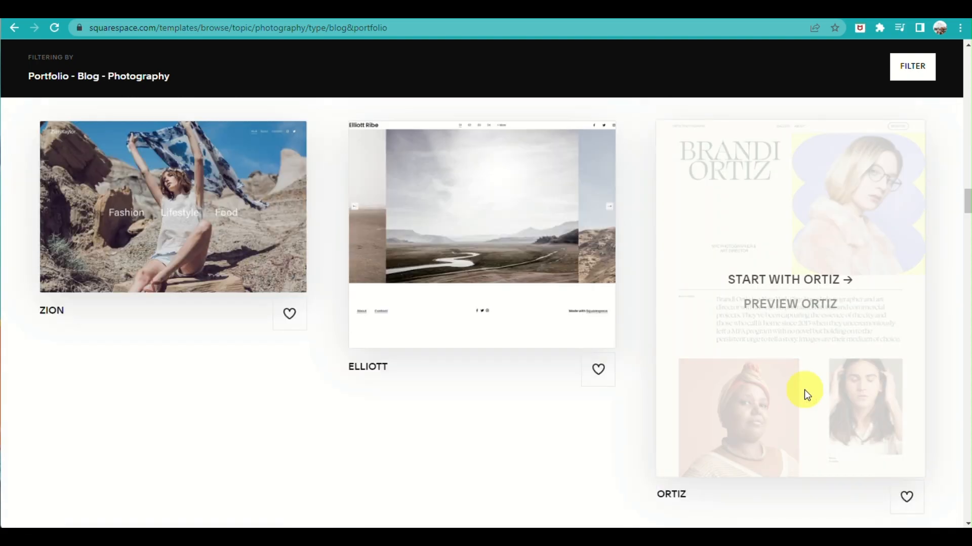
scroll(425, 375, "down", 5)
scroll(177, 309, "down", 4)
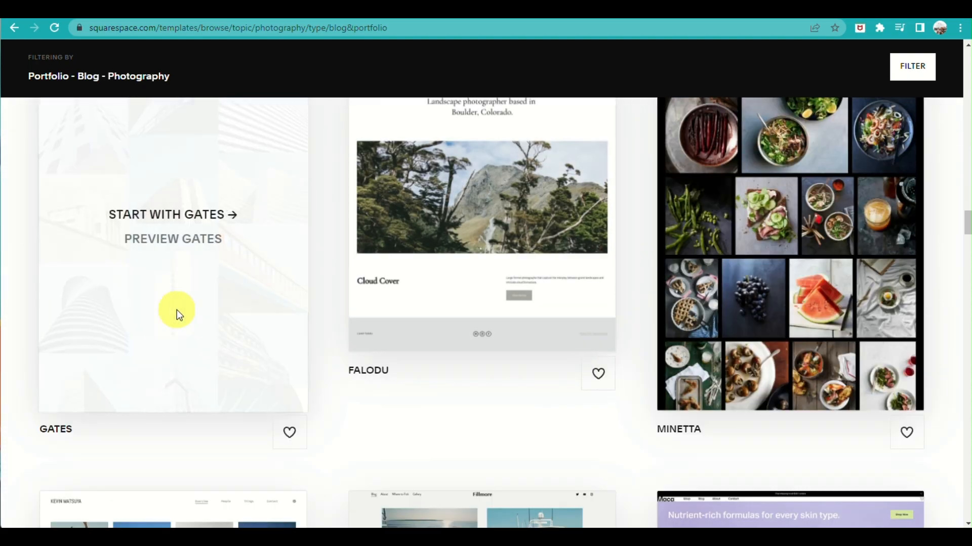
scroll(102, 297, "down", 1)
scroll(248, 496, "up", 2)
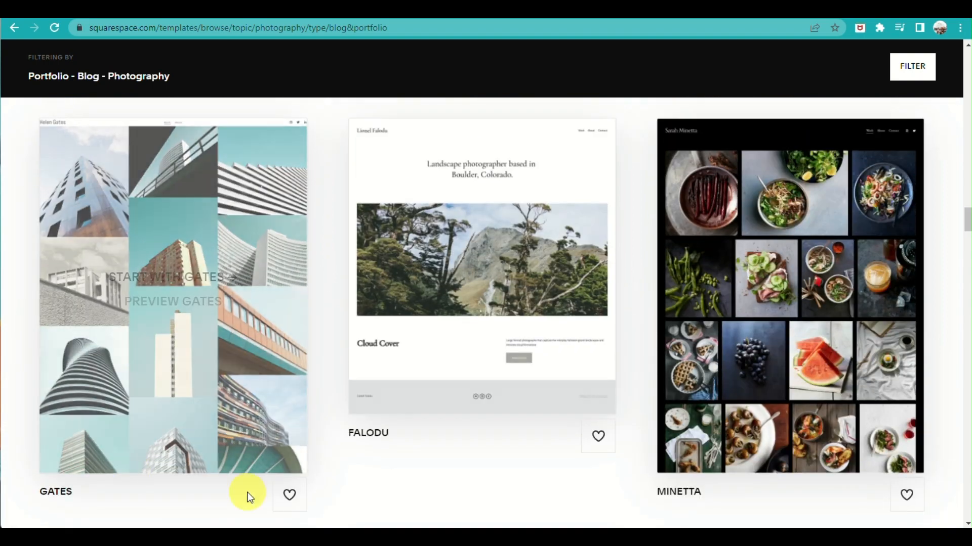
scroll(364, 357, "down", 5)
scroll(247, 329, "down", 5)
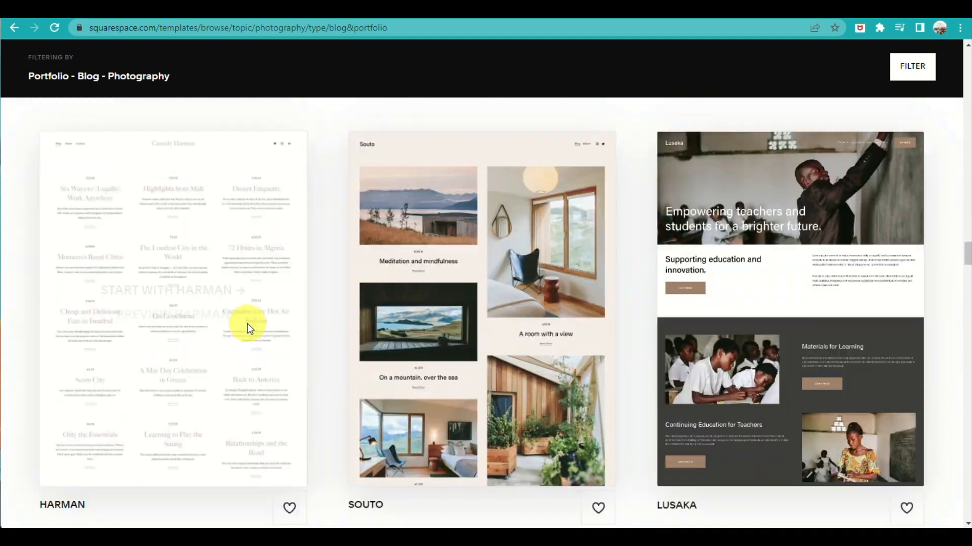
scroll(246, 324, "down", 8)
scroll(512, 314, "down", 7)
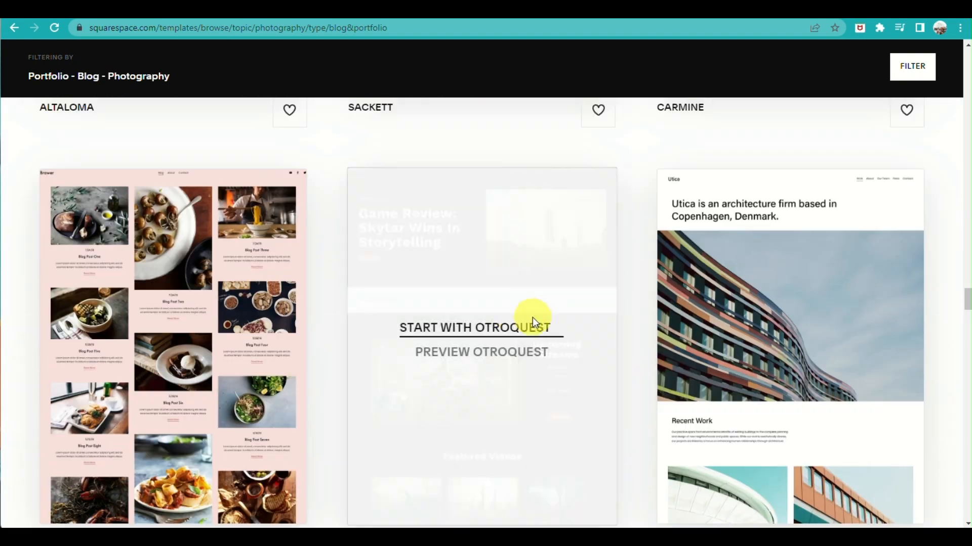
Return to the Gates template in the gallery and open its preview
scroll(533, 318, "up", 12)
scroll(525, 378, "up", 6)
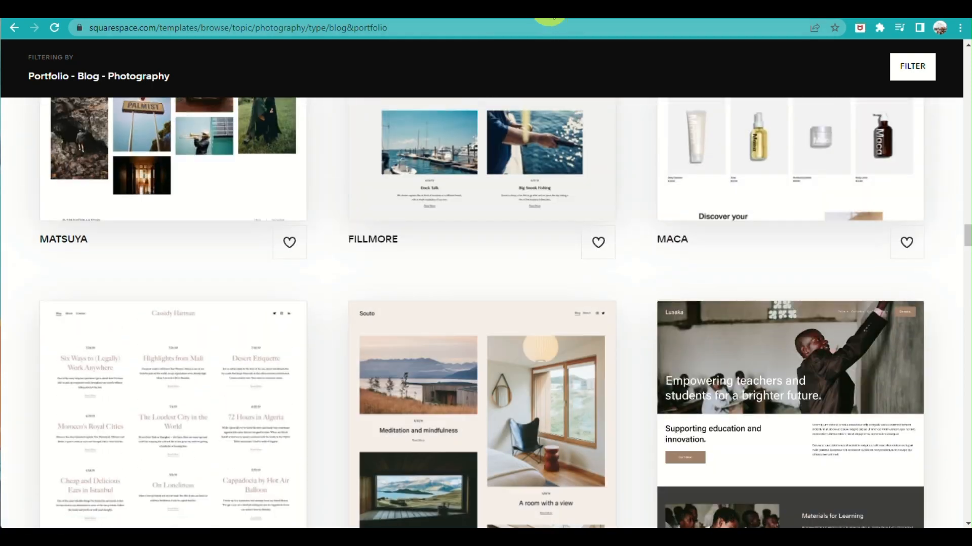
scroll(622, 45, "up", 10)
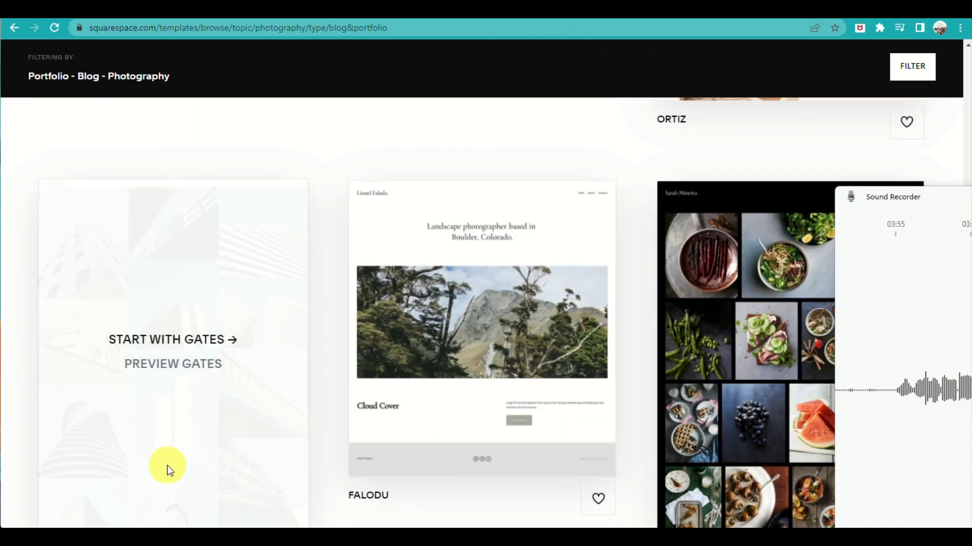
scroll(632, 377, "down", 3)
scroll(606, 402, "up", 2)
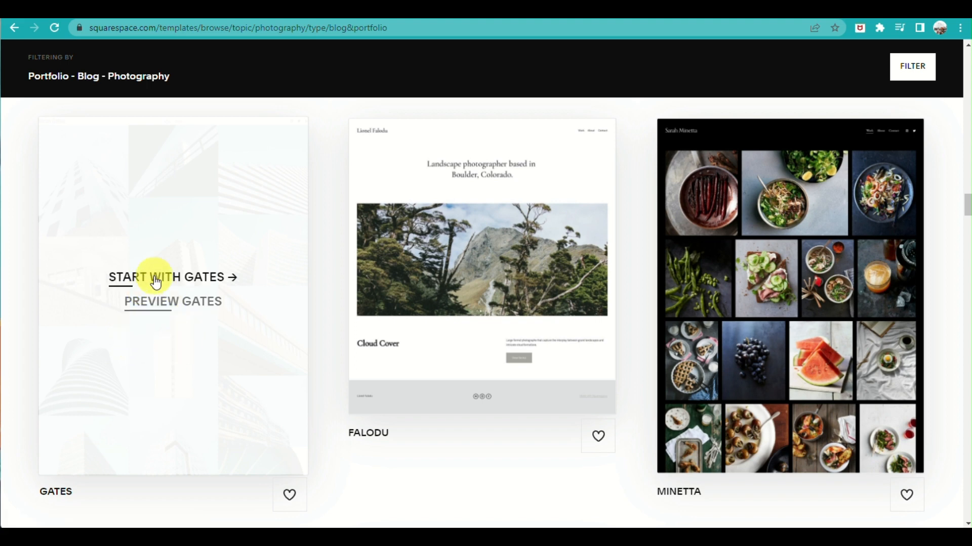
left_click(168, 306)
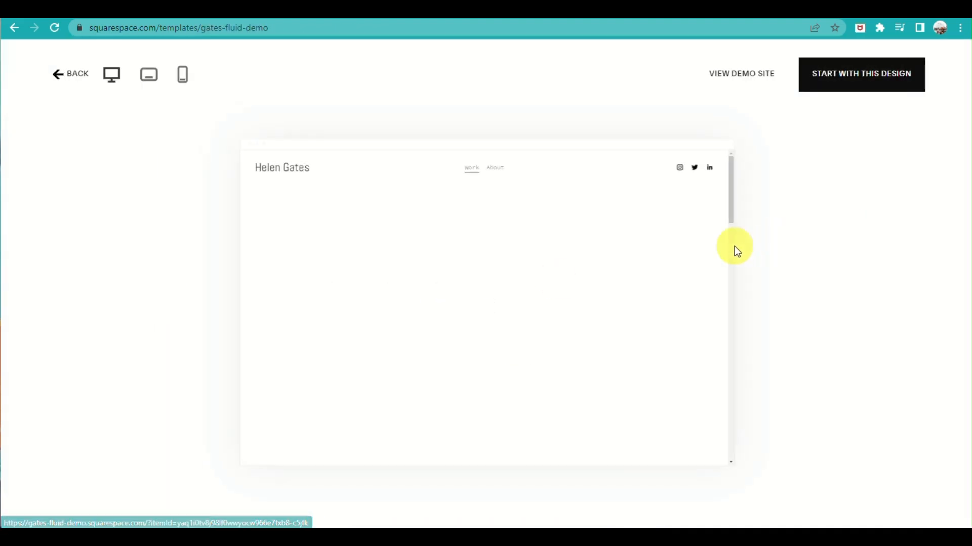
Examine the Gates demo's Work page from the header and photo grid to the footer
scroll(521, 336, "down", 5)
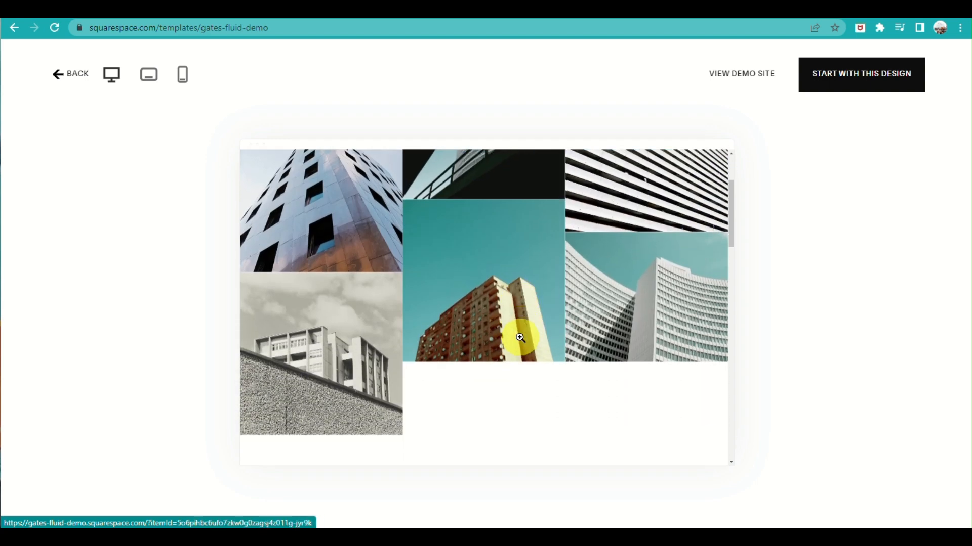
scroll(529, 331, "up", 5)
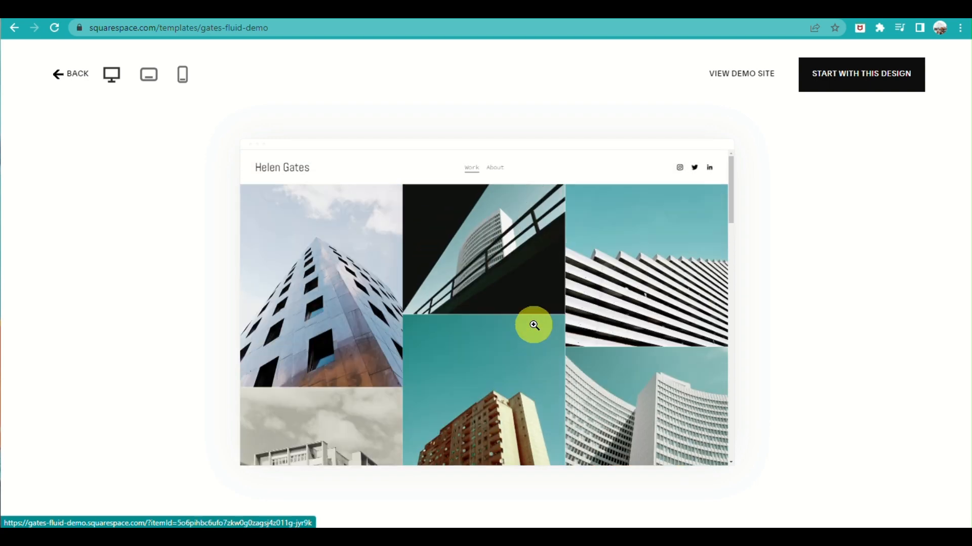
scroll(534, 325, "down", 10)
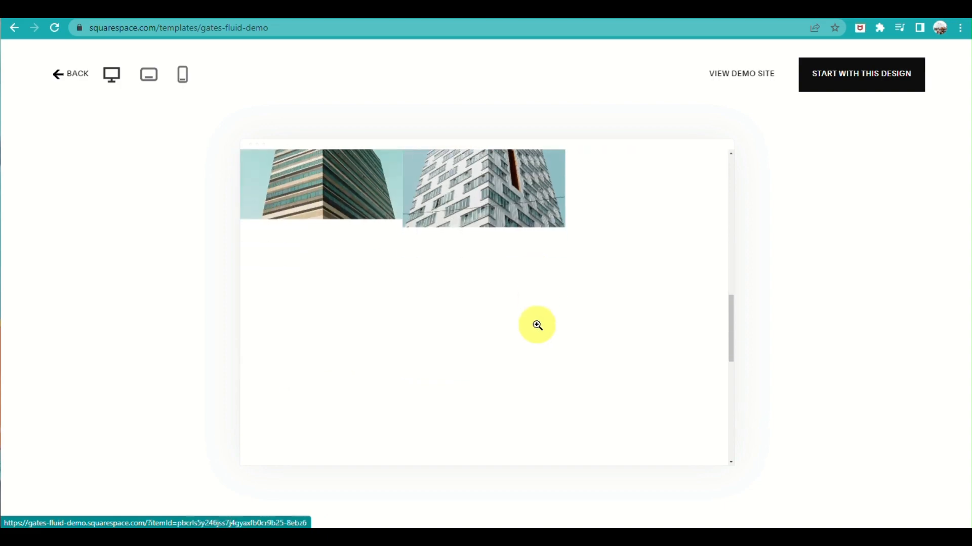
scroll(534, 329, "up", 10)
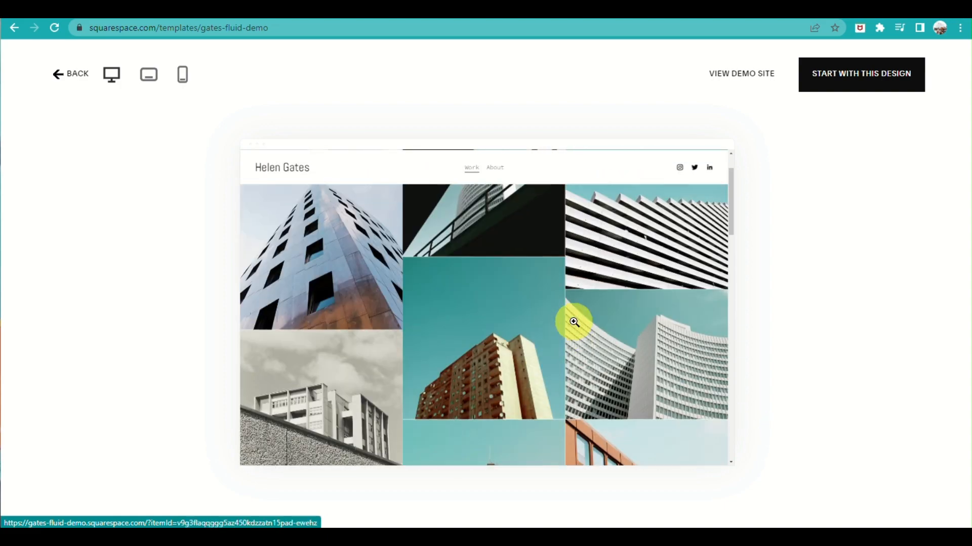
scroll(506, 349, "down", 15)
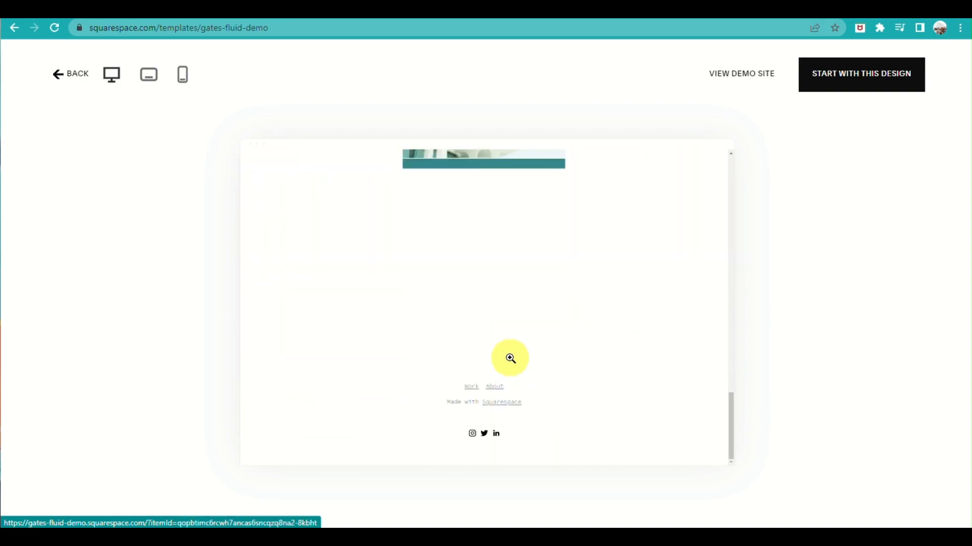
scroll(626, 331, "up", 15)
Open a photo from the Gates demo grid enlarged, browse the neighbouring images both ways, and close the viewer
left_click(542, 295)
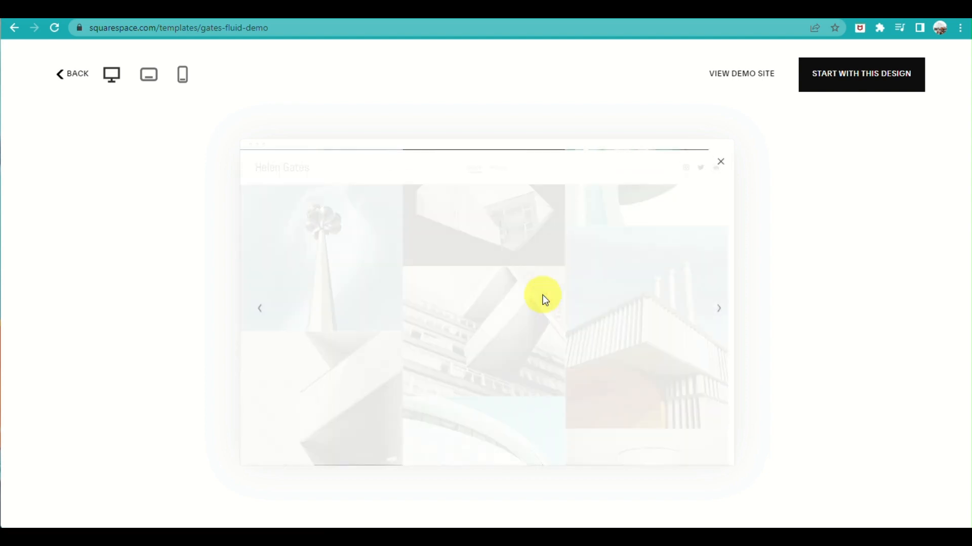
left_click(719, 309)
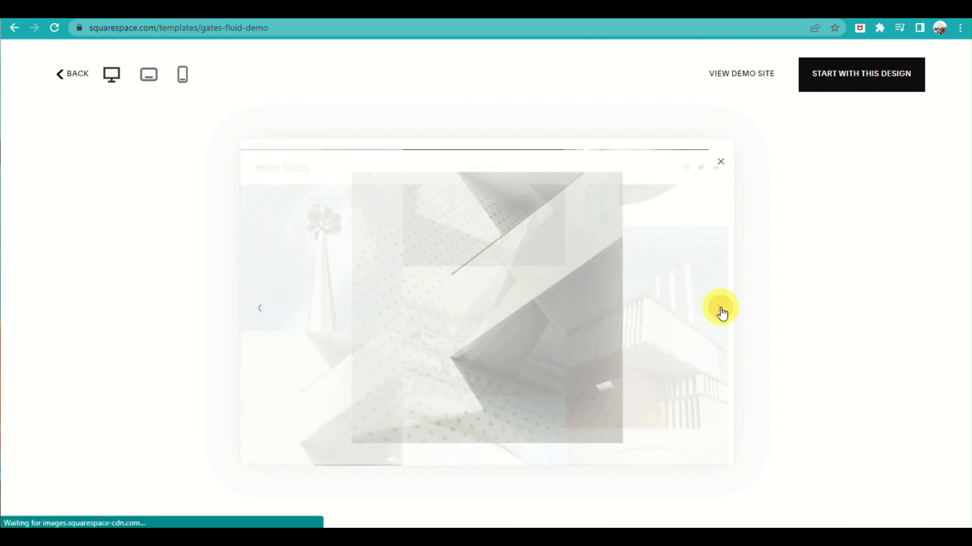
left_click(667, 340)
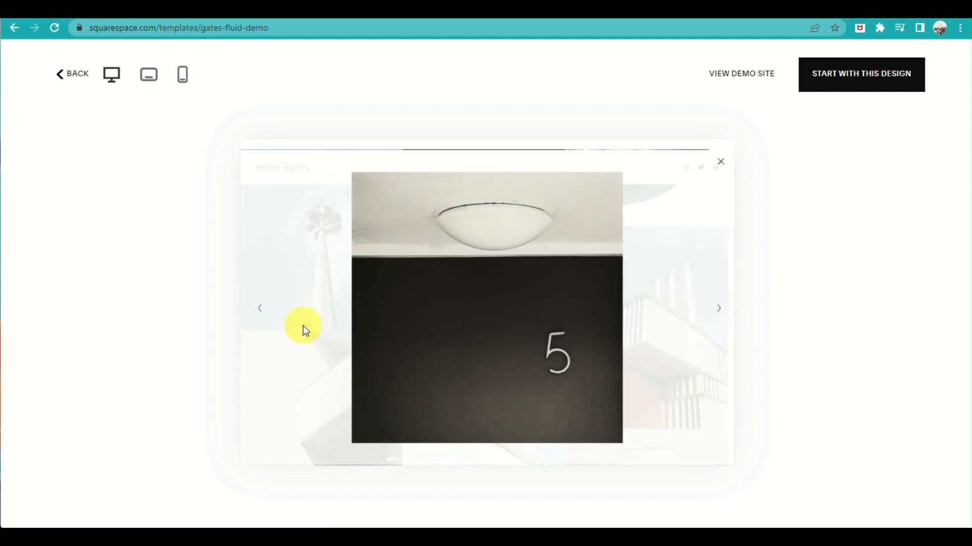
left_click(266, 311)
left_click(266, 311)
left_click(720, 162)
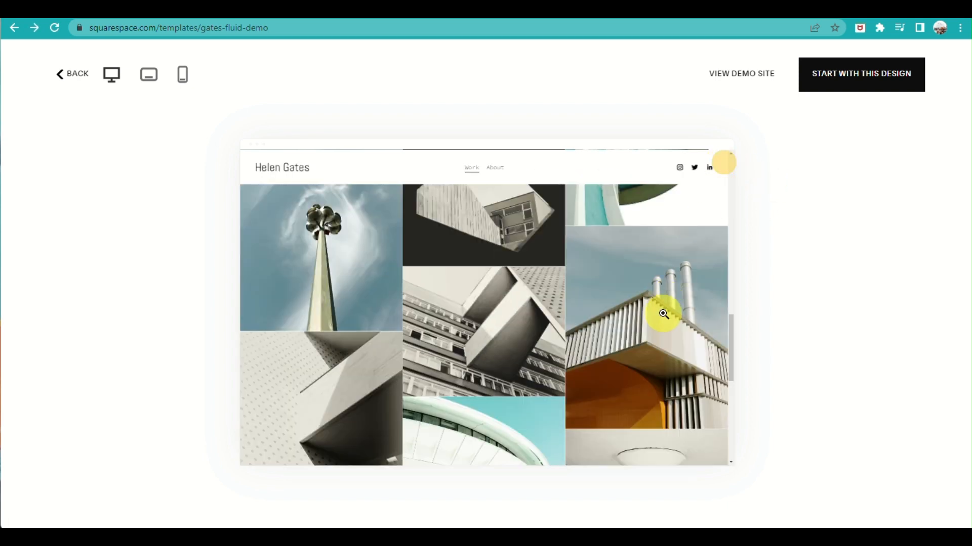
Open the Gates demo's About page and examine its text and contact form
scroll(652, 351, "down", 3)
scroll(650, 403, "up", 6)
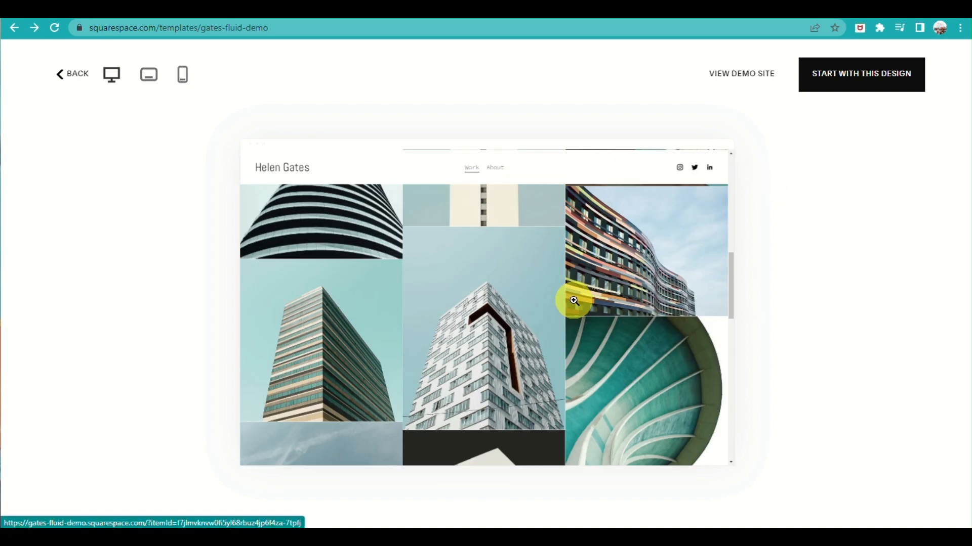
left_click(501, 170)
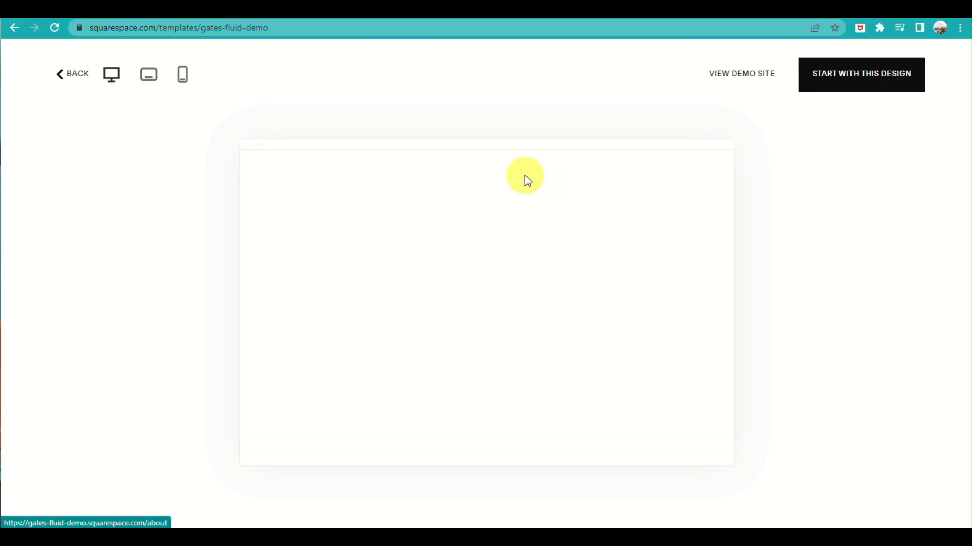
scroll(543, 247, "down", 3)
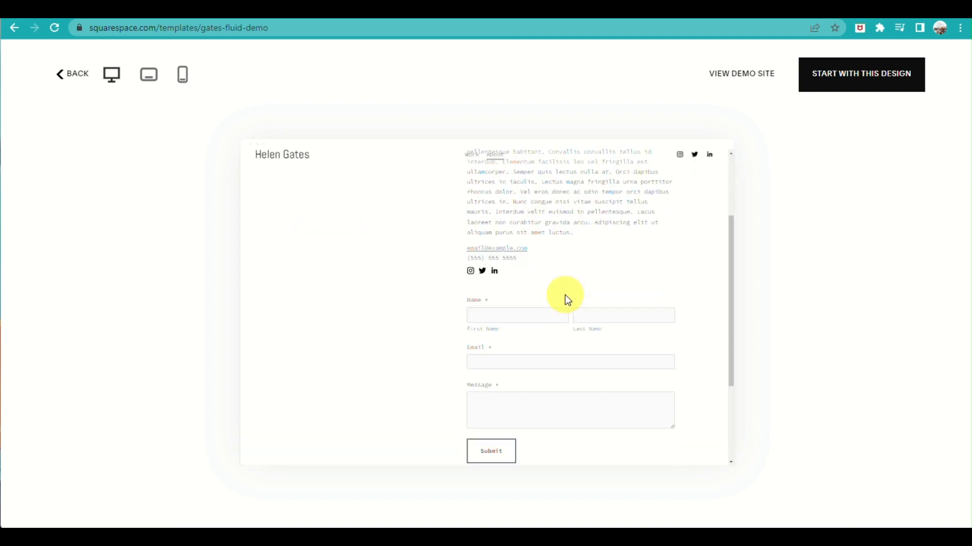
scroll(565, 295, "up", 3)
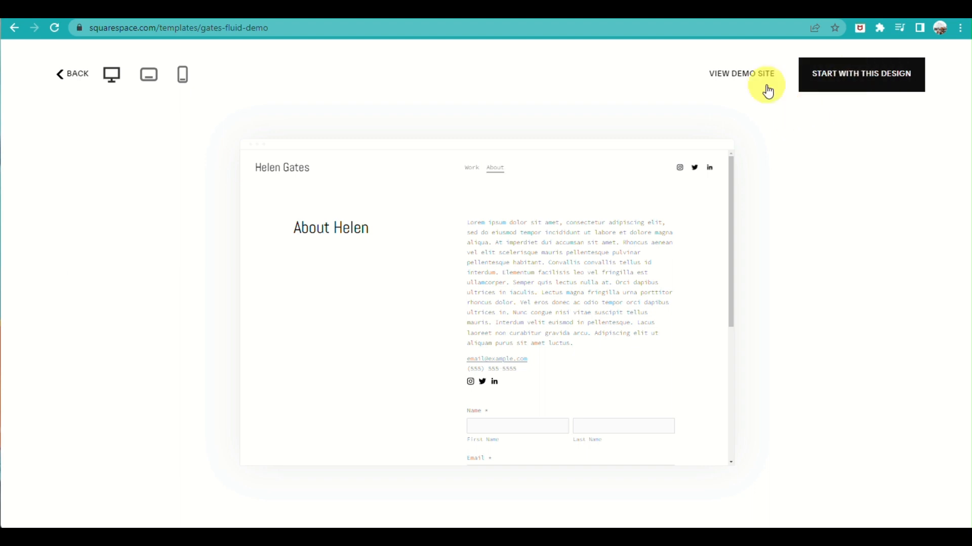
Start a site with the Gates design by signing up through Google, and go through the welcome tour without entering a site title
left_click(846, 81)
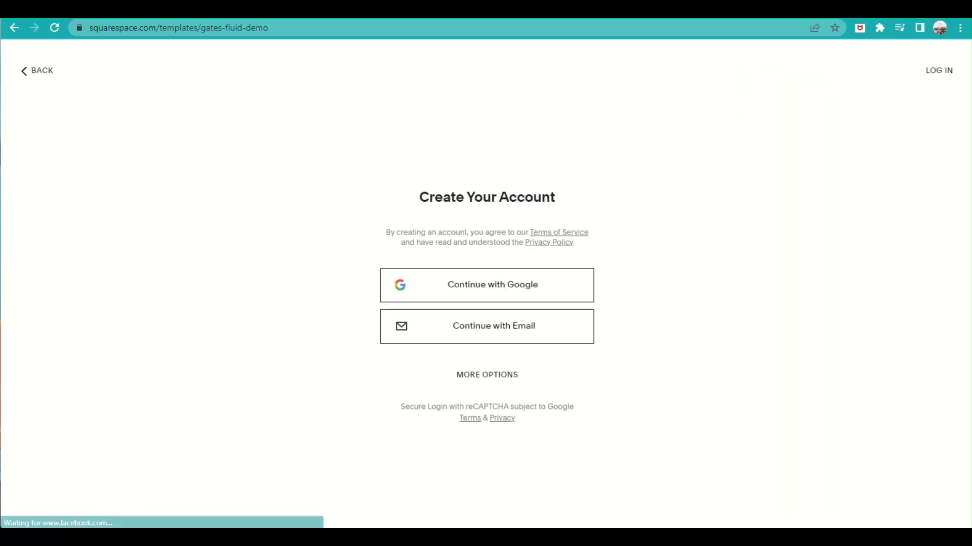
left_click(474, 287)
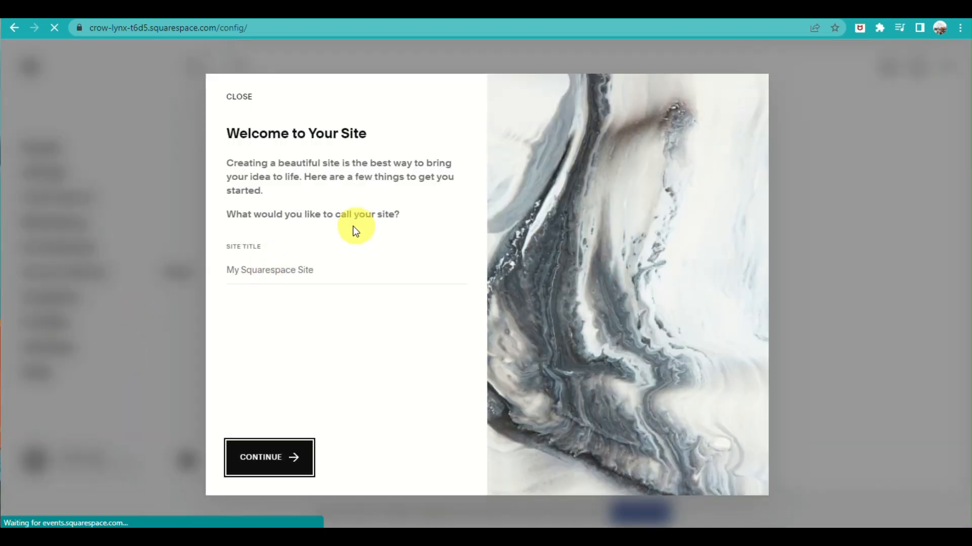
left_click(273, 469)
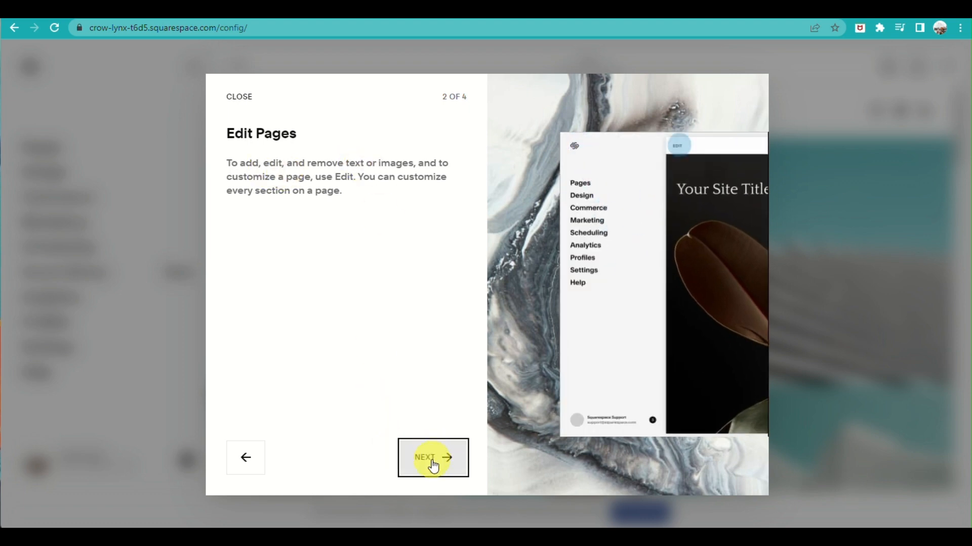
left_click(433, 465)
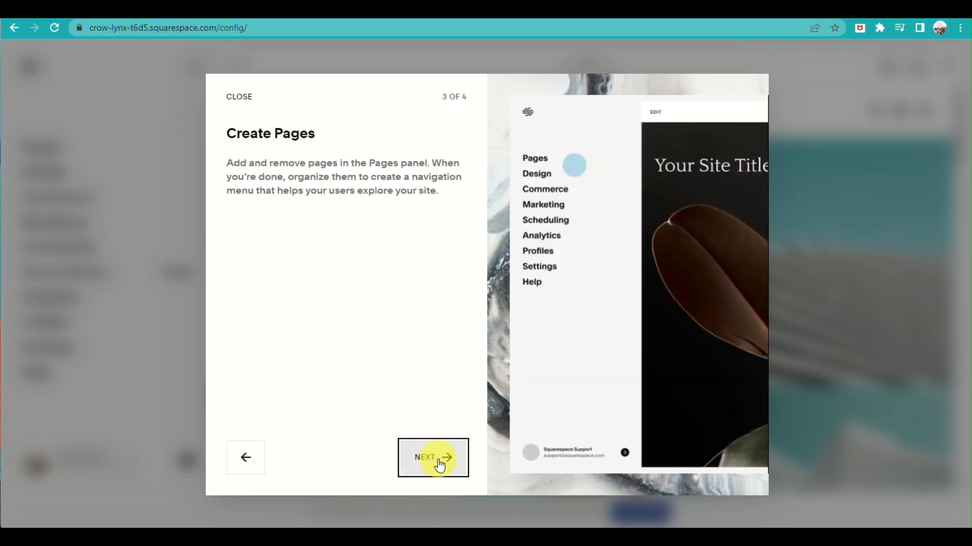
left_click(437, 464)
left_click(442, 465)
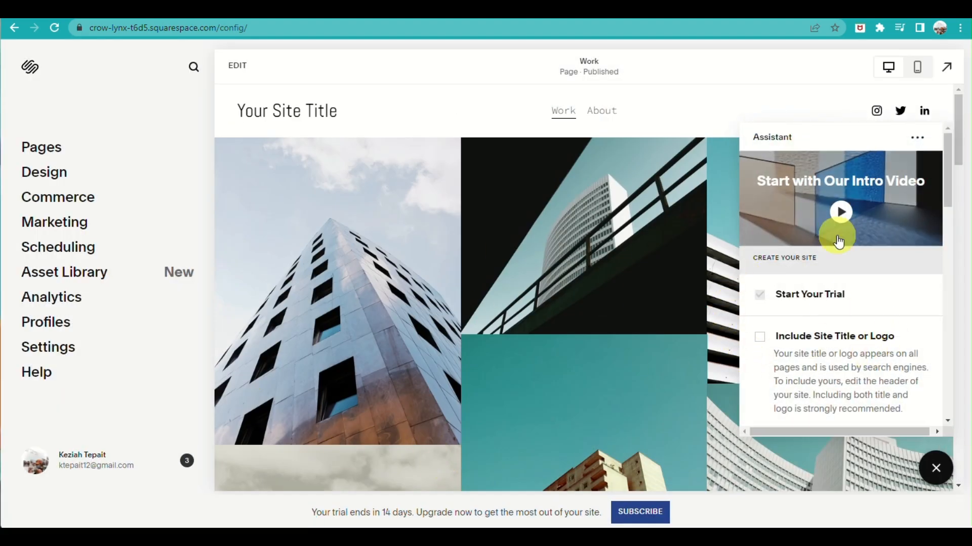
Add a page to the Main Navigation using the first General page layout, the one headed by a "Make it stand out" landscape banner
left_click(179, 147)
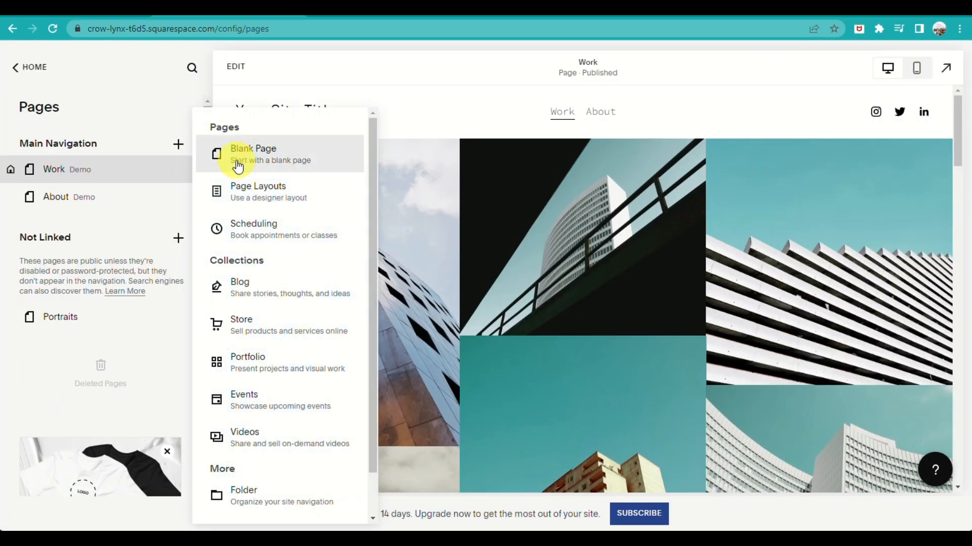
left_click(240, 203)
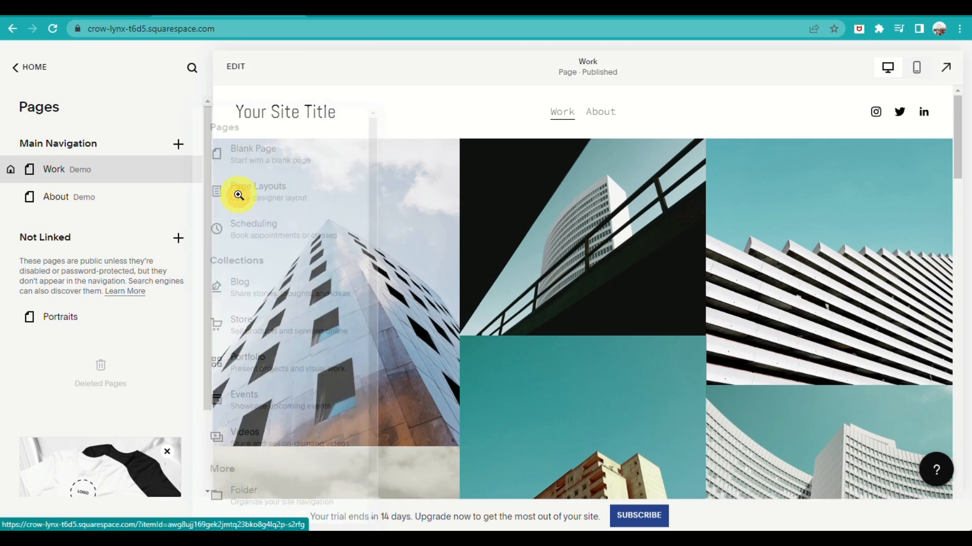
scroll(516, 274, "down", 5)
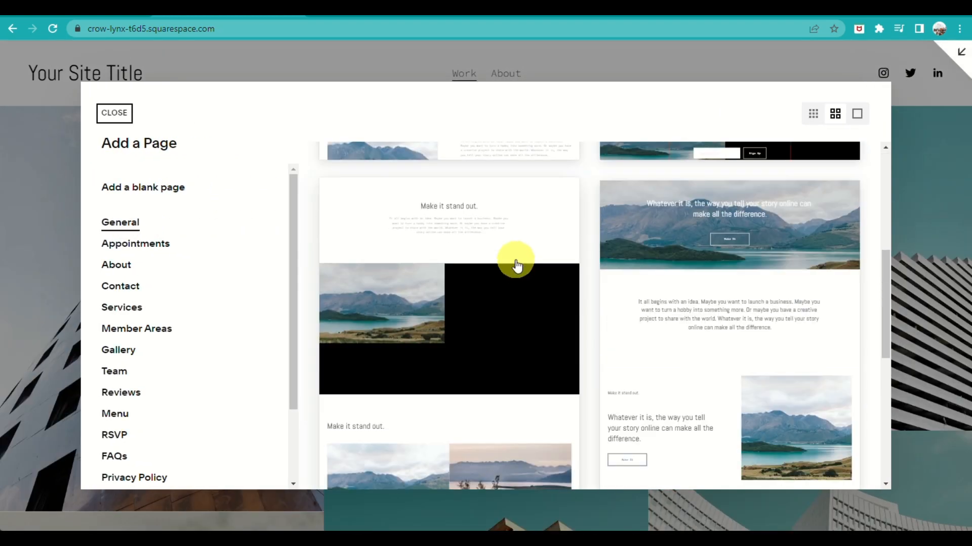
scroll(519, 261, "up", 3)
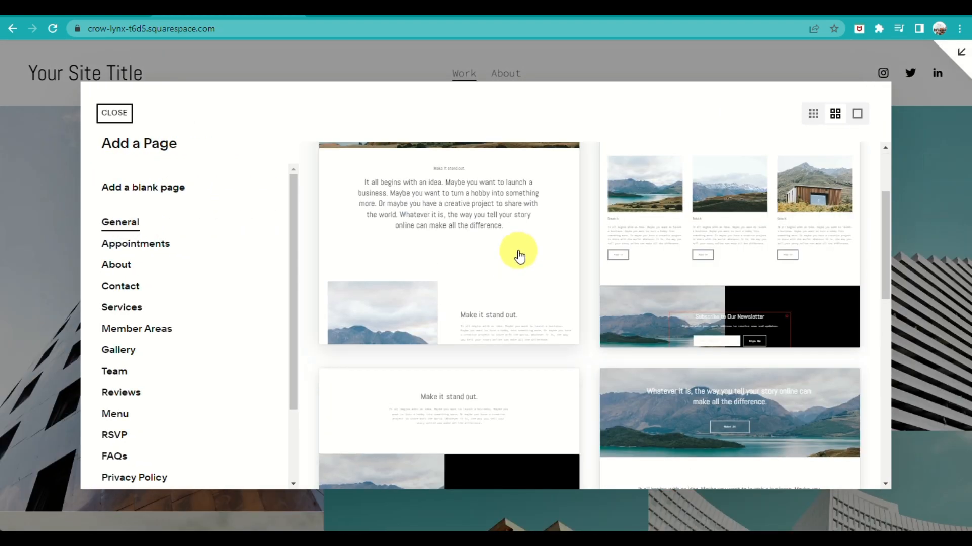
scroll(518, 258, "down", 4)
scroll(518, 255, "down", 3)
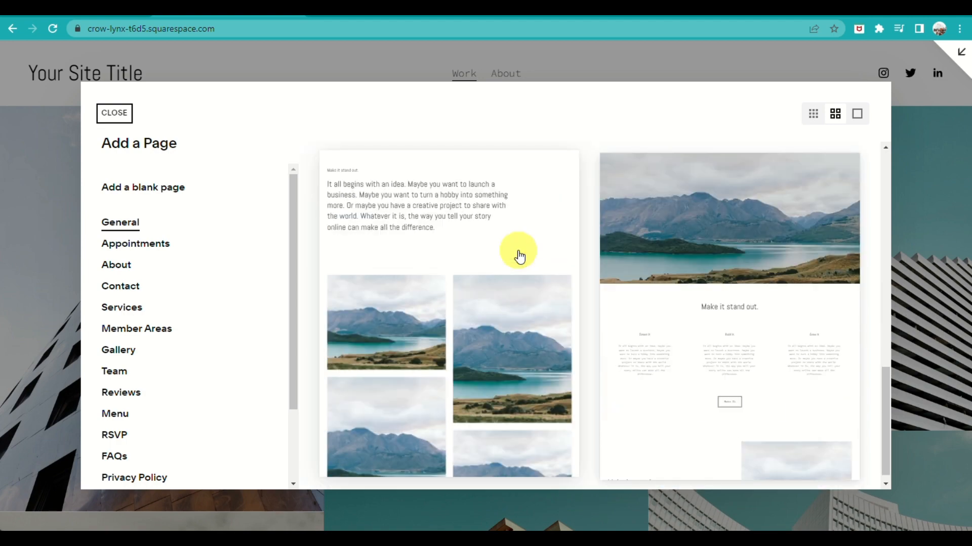
scroll(518, 255, "up", 5)
scroll(520, 255, "up", 2)
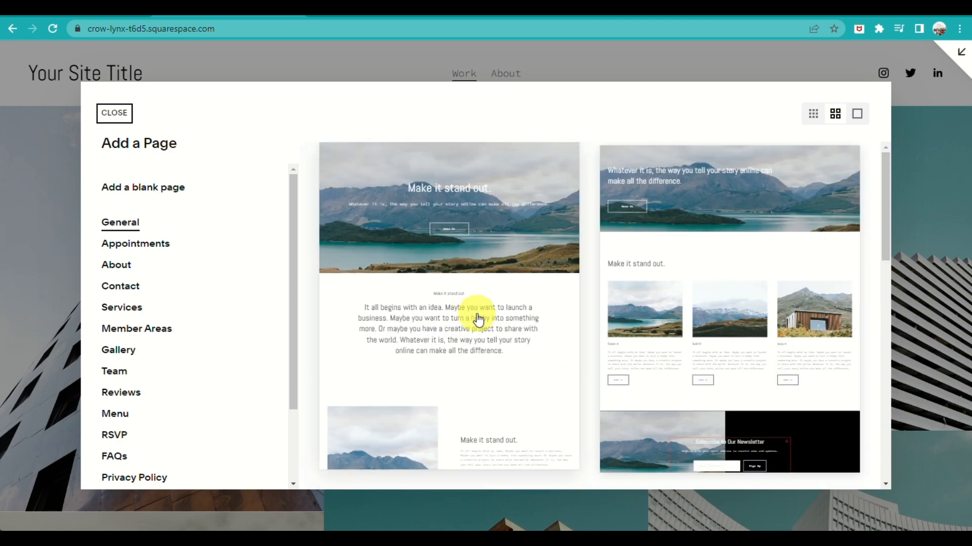
scroll(478, 319, "down", 5)
scroll(524, 319, "up", 5)
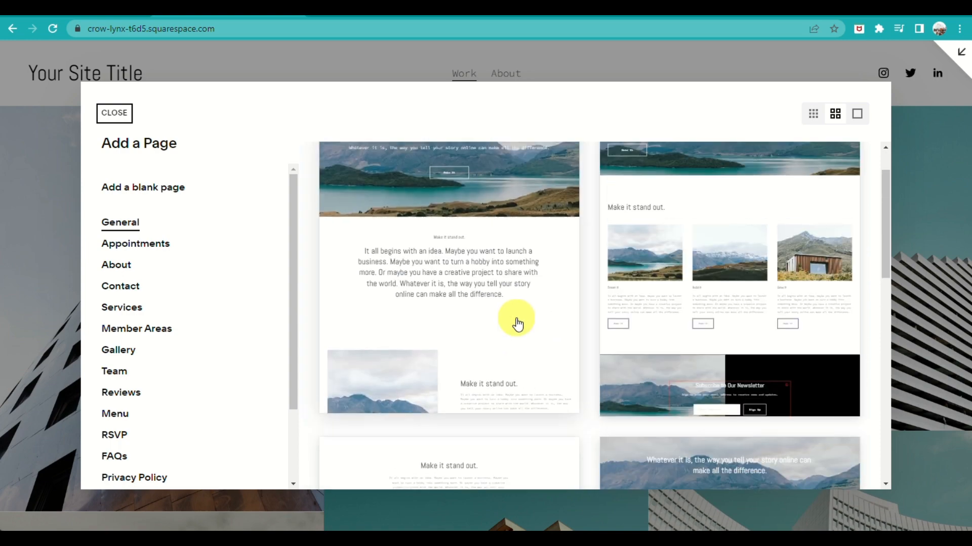
left_click(463, 238)
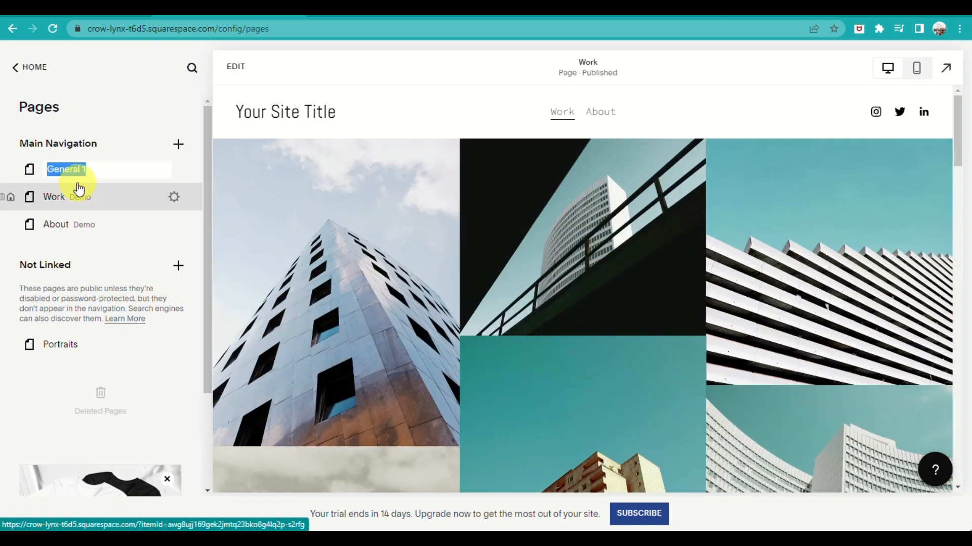
Name the new page "landing page" and move the Work page from the Main Navigation to Not Linked
key("BackSpace")
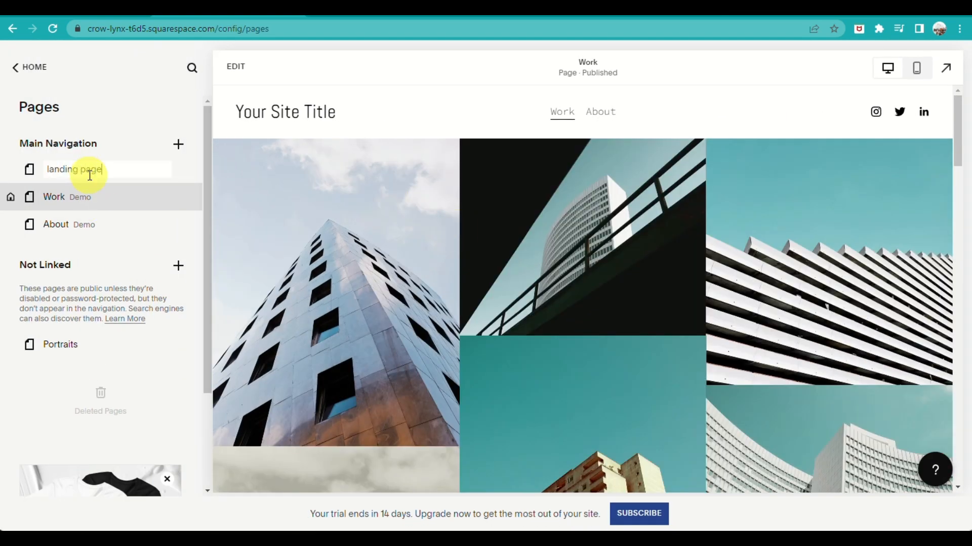
key("Return")
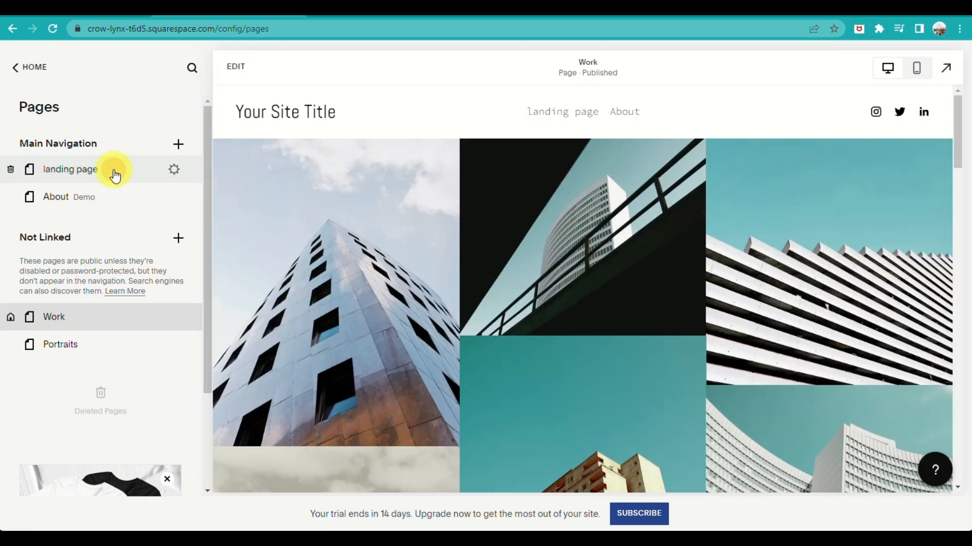
Open the landing page, look through it from the banner to the newsletter sign-up and footer, and compare it with the Work page
left_click(115, 175)
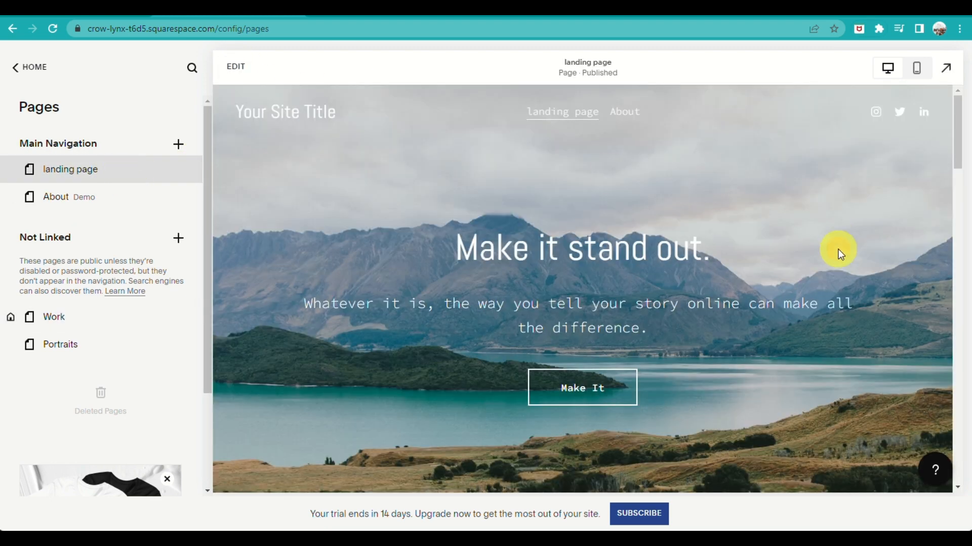
scroll(776, 371, "down", 8)
scroll(769, 362, "up", 8)
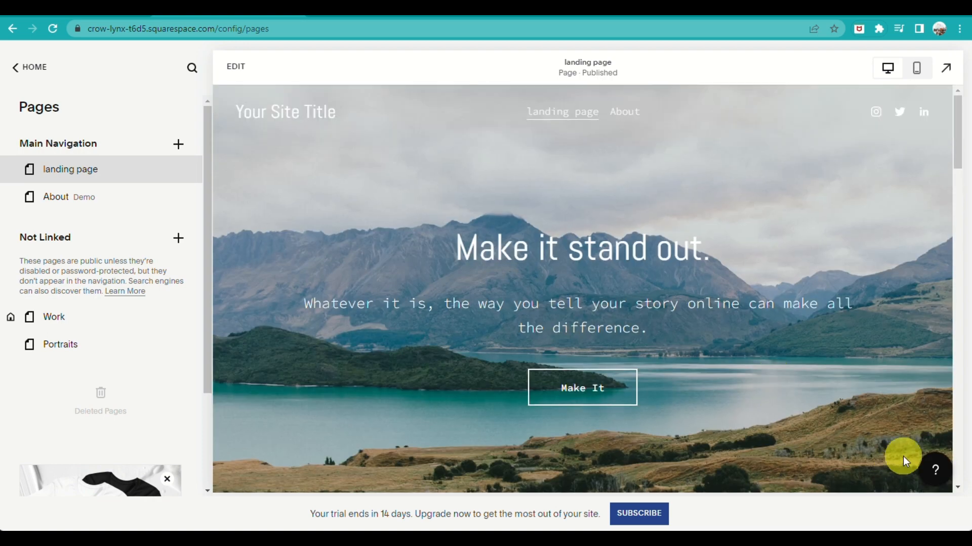
left_click(934, 469)
left_click(935, 468)
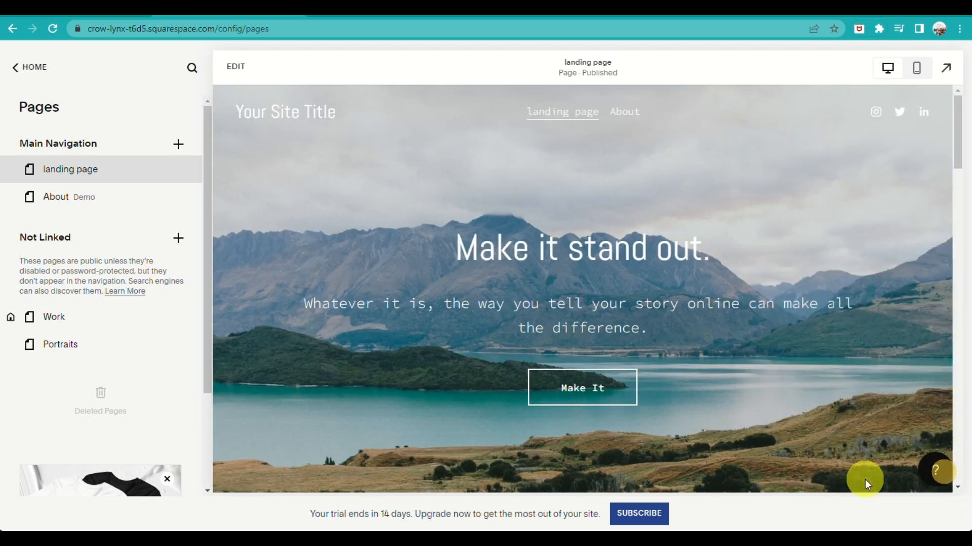
scroll(674, 441, "down", 15)
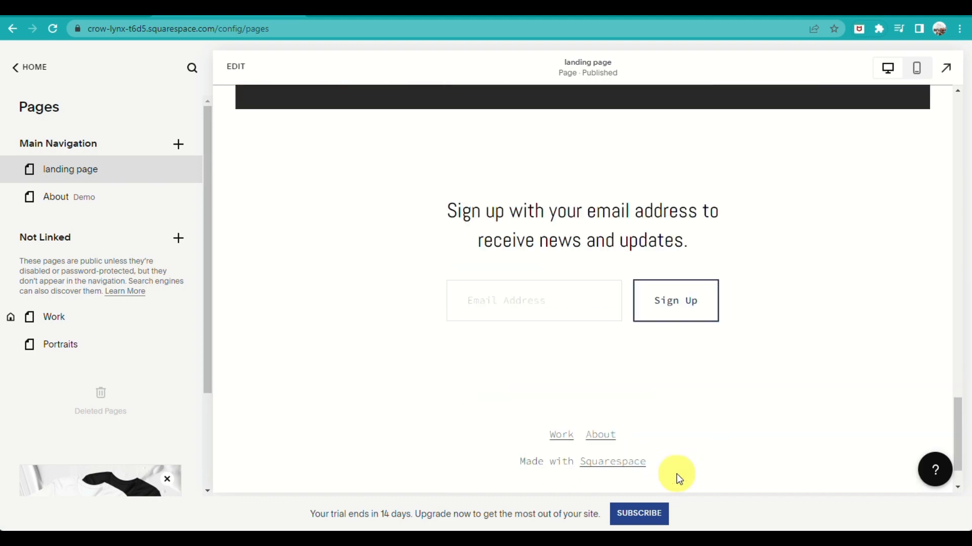
scroll(694, 469, "up", 15)
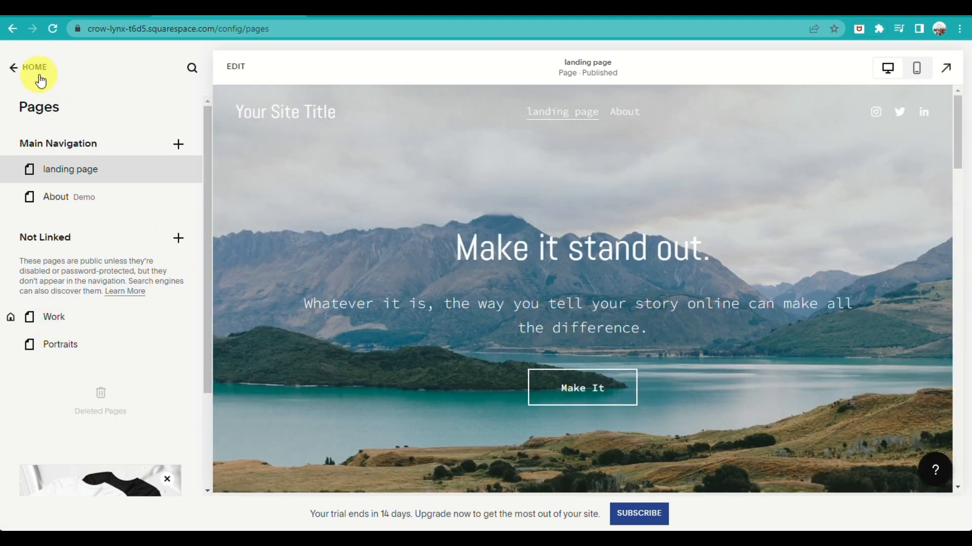
left_click(51, 320)
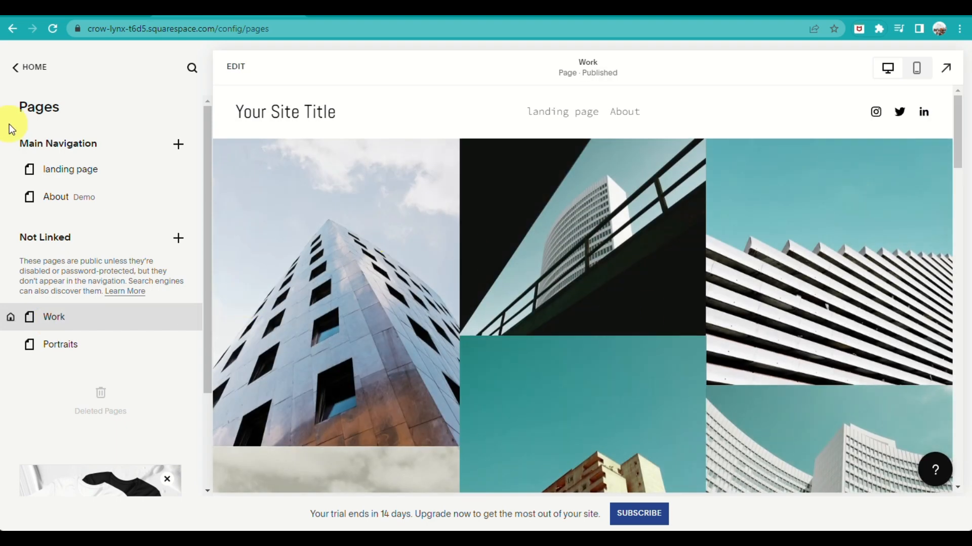
left_click(66, 169)
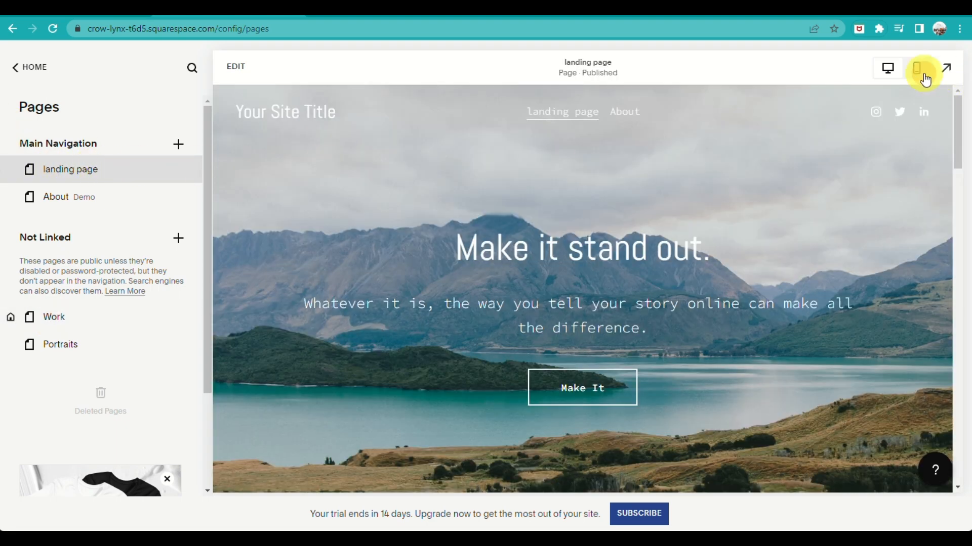
Preview the landing page in mobile view, expand the preview to full screen, and look through the page
left_click(926, 80)
left_click(888, 71)
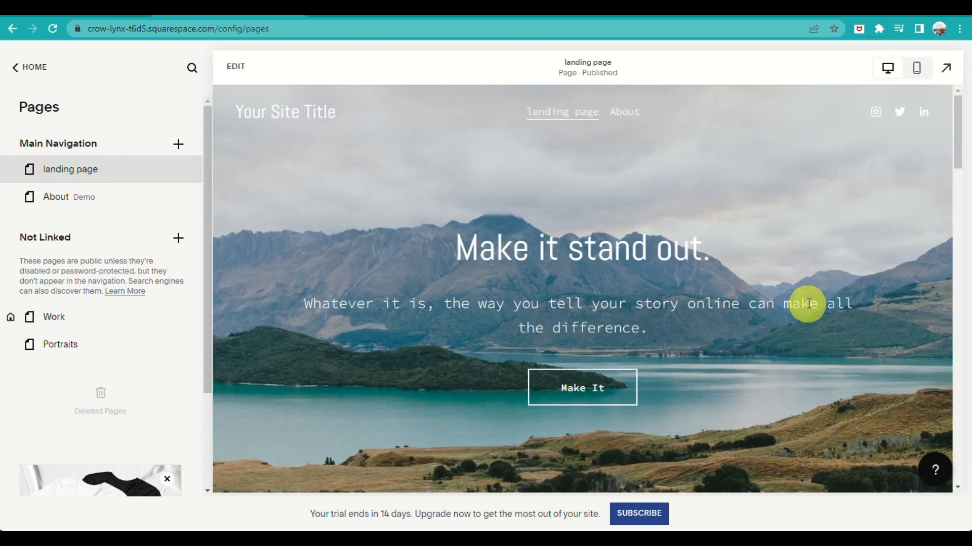
scroll(805, 310, "down", 5)
scroll(802, 314, "up", 5)
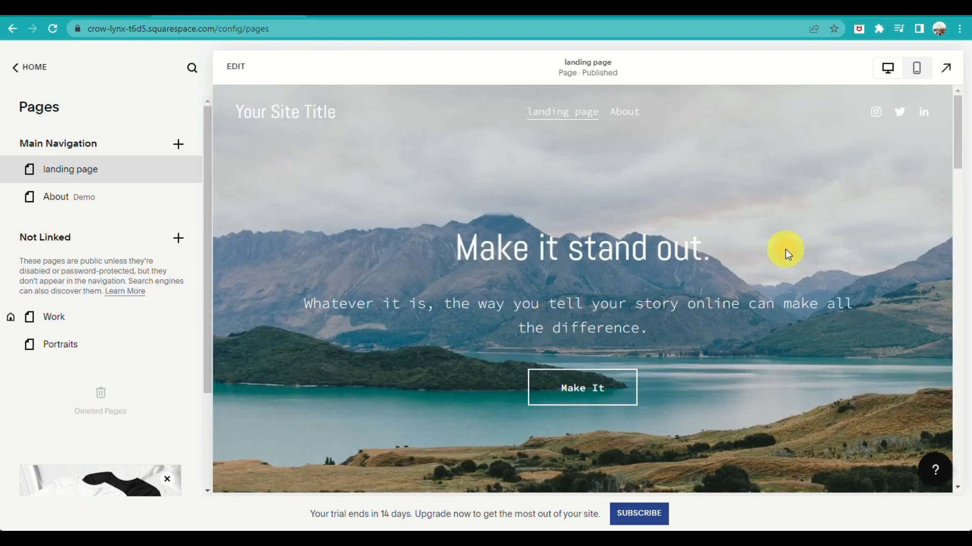
left_click(916, 72)
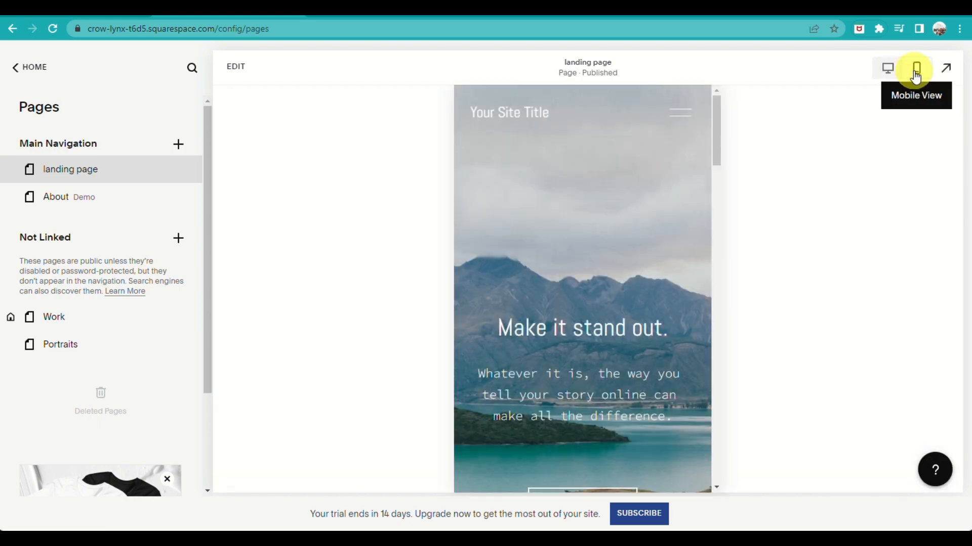
left_click(951, 71)
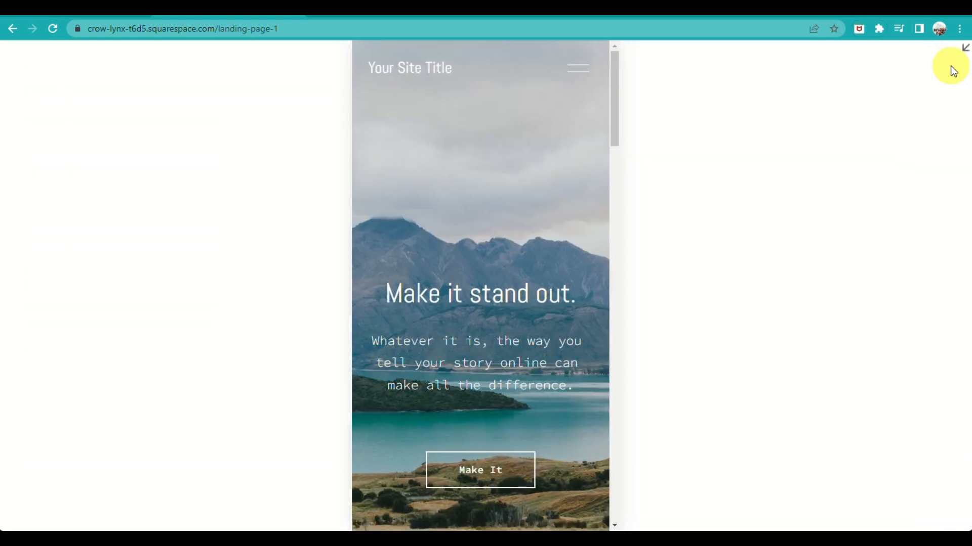
scroll(496, 290, "down", 6)
scroll(516, 293, "up", 6)
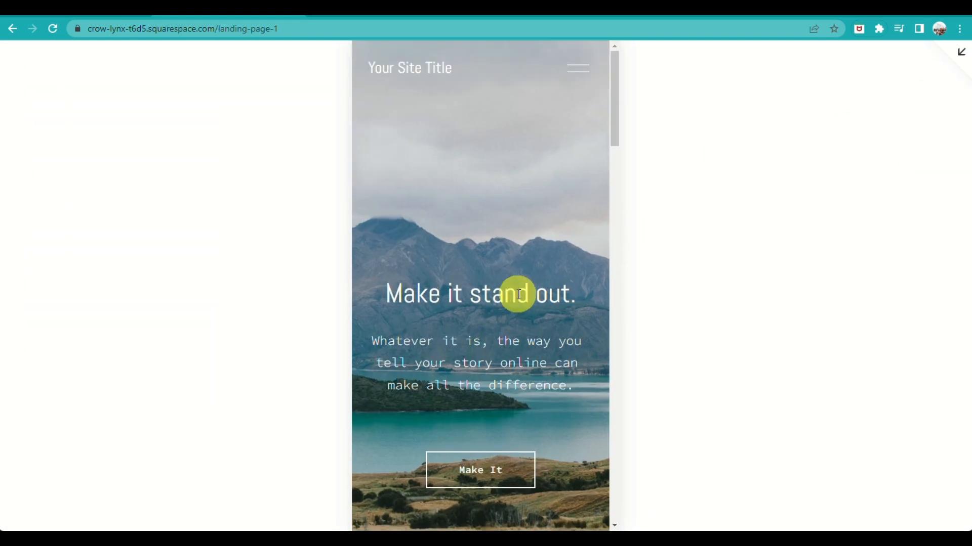
Preview the site full screen in desktop view, visit the About page and the landing page, and return to the page editor
left_click(960, 51)
left_click(887, 64)
left_click(949, 72)
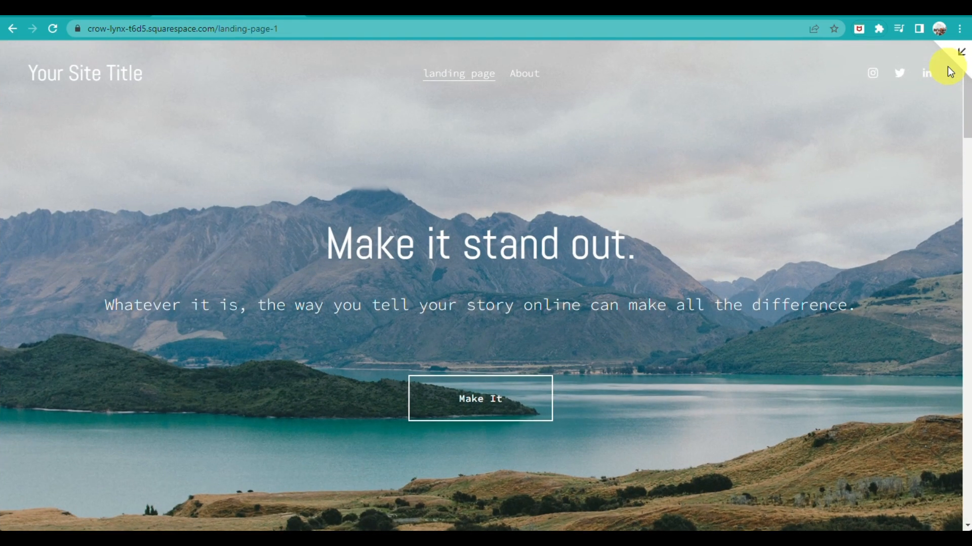
scroll(741, 378, "down", 5)
scroll(744, 377, "up", 5)
scroll(746, 375, "up", 1)
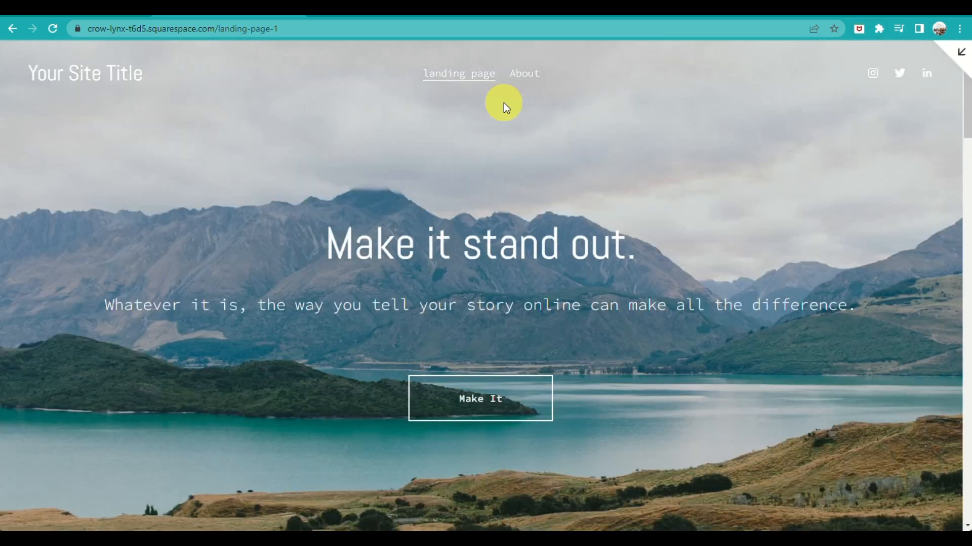
left_click(519, 77)
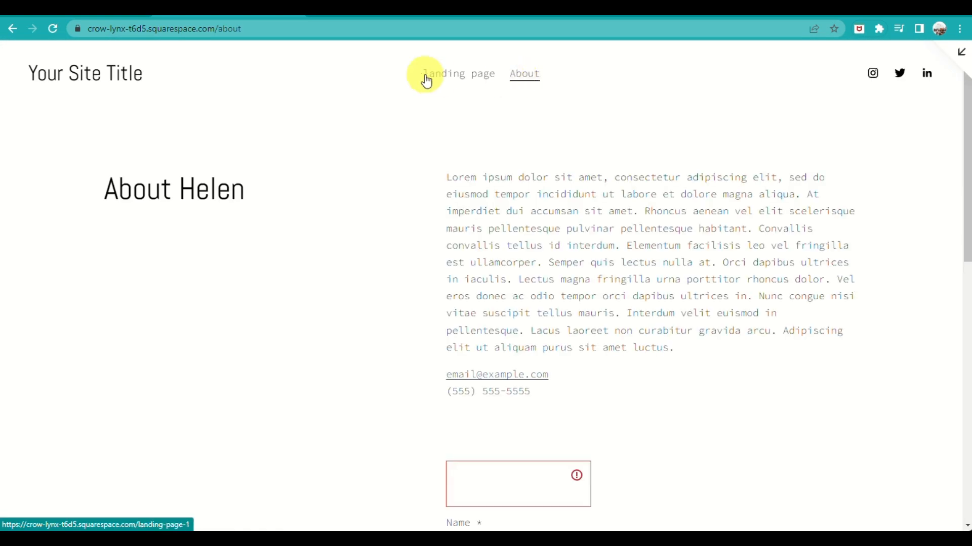
left_click(454, 74)
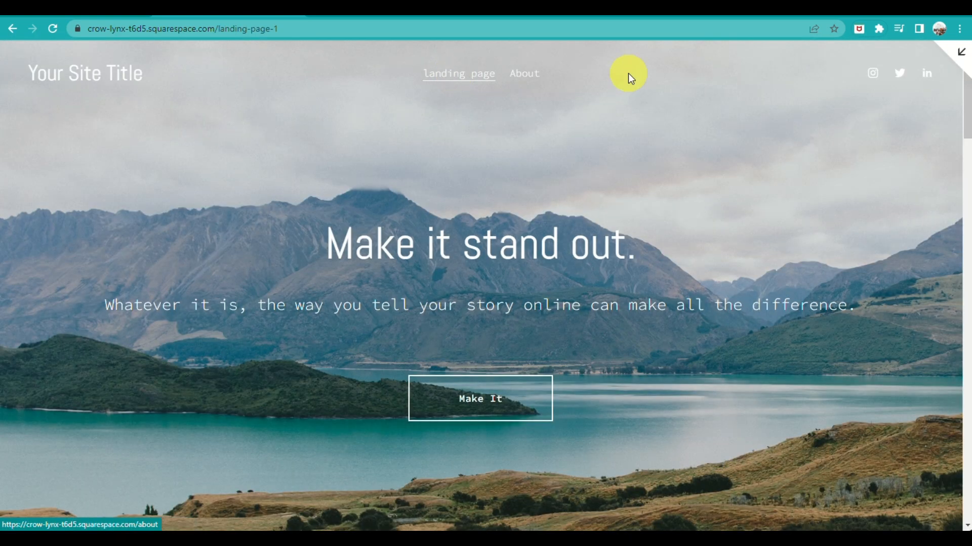
left_click(960, 51)
Set the General 4 page's navigation title to LANDING PAGE in its page settings and save
mouse_move(102, 180)
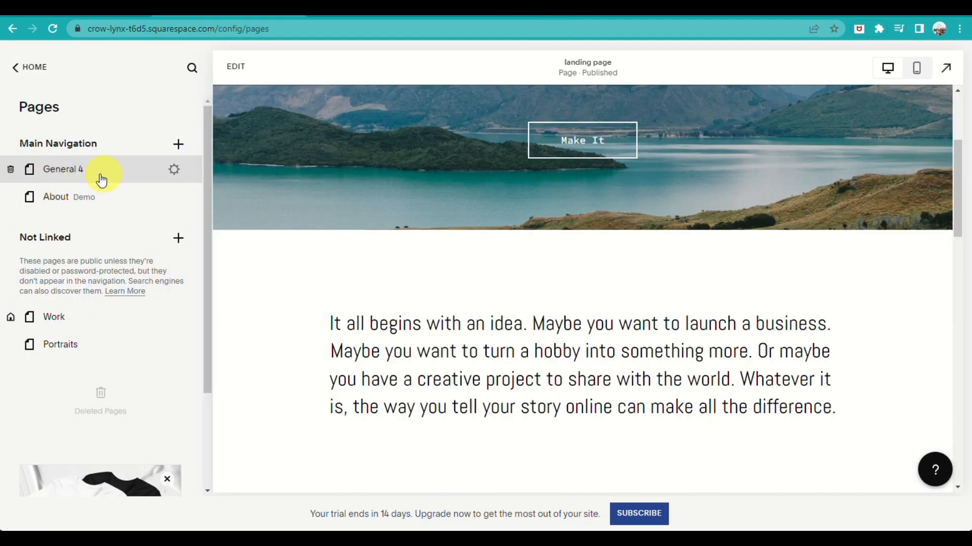
left_click(174, 170)
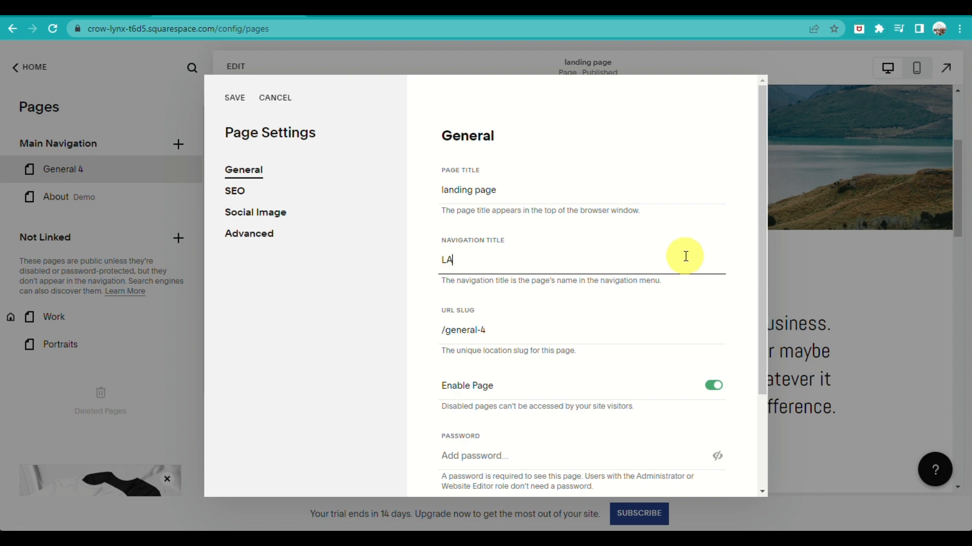
left_click(571, 180)
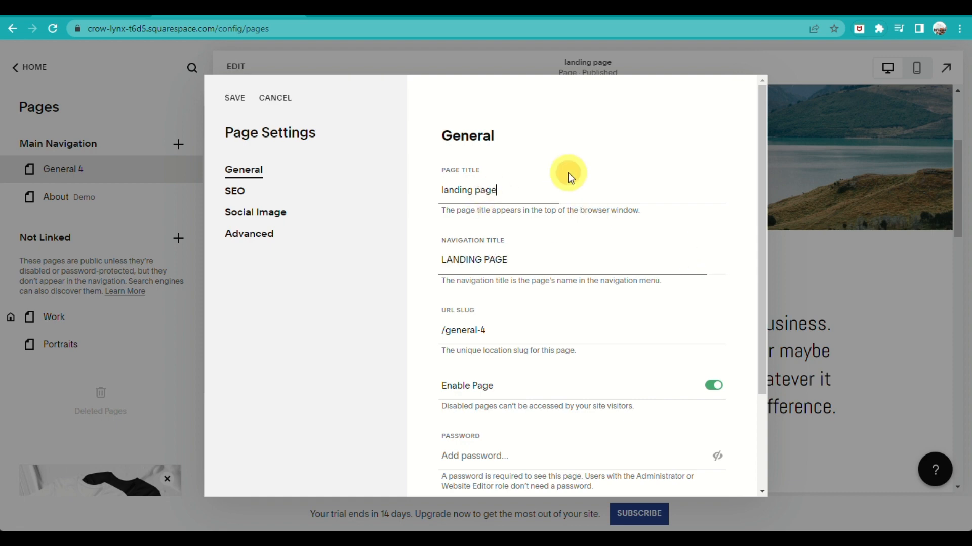
left_click(246, 106)
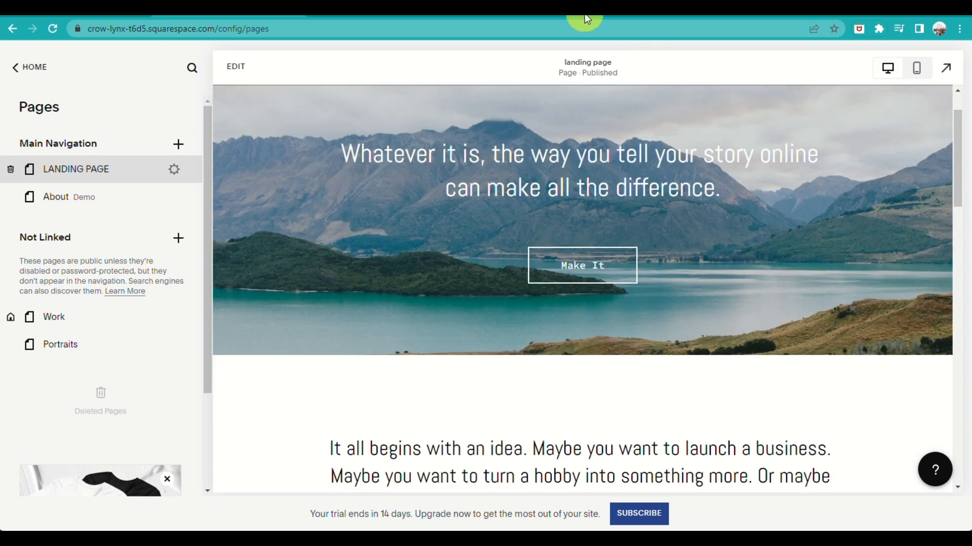
Switch to ConvertKit, leave the Cocoa form, and start a new form with the Inline display format
left_click(587, 20)
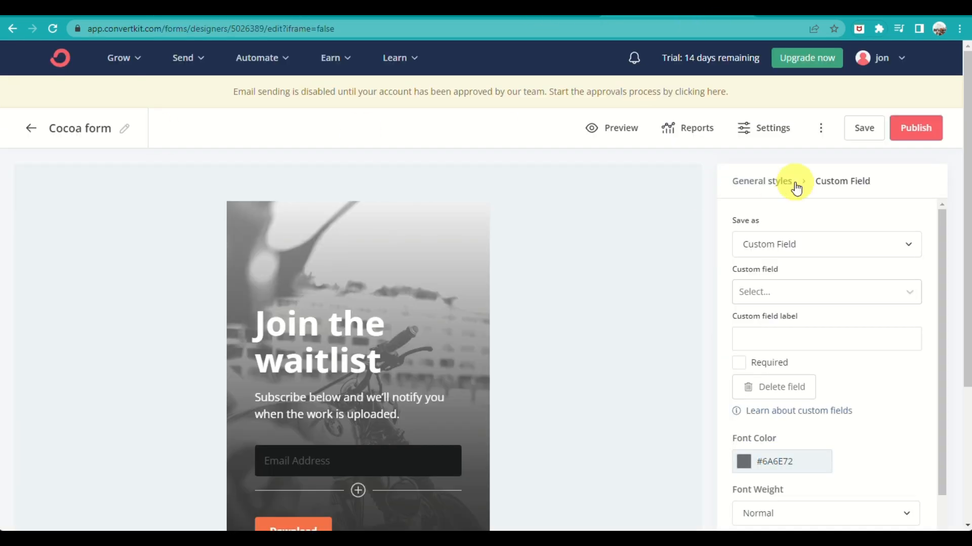
left_click(22, 139)
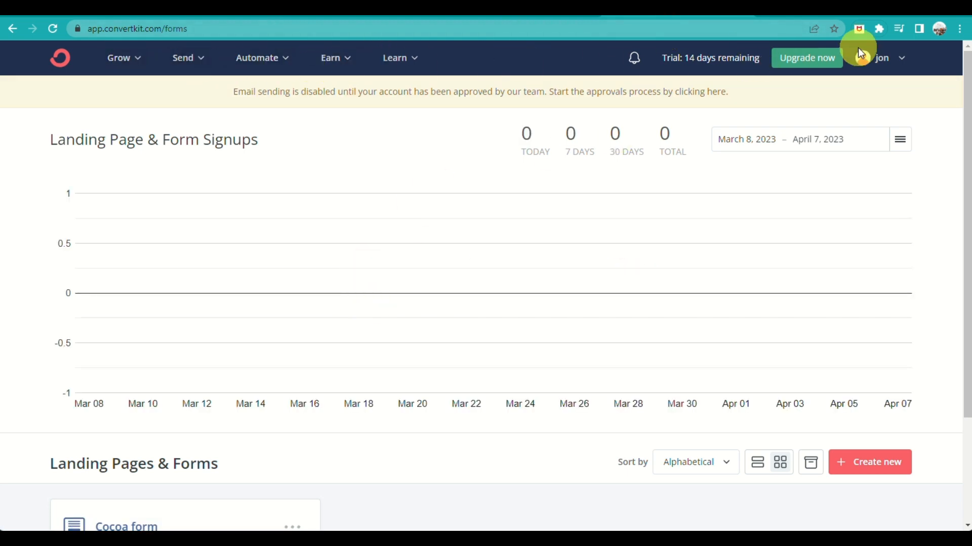
scroll(813, 462, "down", 3)
left_click(898, 334)
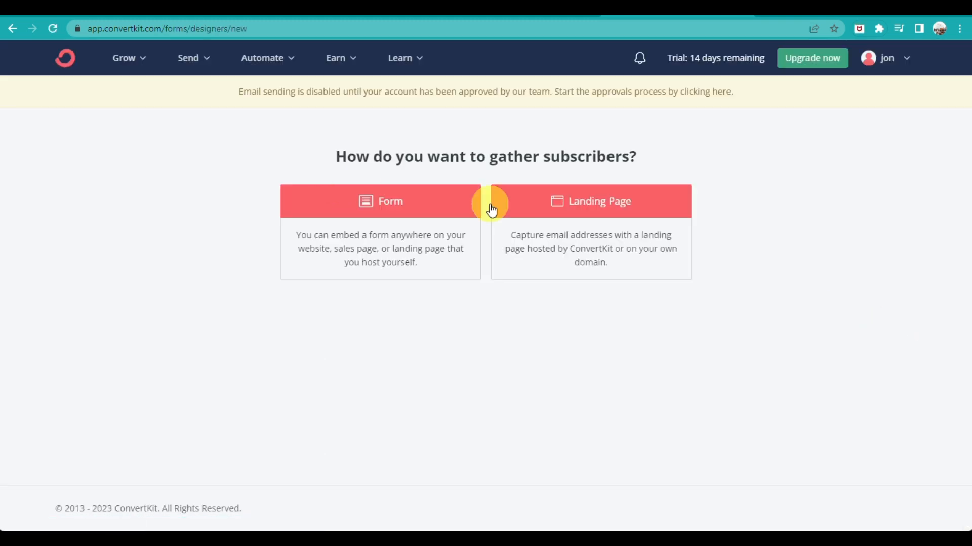
left_click(393, 239)
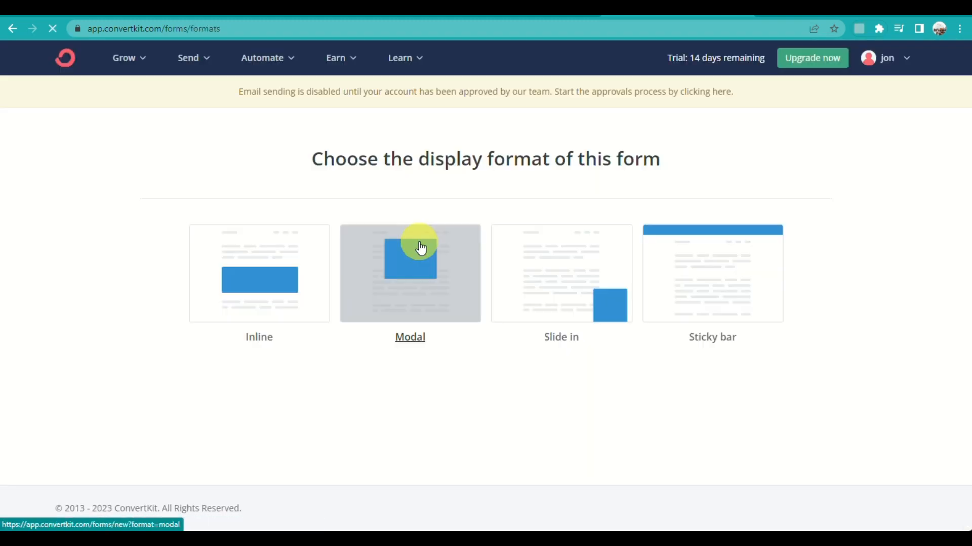
left_click(241, 297)
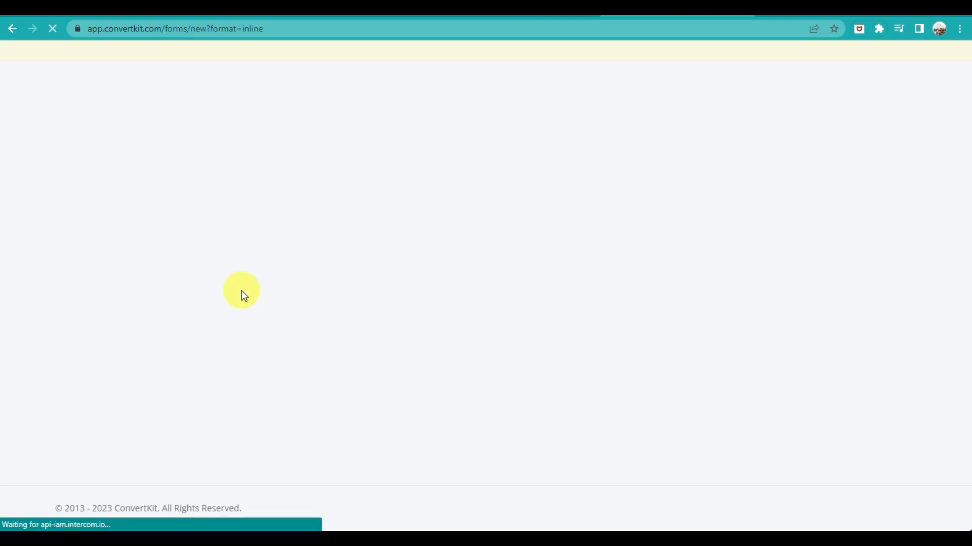
Browse the inline form templates and choose the Monterey template
scroll(536, 422, "down", 4)
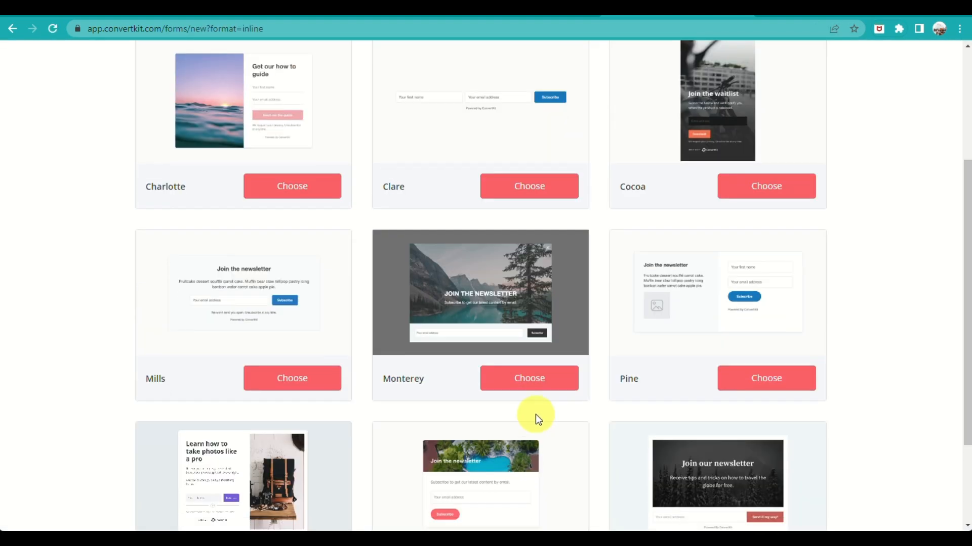
scroll(535, 415, "down", 3)
scroll(535, 412, "up", 3)
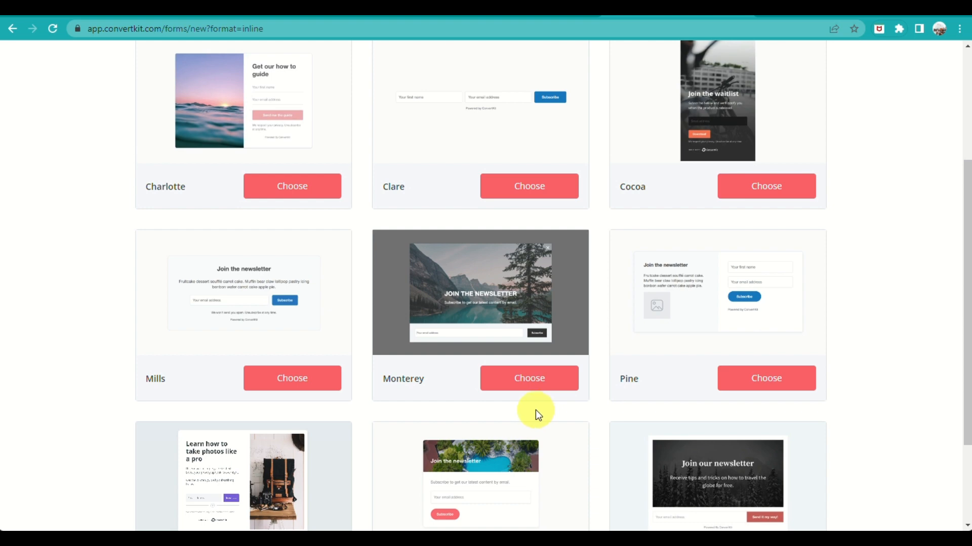
scroll(535, 415, "down", 3)
scroll(462, 437, "up", 3)
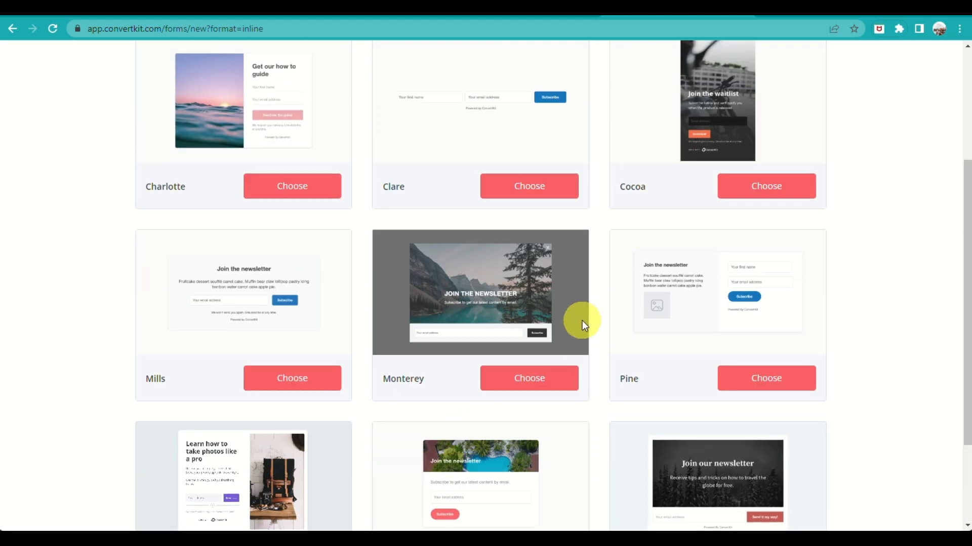
left_click(551, 385)
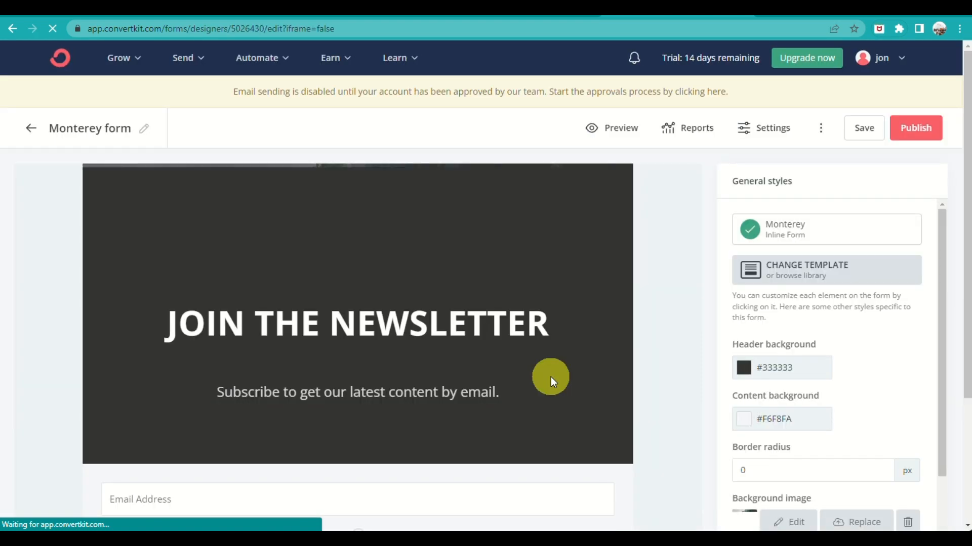
Examine the Monterey form's layout and its general style settings
scroll(557, 386, "down", 3)
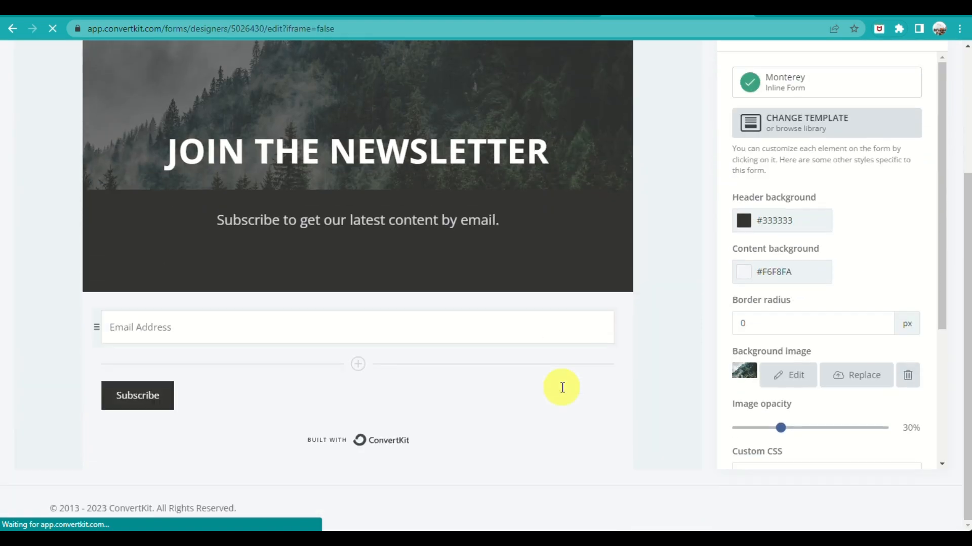
scroll(798, 292, "up", 3)
scroll(886, 403, "down", 3)
scroll(252, 403, "down", 3)
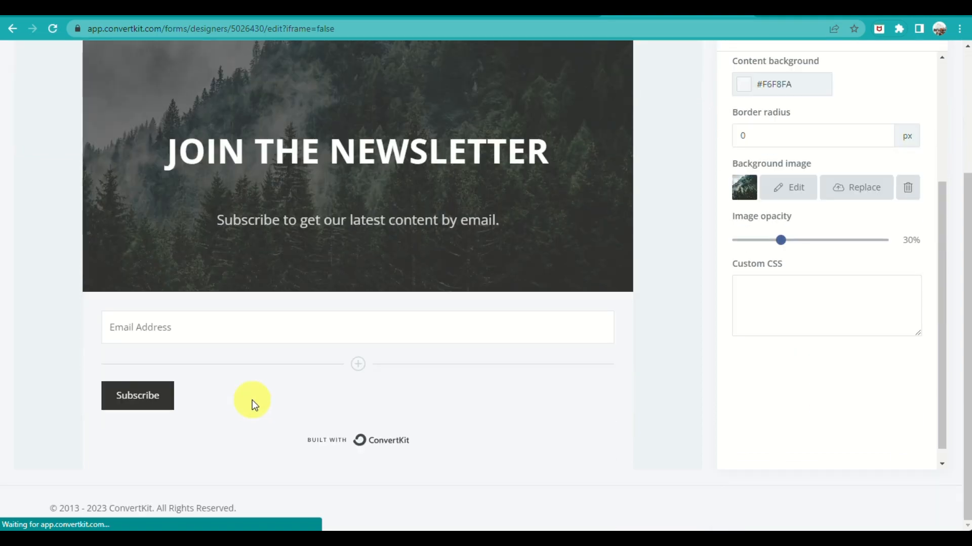
scroll(266, 397, "up", 2)
scroll(266, 396, "up", 3)
scroll(859, 386, "down", 1)
scroll(449, 412, "down", 3)
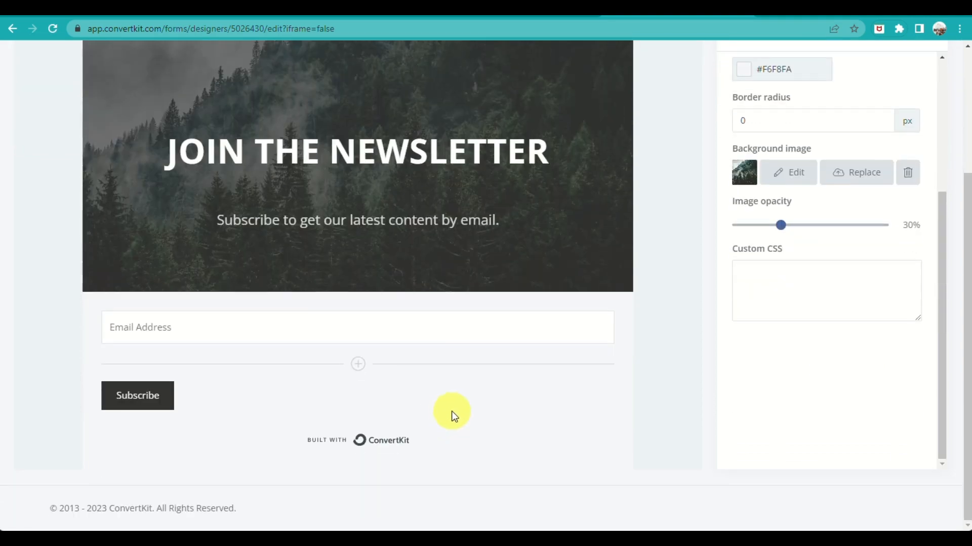
Set the form's background image opacity to 24% and publish the form to get its embed code
scroll(597, 354, "up", 3)
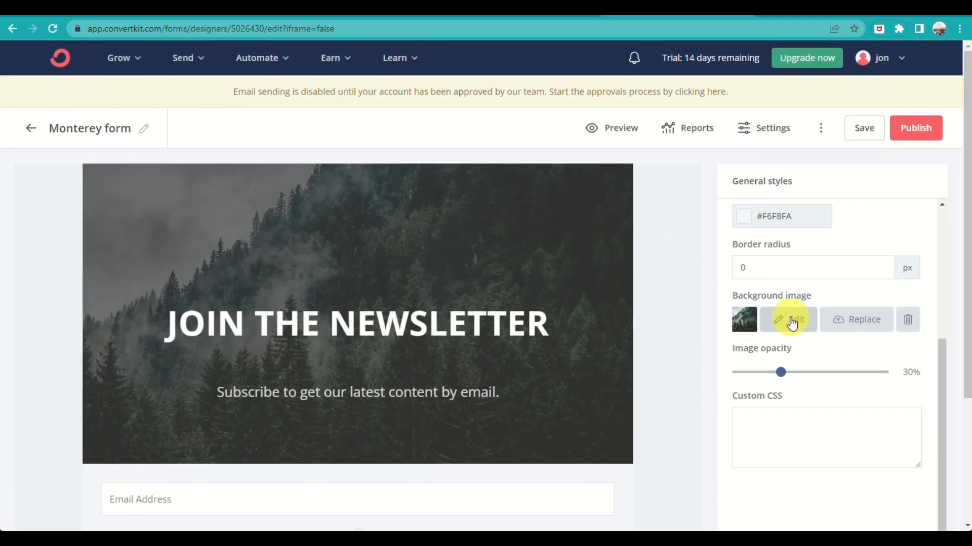
mouse_move(781, 372)
left_mouse_down()
mouse_move(739, 373)
mouse_move(837, 379)
mouse_move(403, 364)
mouse_move(774, 379)
left_mouse_up()
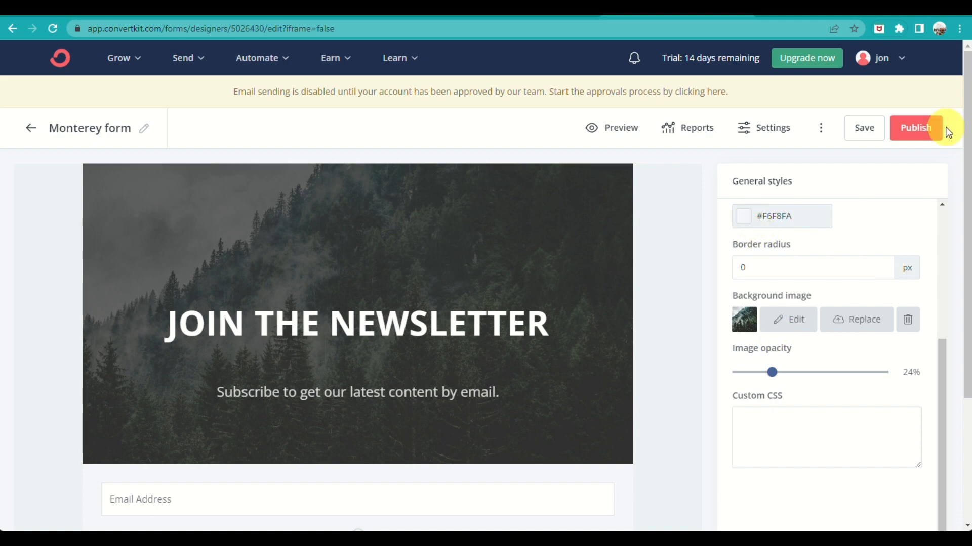
left_click(921, 128)
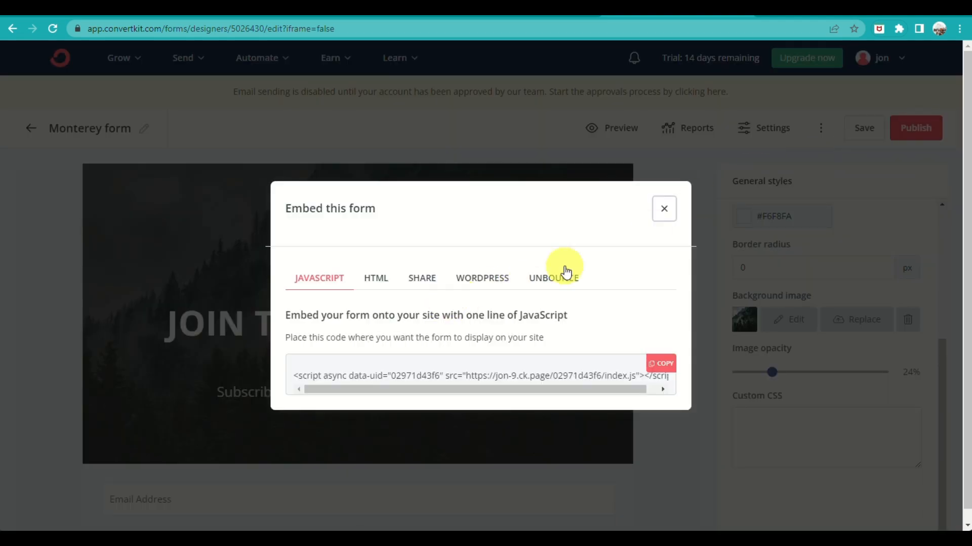
Save and republish the Monterey form, and copy its HTML embed code
left_click(666, 210)
left_click(858, 136)
left_click(907, 133)
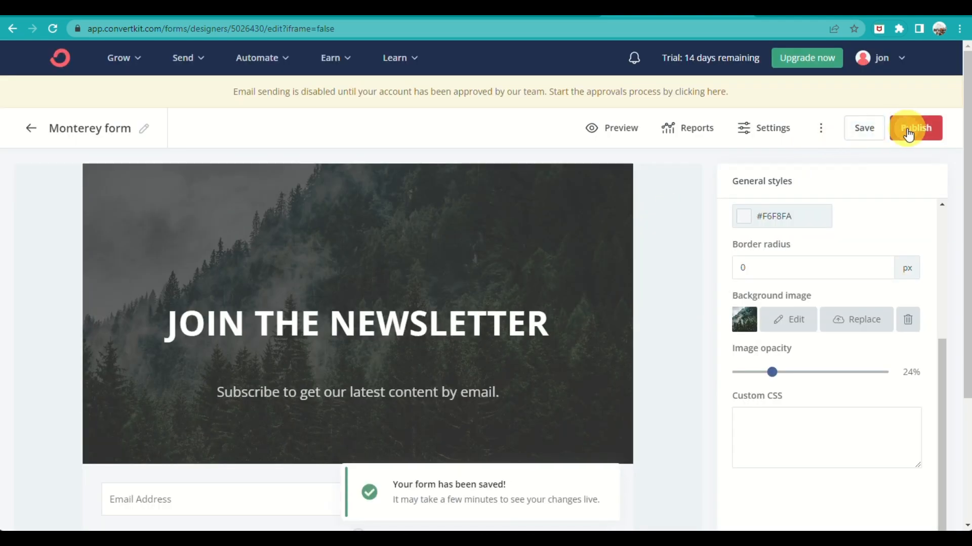
left_click(379, 272)
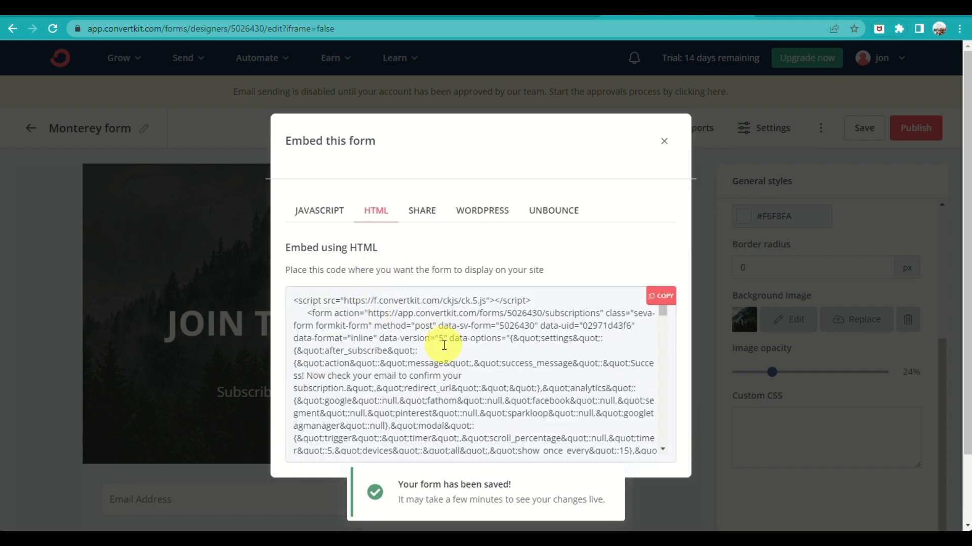
left_click(665, 302)
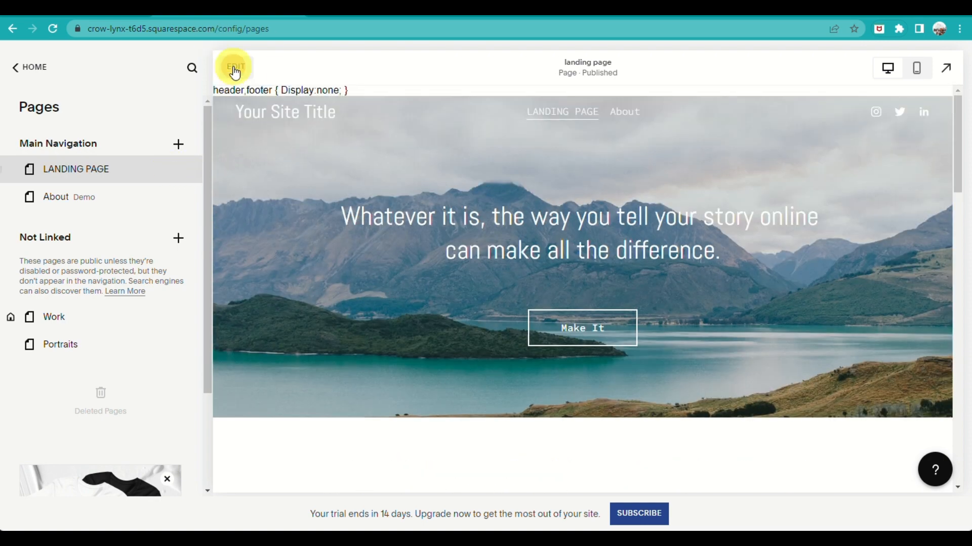
Switch to Squarespace, edit the landing page, and place a Code block over the hero section below the headline's first words
left_click(233, 65)
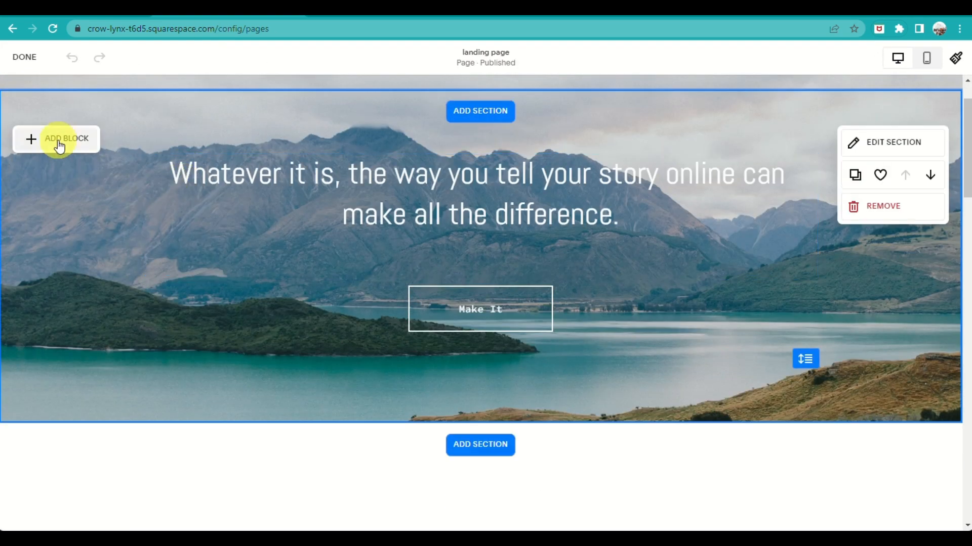
left_click(57, 140)
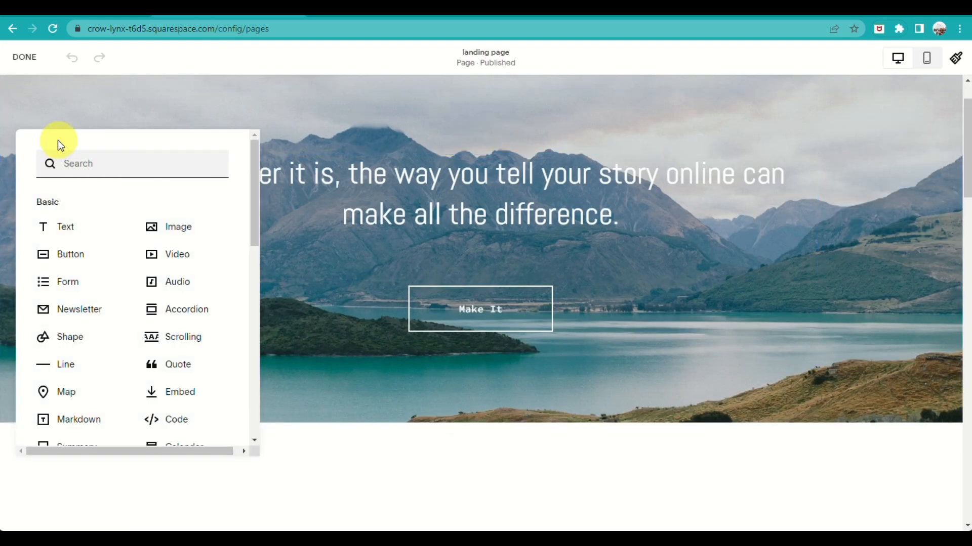
scroll(106, 359, "down", 3)
left_click(170, 232)
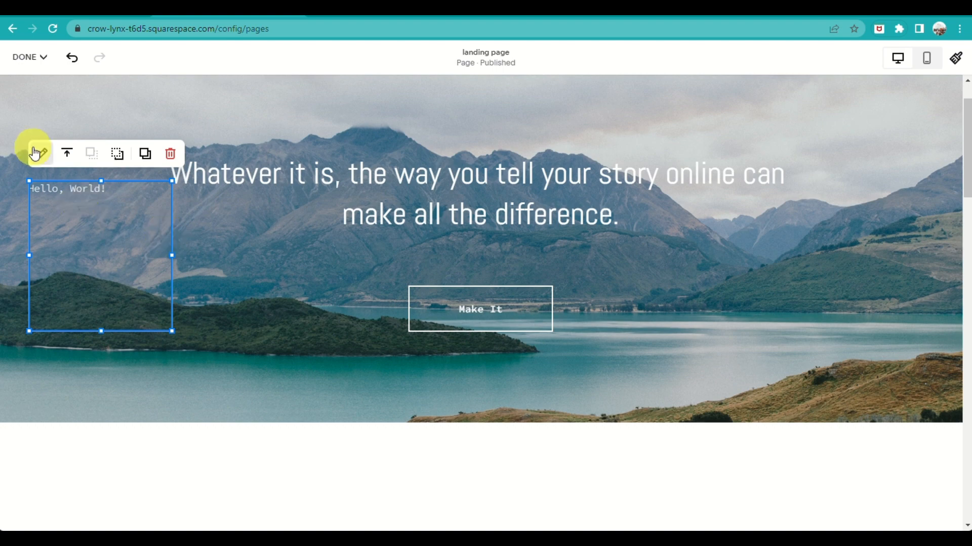
left_click_drag(56, 180, 222, 291)
Replace the Code block's placeholder HTML with the copied ConvertKit form embed code
left_click(156, 207)
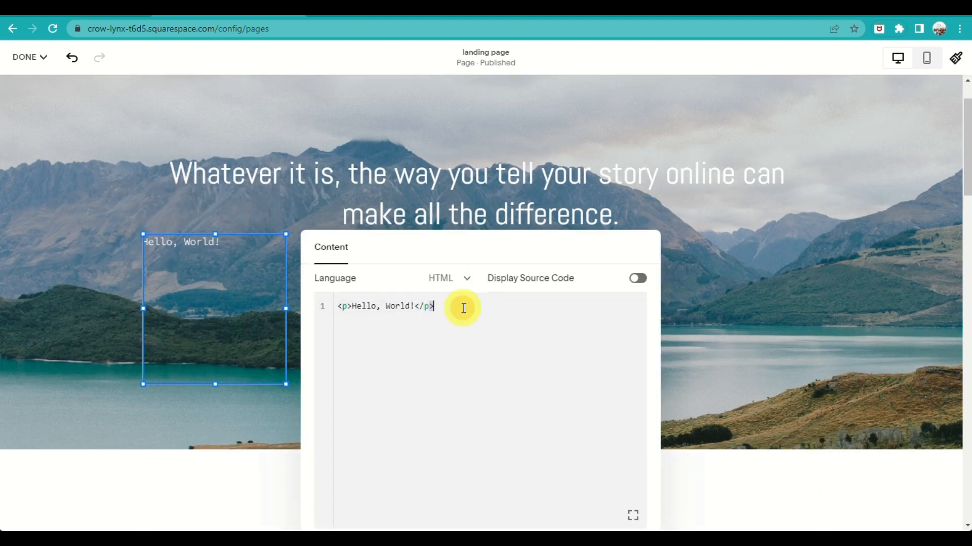
left_click_drag(340, 307, 475, 318)
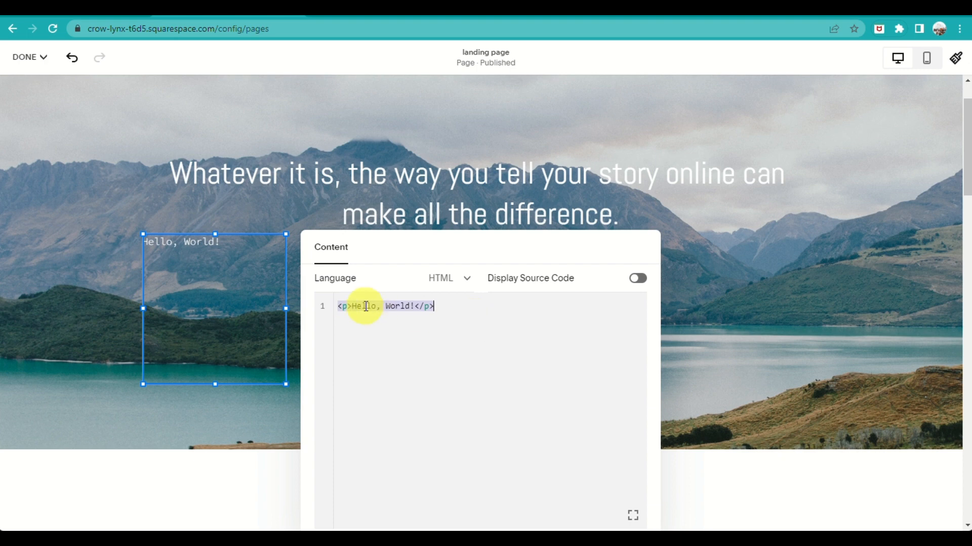
left_click(353, 316)
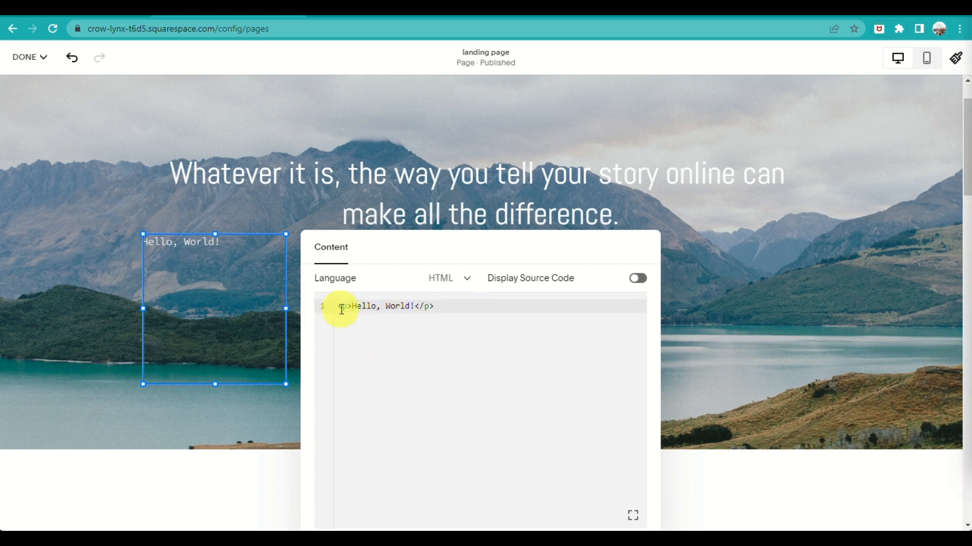
left_click_drag(340, 308, 480, 308)
key("ctrl+v")
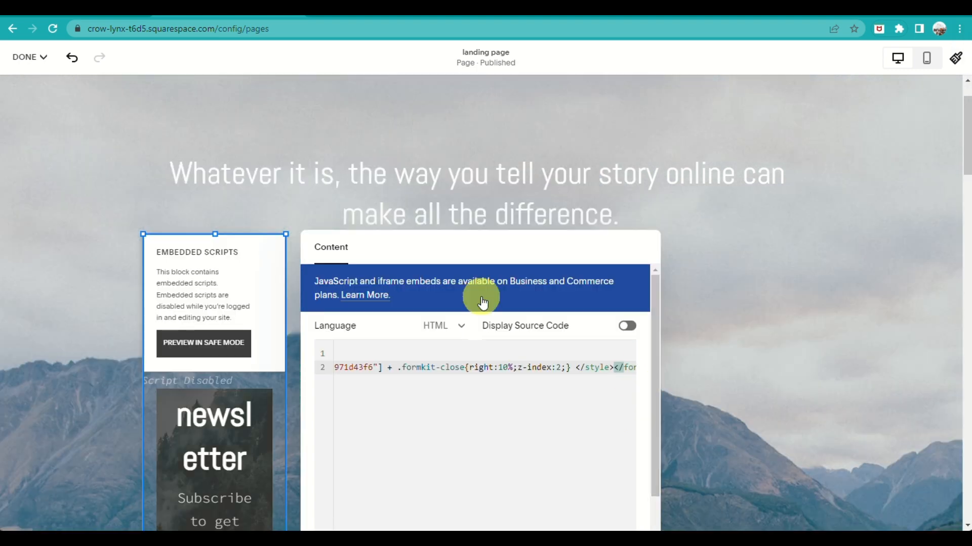
left_click(269, 211)
Widen the embedded form's Code block to span most of the hero section's width
scroll(379, 445, "down", 6)
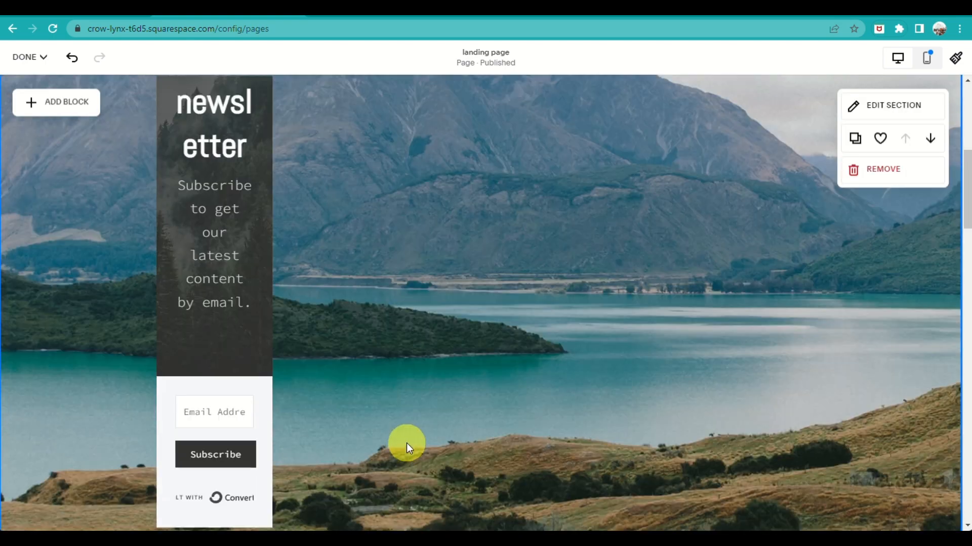
scroll(284, 312, "up", 3)
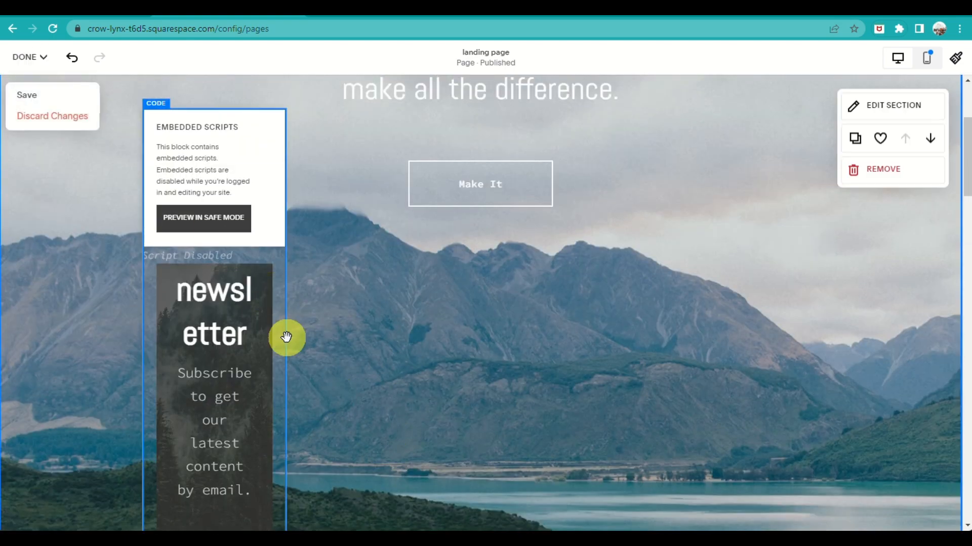
left_click(280, 336)
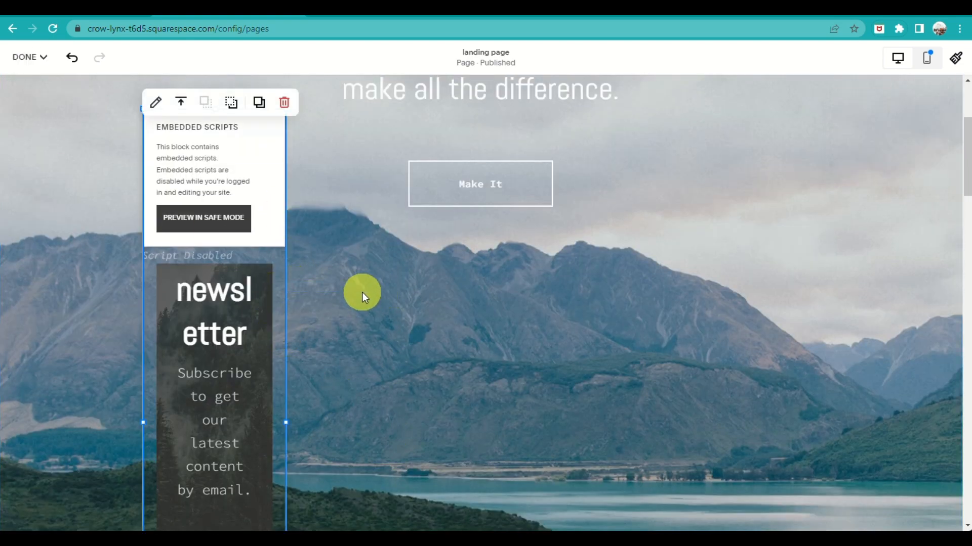
left_click_drag(285, 424, 652, 364)
left_click_drag(666, 104, 895, 169)
scroll(900, 418, "down", 10)
scroll(657, 330, "up", 11)
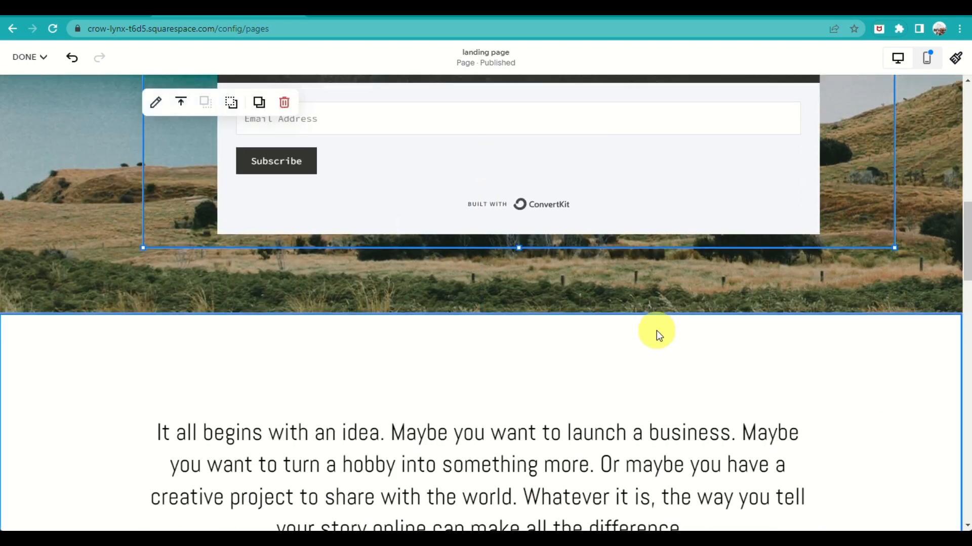
scroll(587, 287, "up", 2)
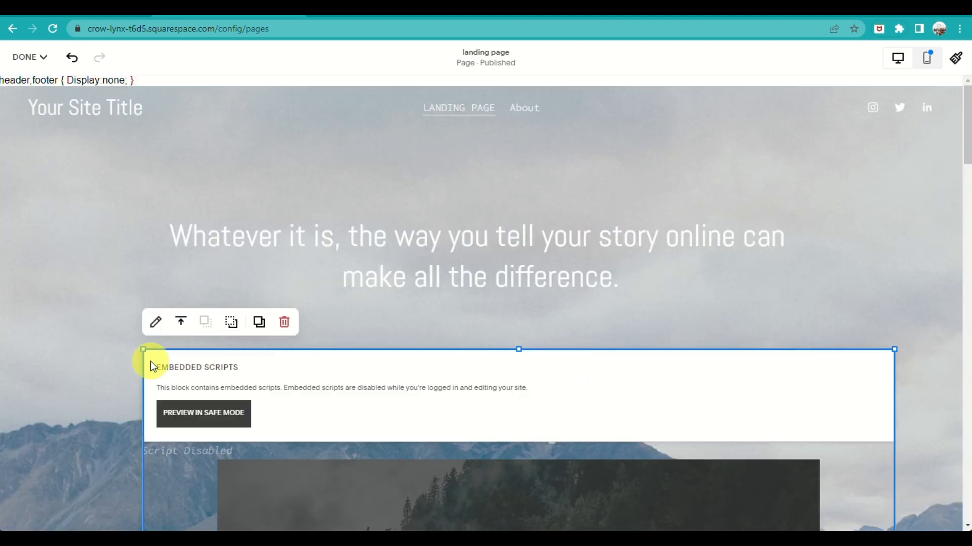
Save the landing page changes and review the embedded newsletter form on the page
left_click(29, 58)
left_click(35, 66)
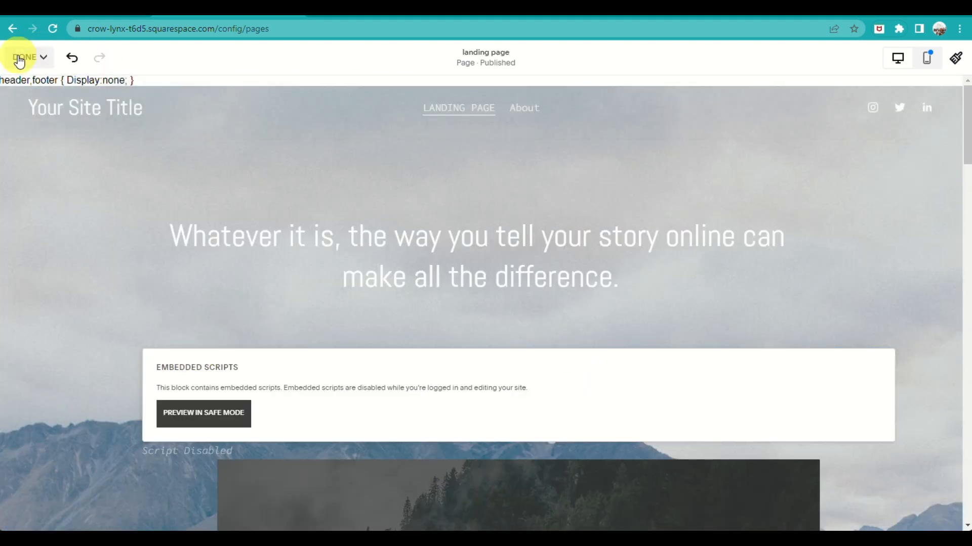
left_click(22, 59)
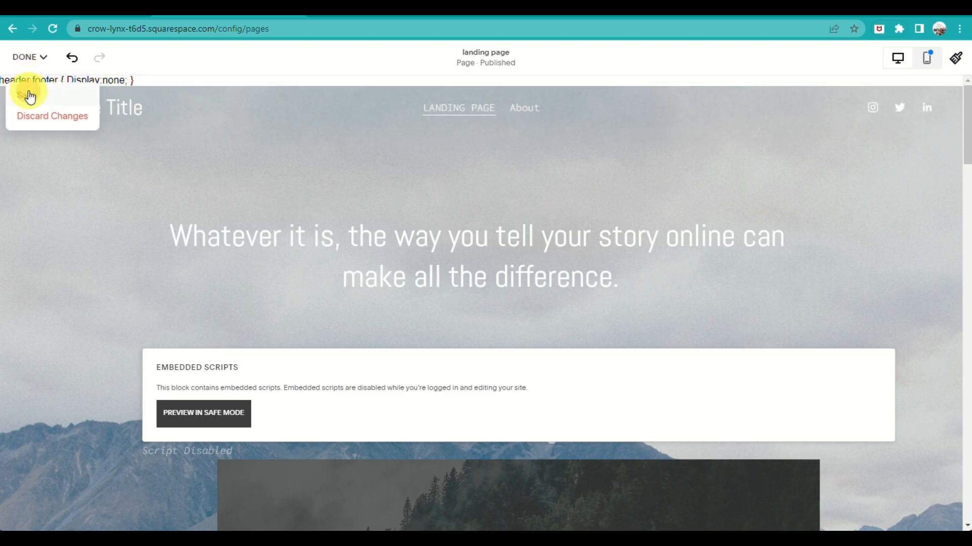
left_click(26, 94)
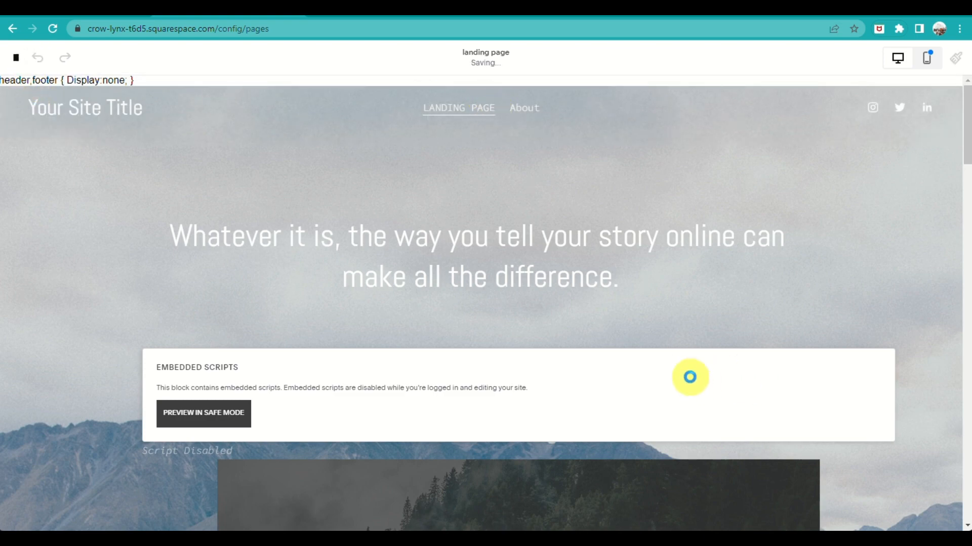
scroll(871, 259, "down", 4)
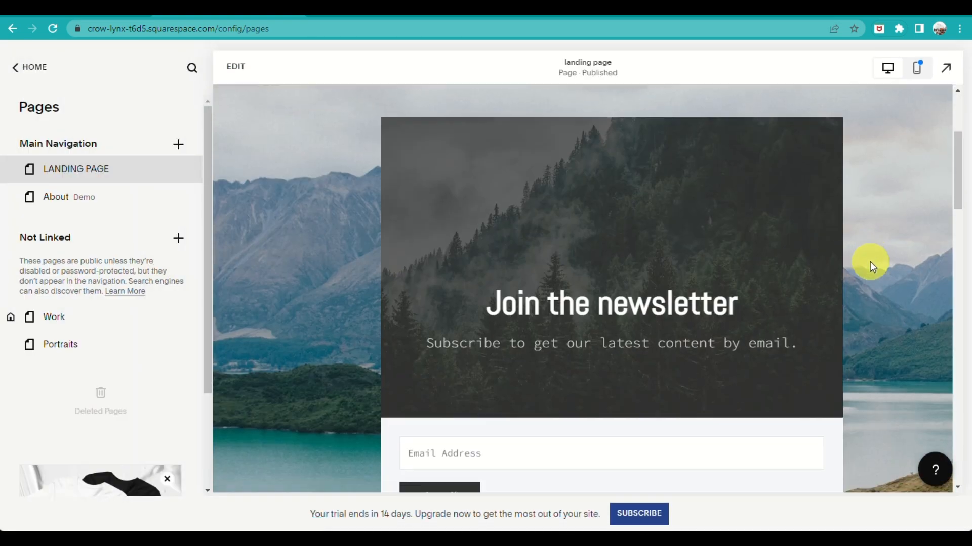
scroll(861, 278, "down", 3)
scroll(850, 296, "up", 1)
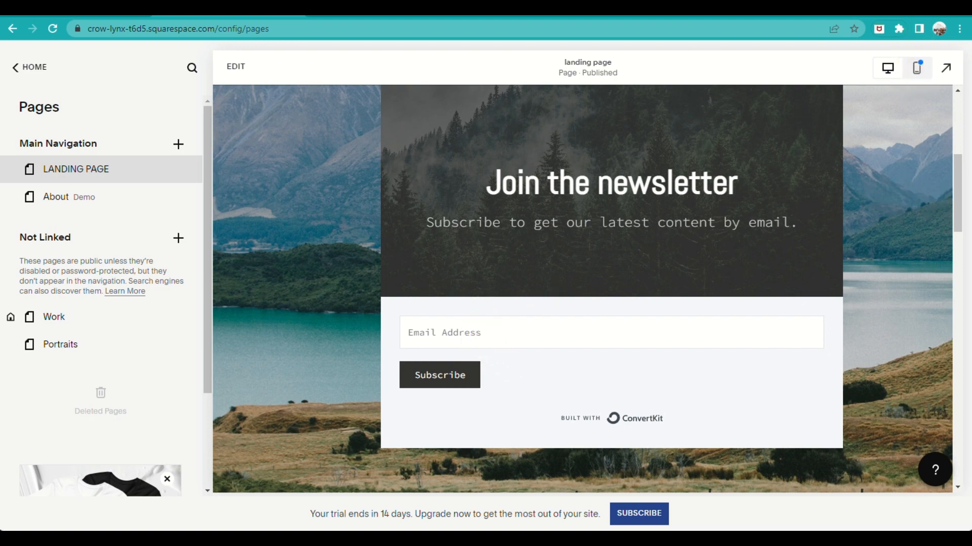
scroll(540, 415, "up", 2)
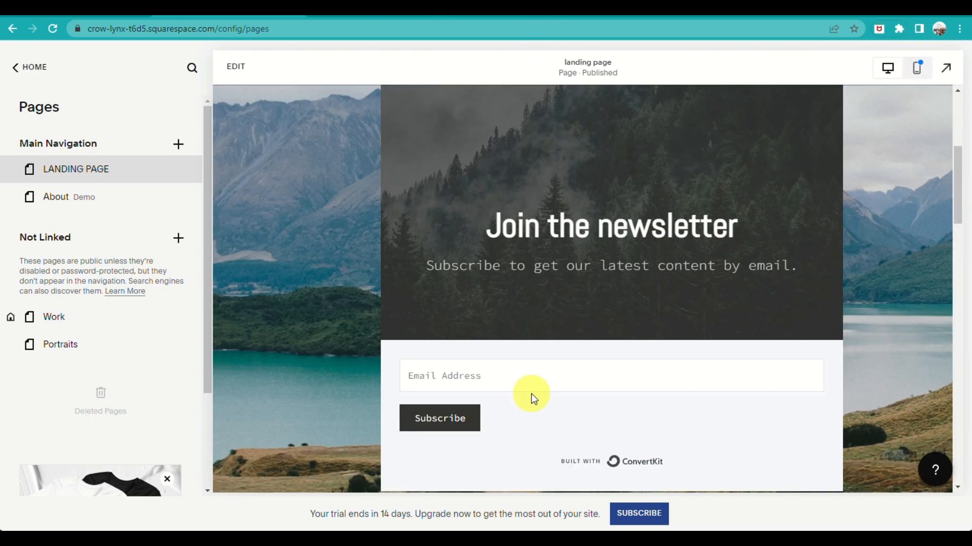
Add a main navigation page named Contact information from the Contact layout with contact details over a full background image
left_click(177, 144)
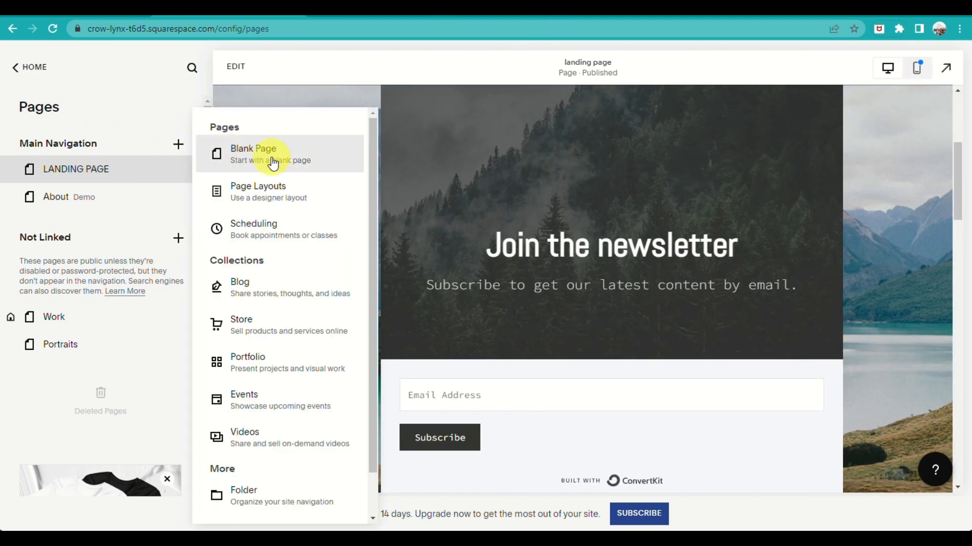
scroll(282, 260, "down", 1)
scroll(281, 258, "up", 1)
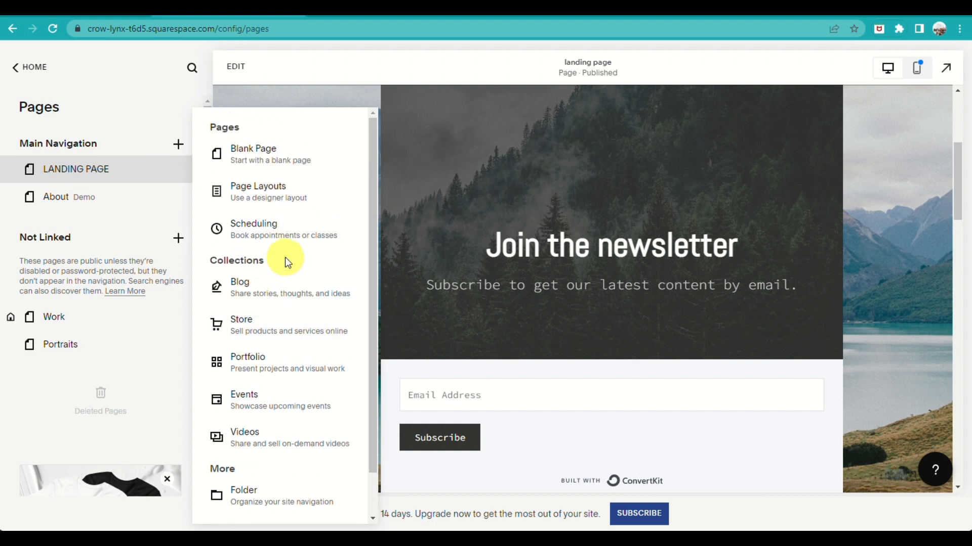
left_click(273, 210)
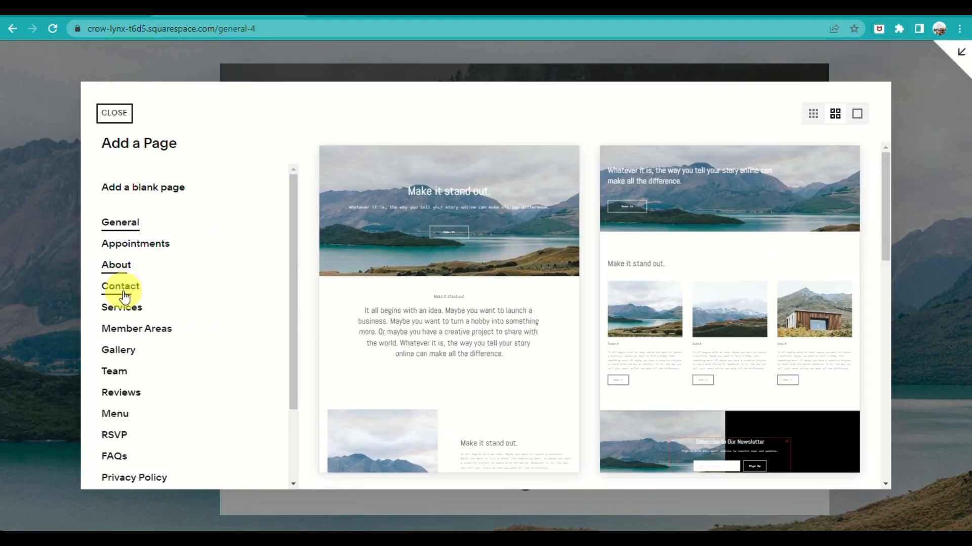
left_click(126, 288)
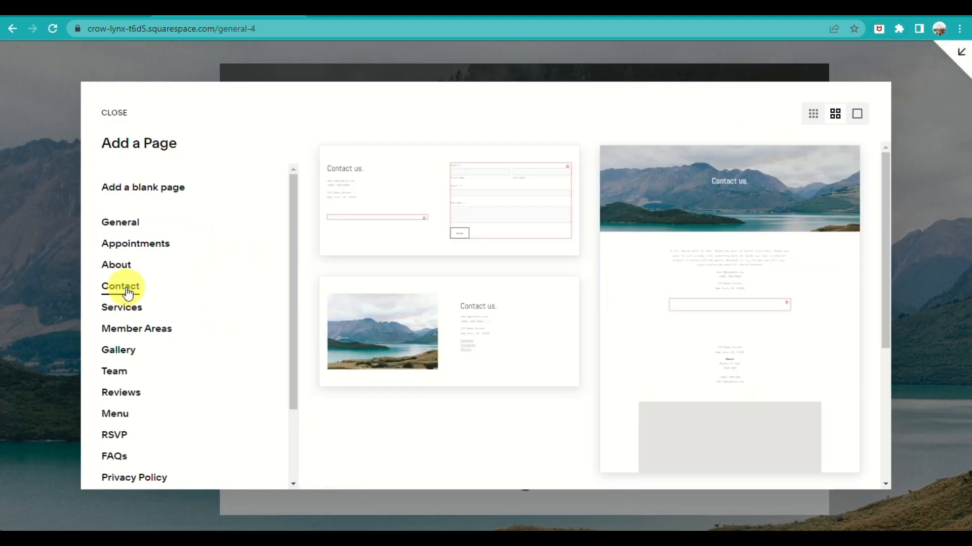
scroll(511, 304, "down", 5)
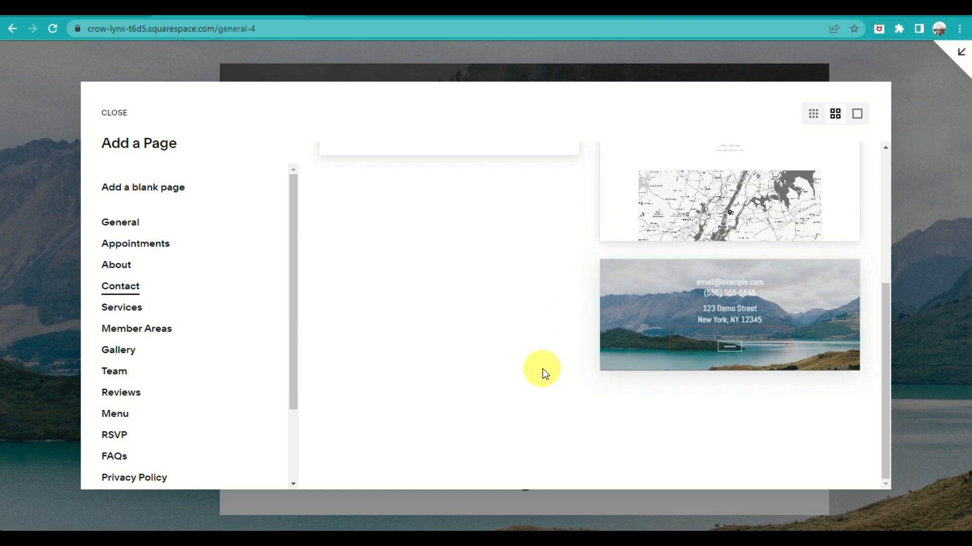
scroll(678, 362, "up", 3)
left_click(686, 412)
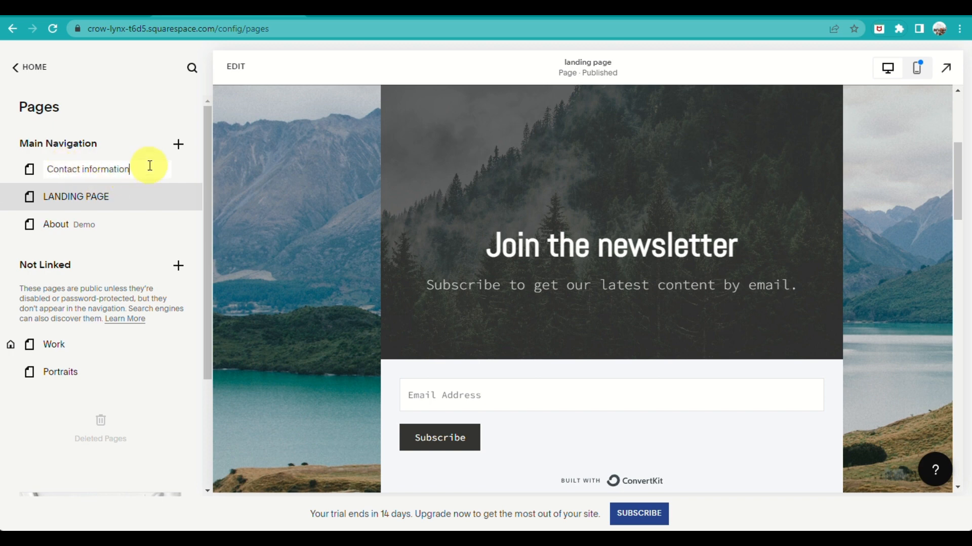
Open the Contact information page for editing and dismiss the text highlights introduction on its contact details block
left_click(83, 178)
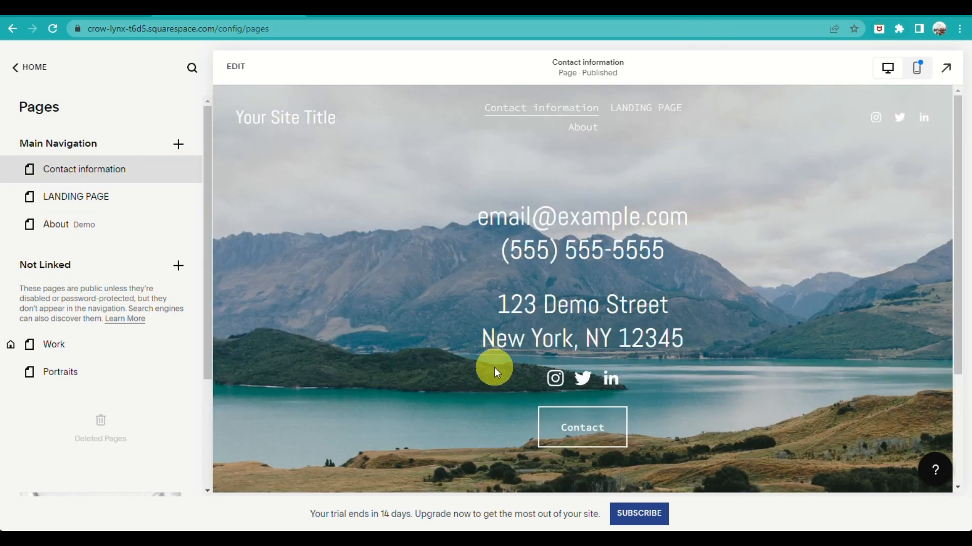
left_click(233, 71)
left_click(435, 233)
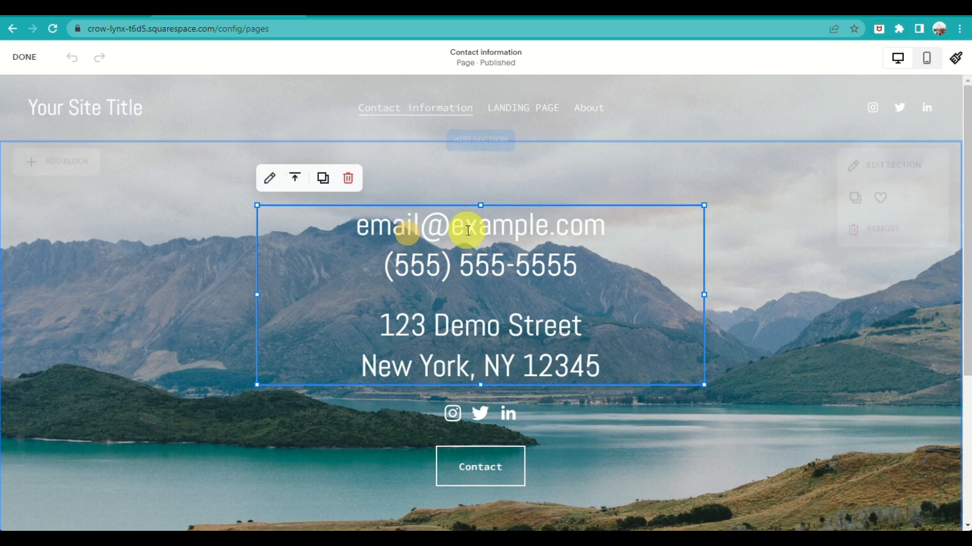
left_click(348, 228)
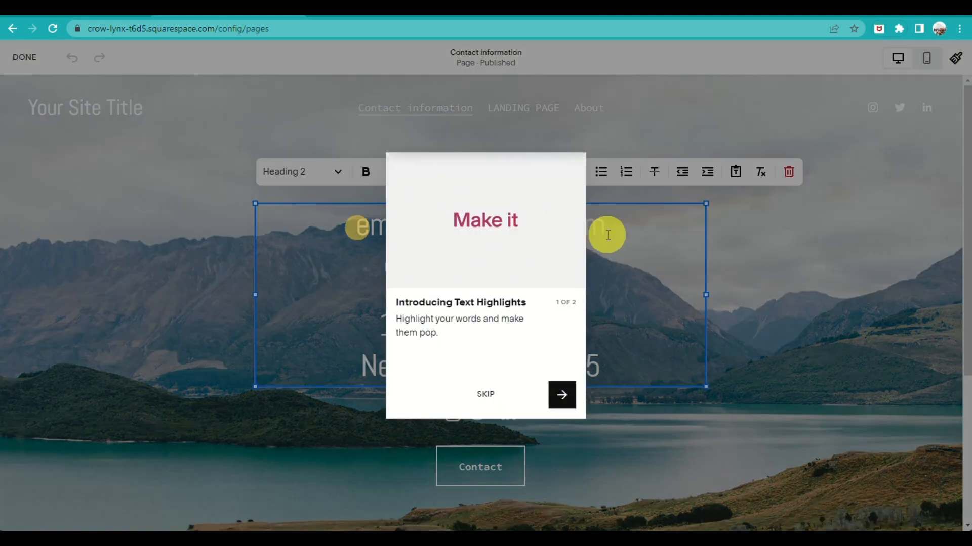
left_click(486, 394)
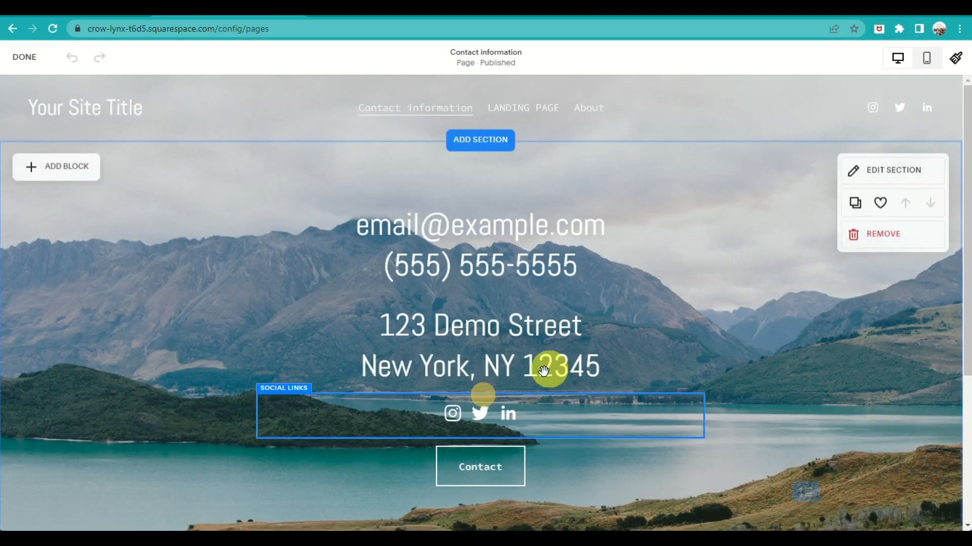
Change the placeholder email line to "email:" followed by the contact's e-mail address
left_click(364, 224)
left_click(264, 168)
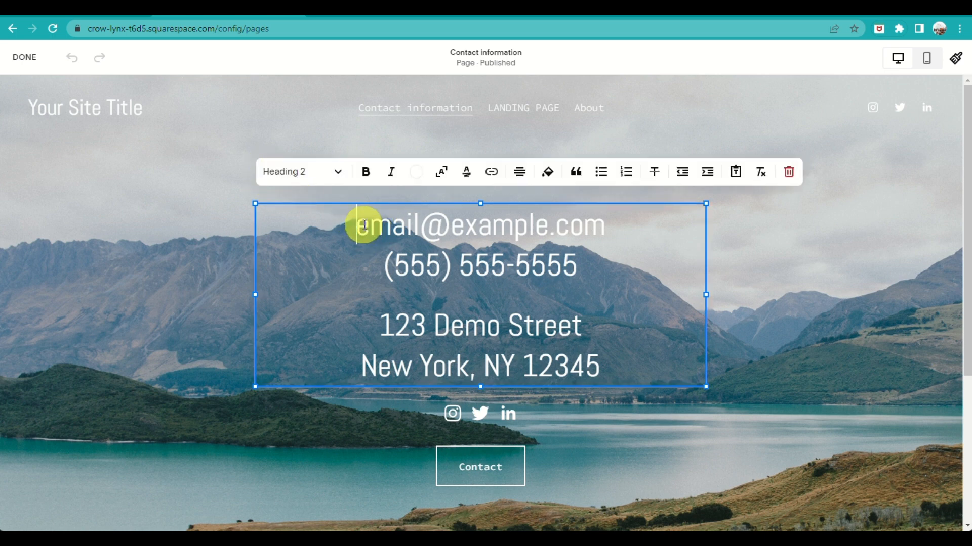
left_click_drag(423, 227, 642, 229)
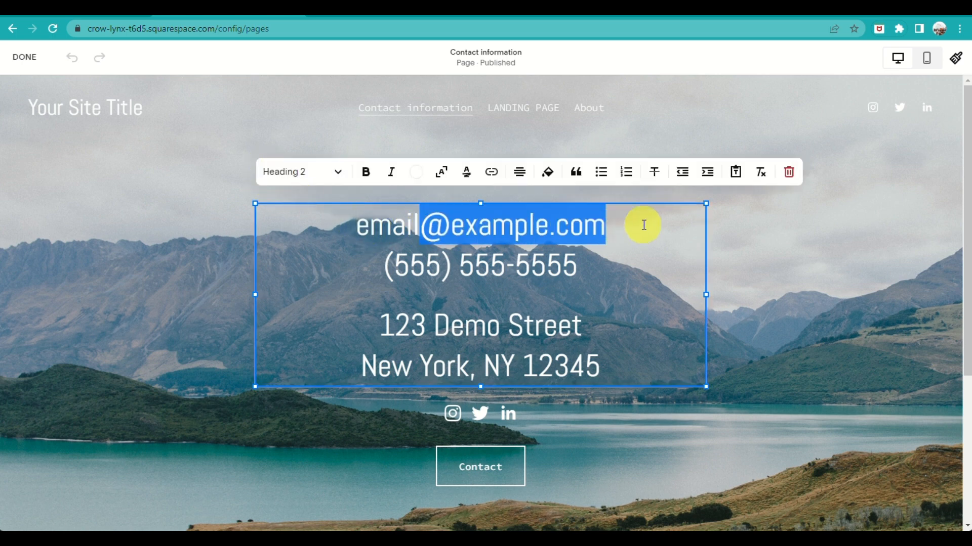
type(":")
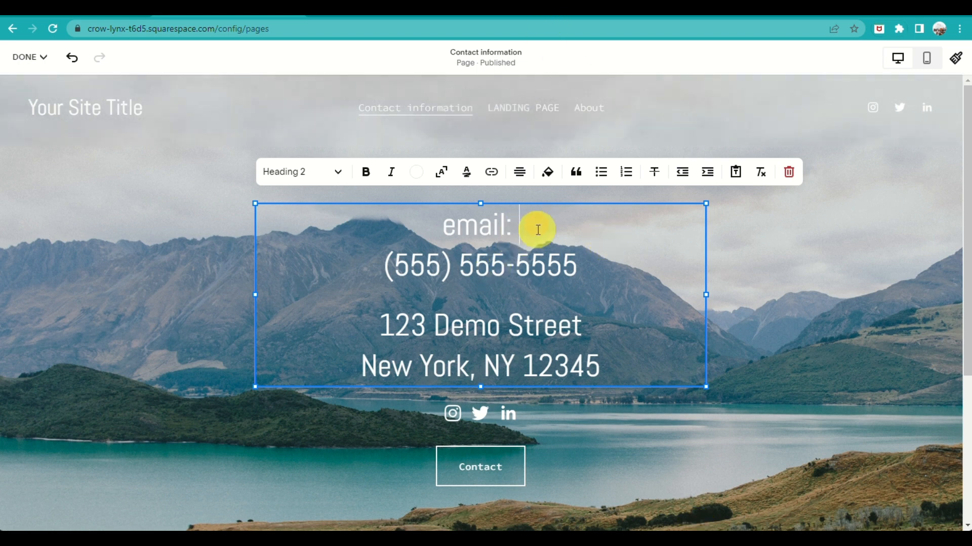
key("ctrl+v")
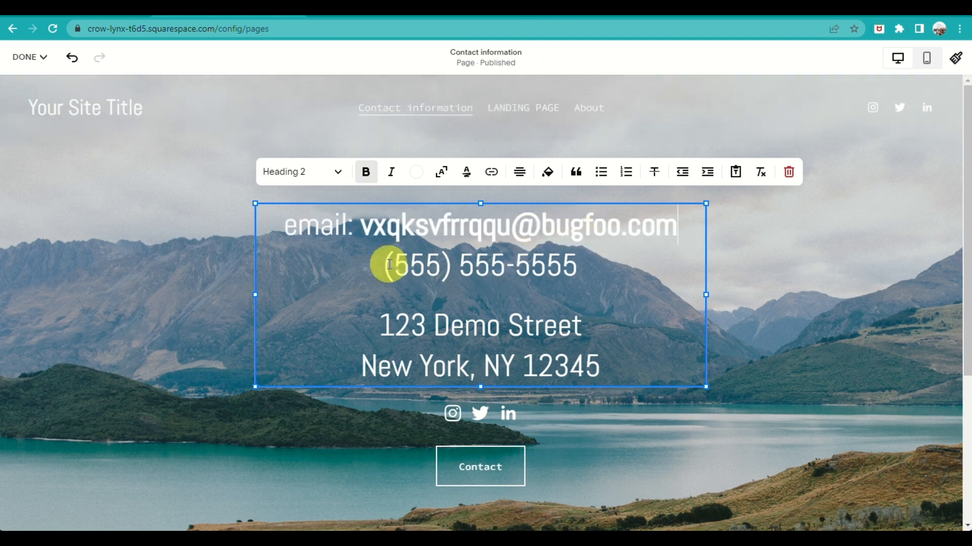
Replace the last seven digits of the placeholder phone line with the contact's phone number
double_click(480, 265)
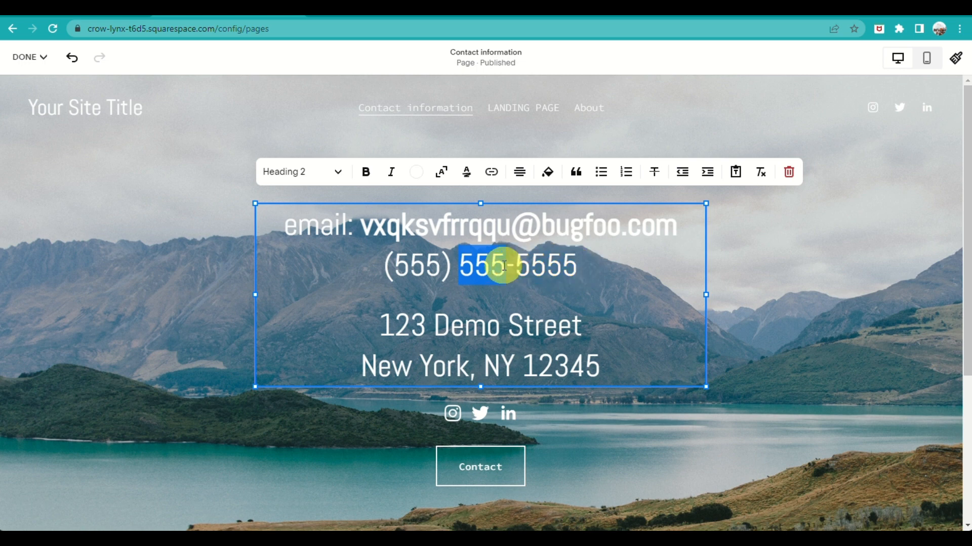
type("123")
left_click_drag(515, 263, 638, 282)
type("4568")
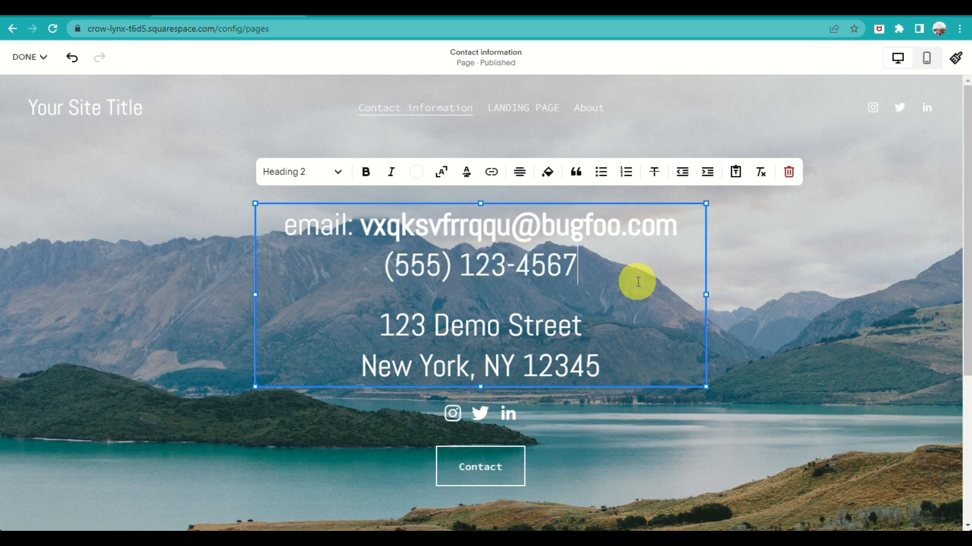
Edit the placeholder postal address by changing its street name and its state abbreviation
left_click_drag(509, 326, 623, 326)
type("ville")
left_click(517, 326)
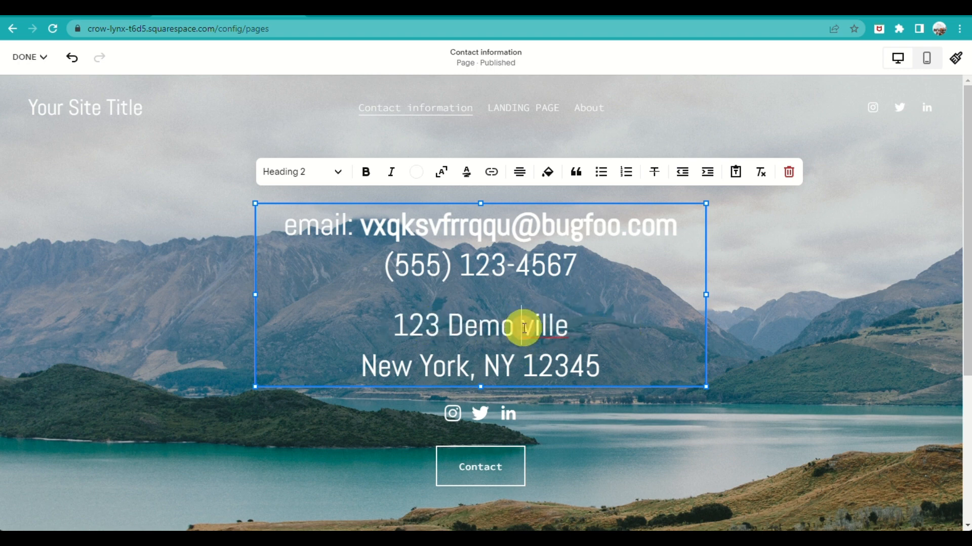
key("BackSpace")
left_click(480, 367)
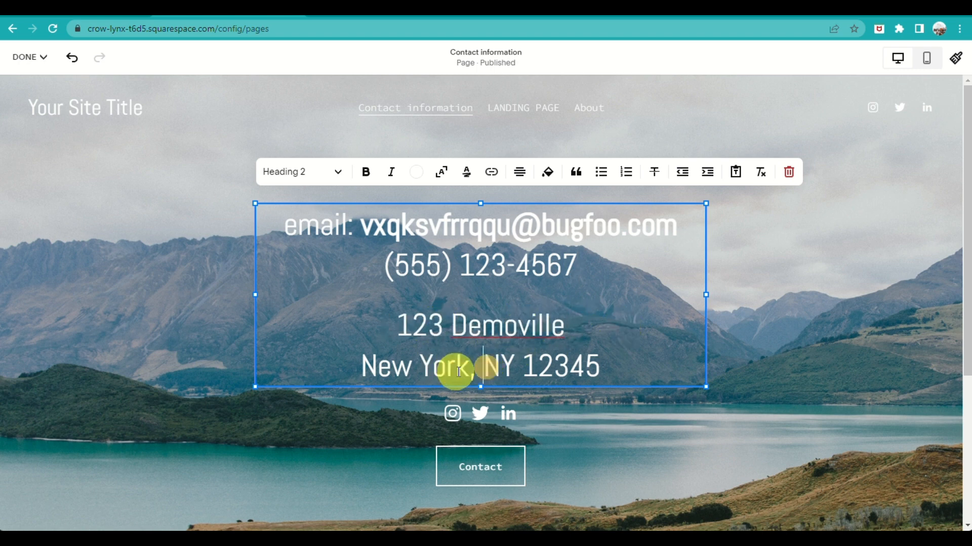
left_click_drag(484, 366, 519, 365)
type("NJ")
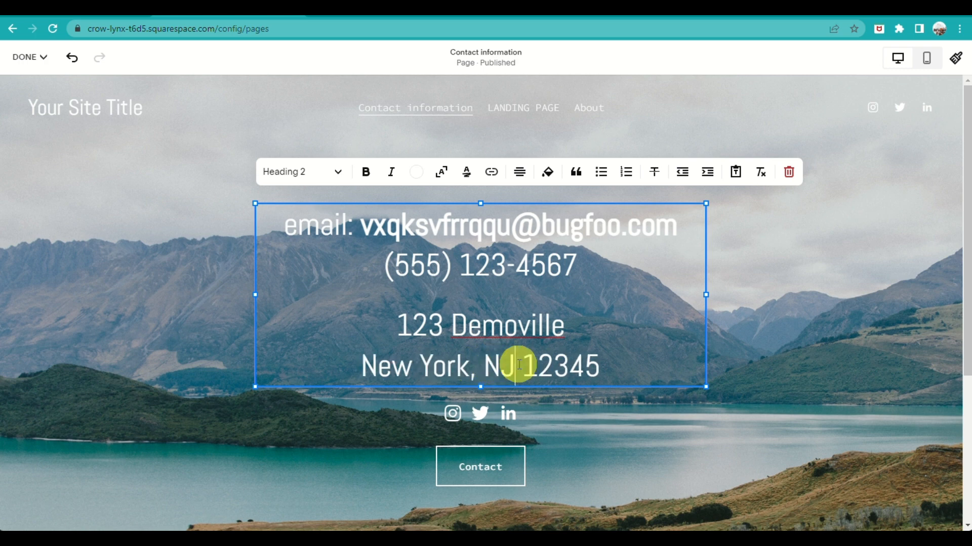
Style the social links block below the address with a circular Knockout border and size XL
left_click(454, 420)
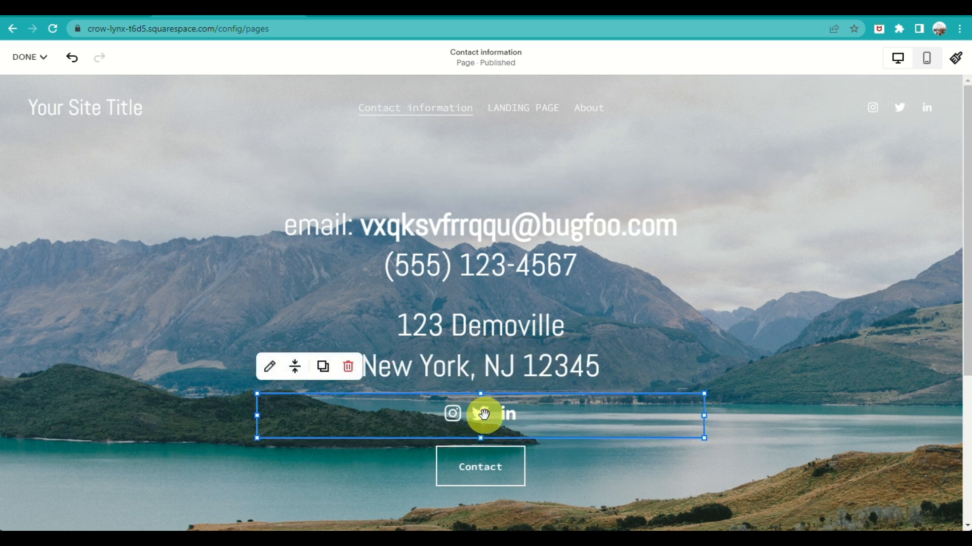
left_click(272, 369)
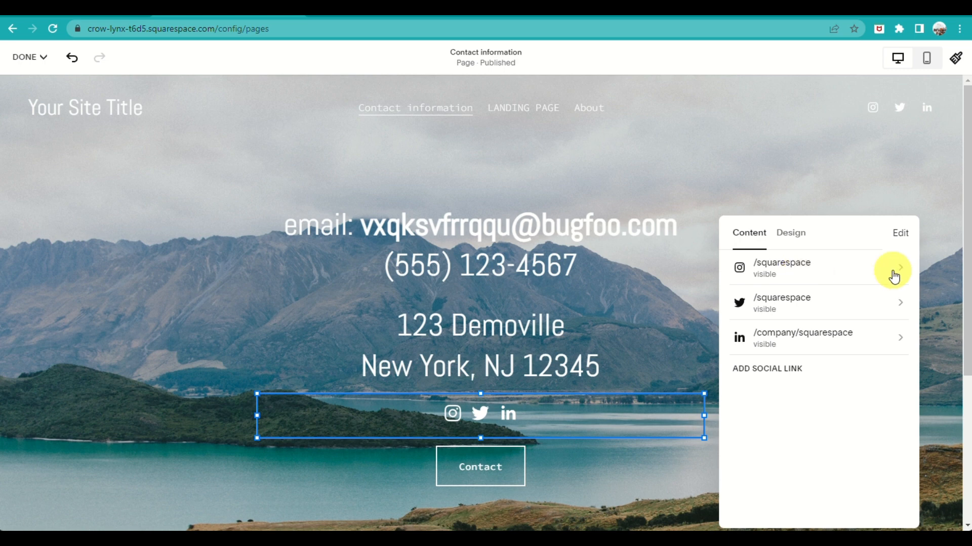
left_click(798, 235)
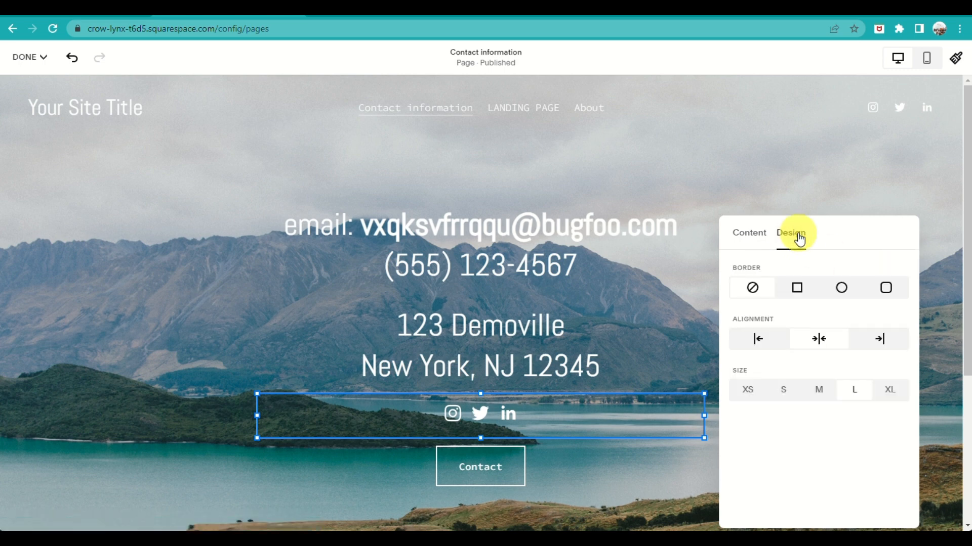
left_click(800, 290)
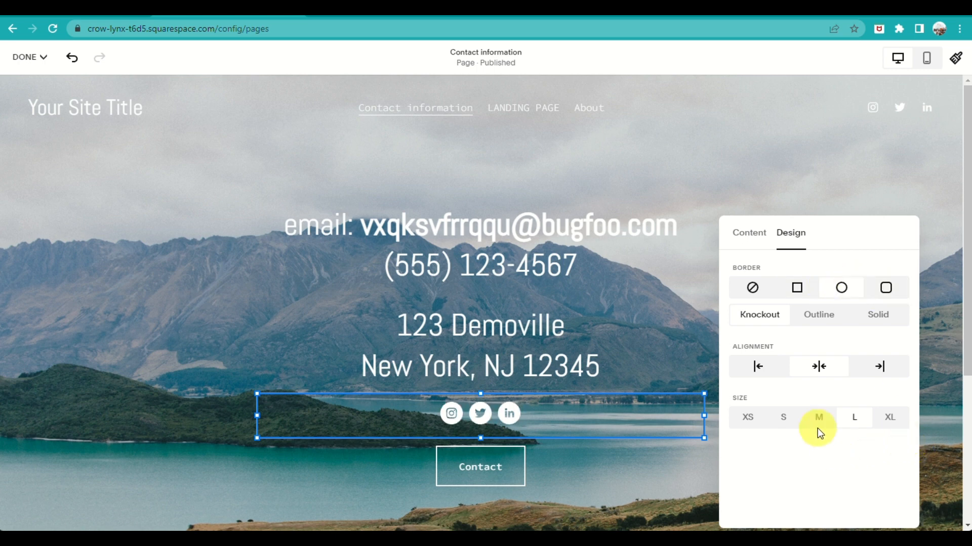
left_click(751, 418)
left_click(889, 418)
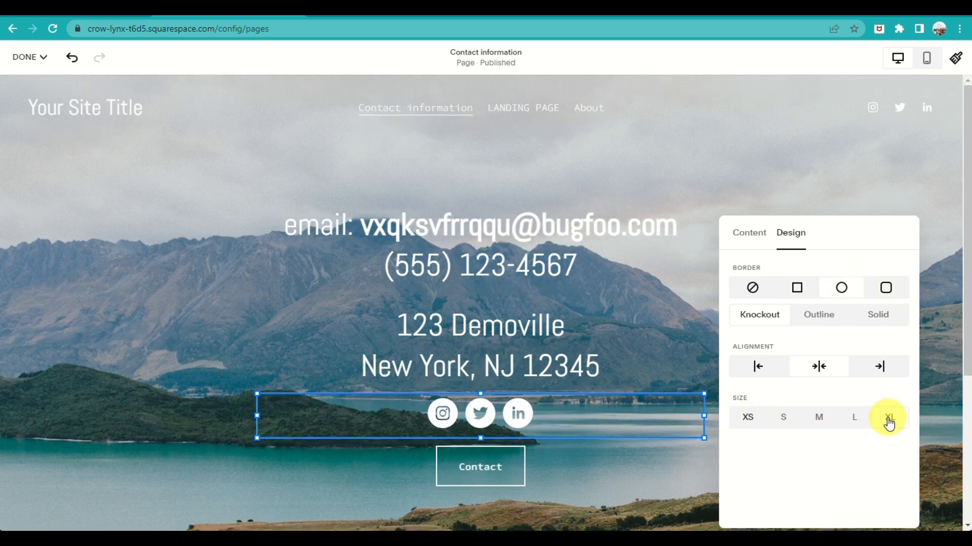
Check the Instagram and Twitter profile link settings of the social links block and close its editor
left_click(750, 233)
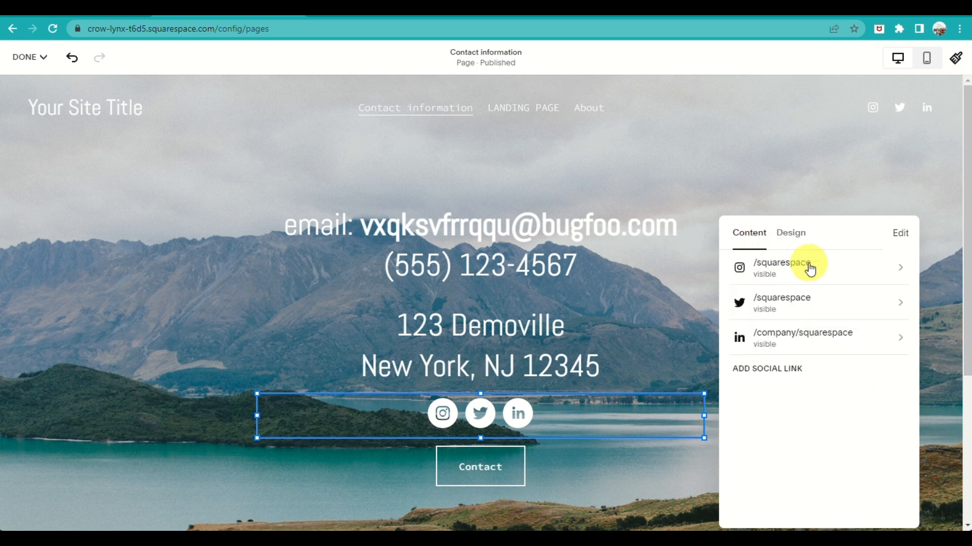
left_click(894, 262)
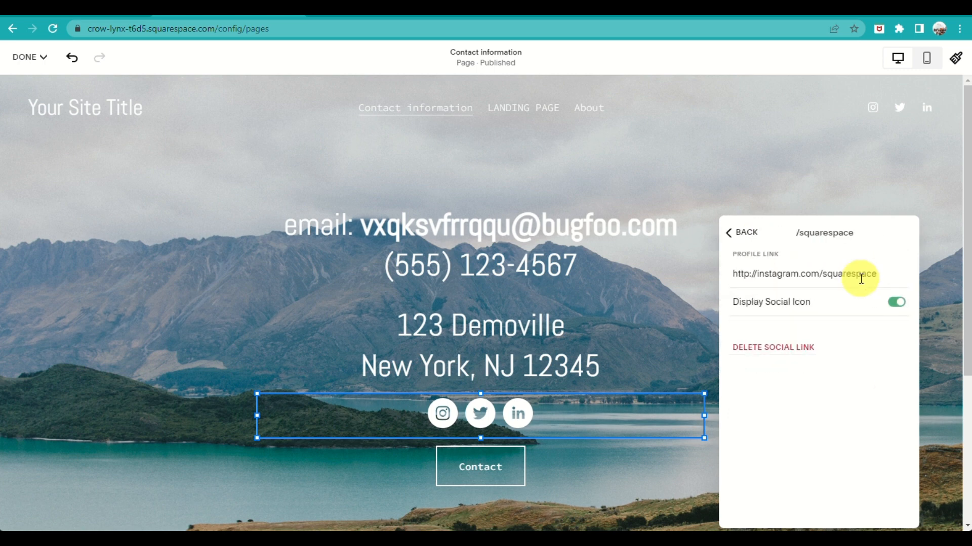
left_click(733, 233)
left_click(852, 307)
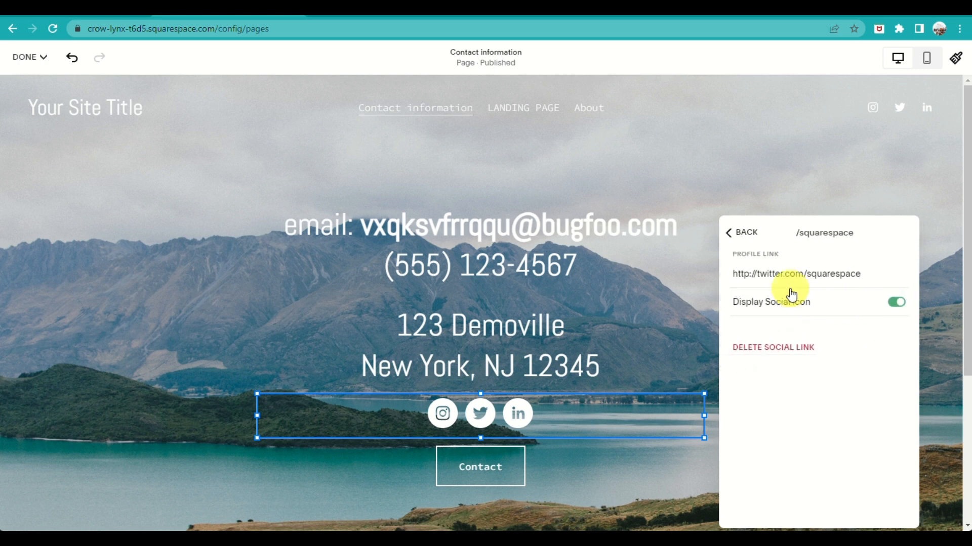
left_click(722, 232)
left_click(509, 520)
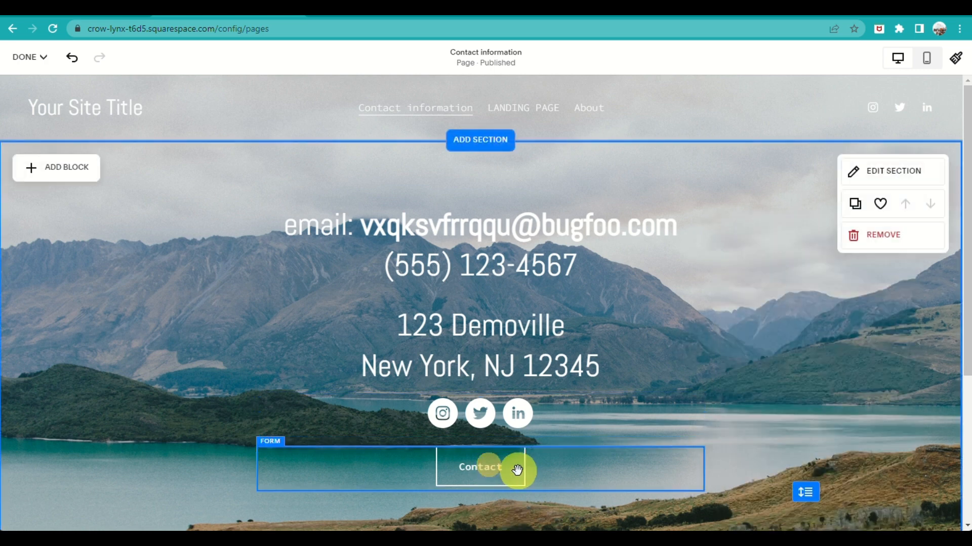
Examine the content, design and storage settings of the Contact form block and close its editor
left_click(488, 462)
left_click(265, 418)
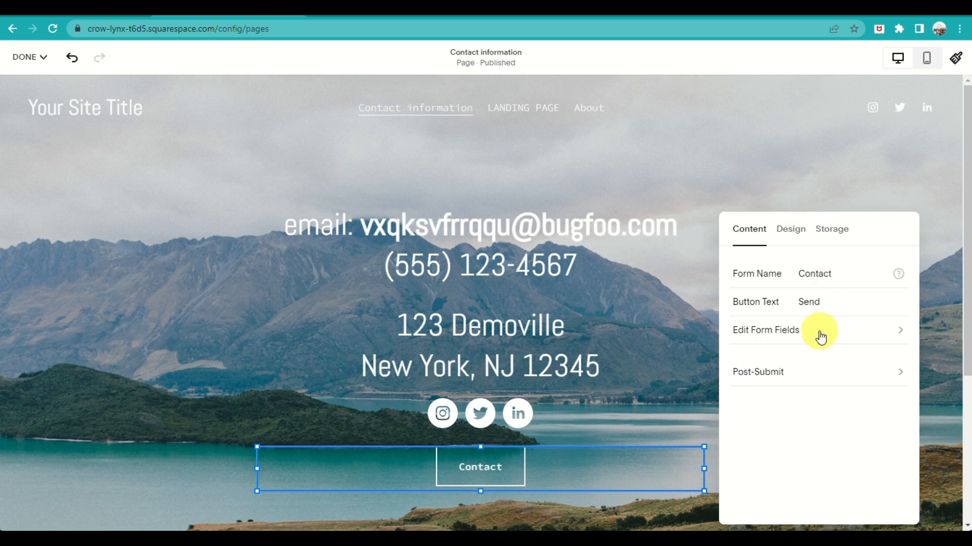
left_click(791, 230)
left_click(831, 230)
left_click(751, 237)
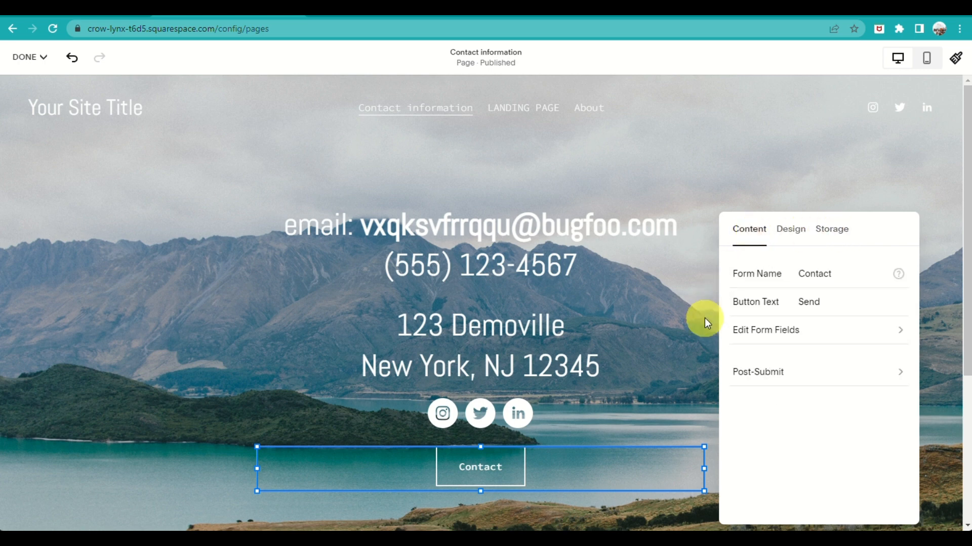
left_click(678, 369)
Save the changes to the Contact information page and look over the saved page
left_click(26, 57)
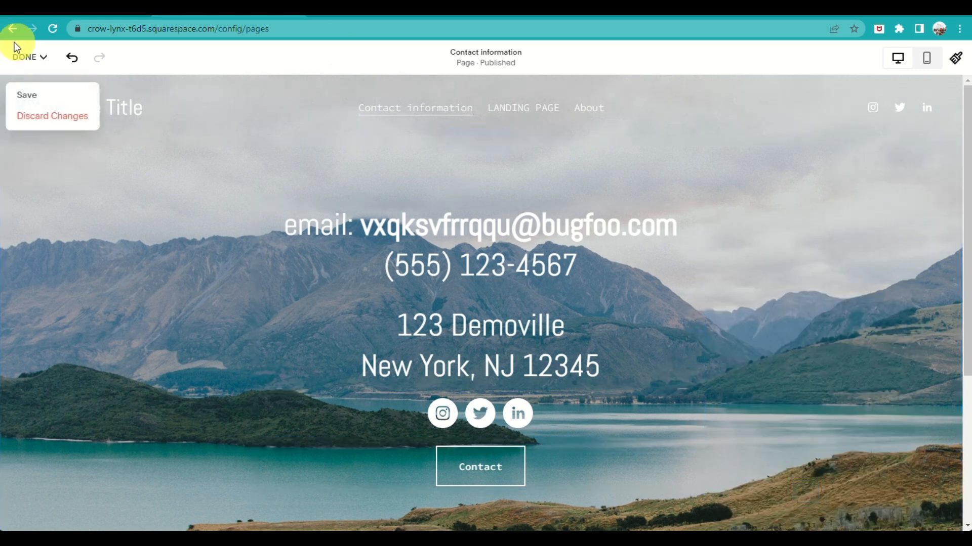
left_click(30, 96)
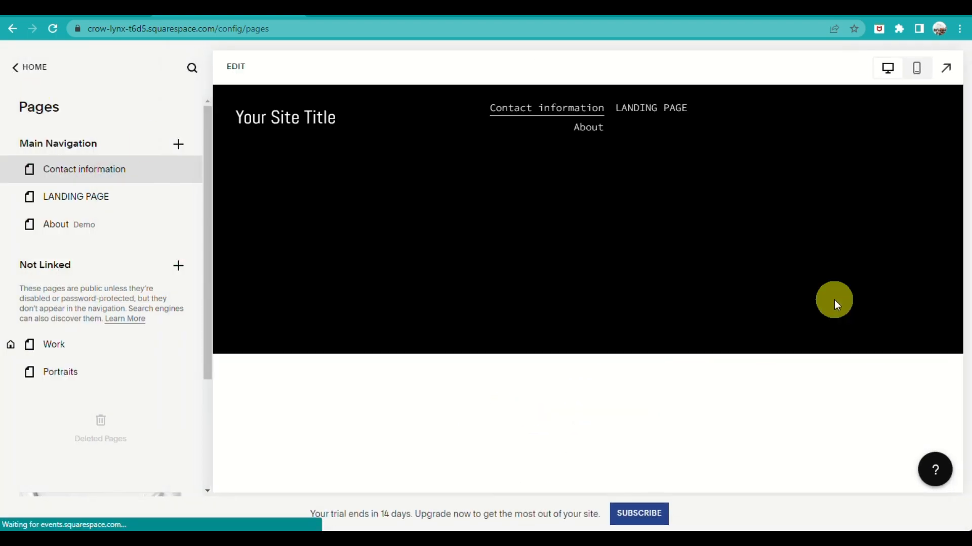
scroll(700, 357, "down", 4)
scroll(699, 357, "up", 4)
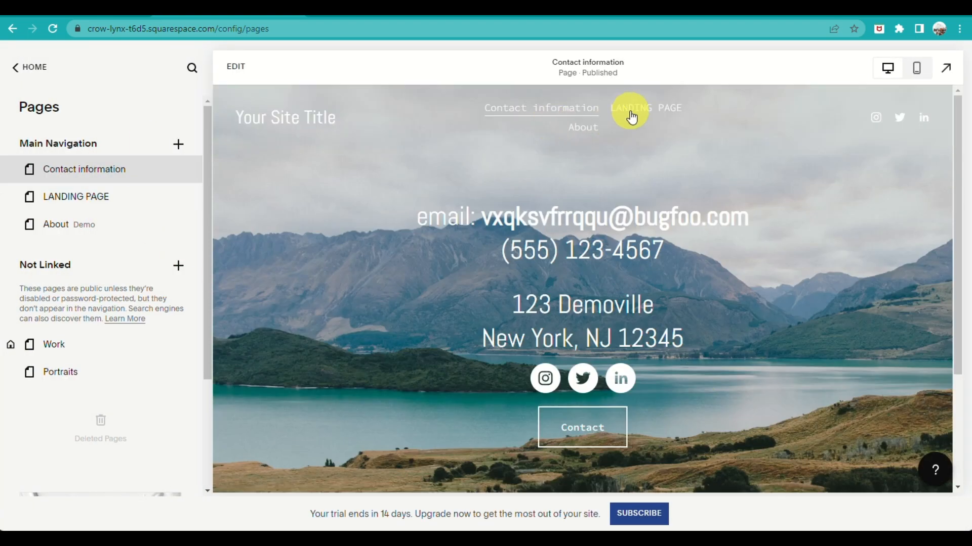
Look through the landing page, the About page and the Work page in the site preview
left_click(631, 112)
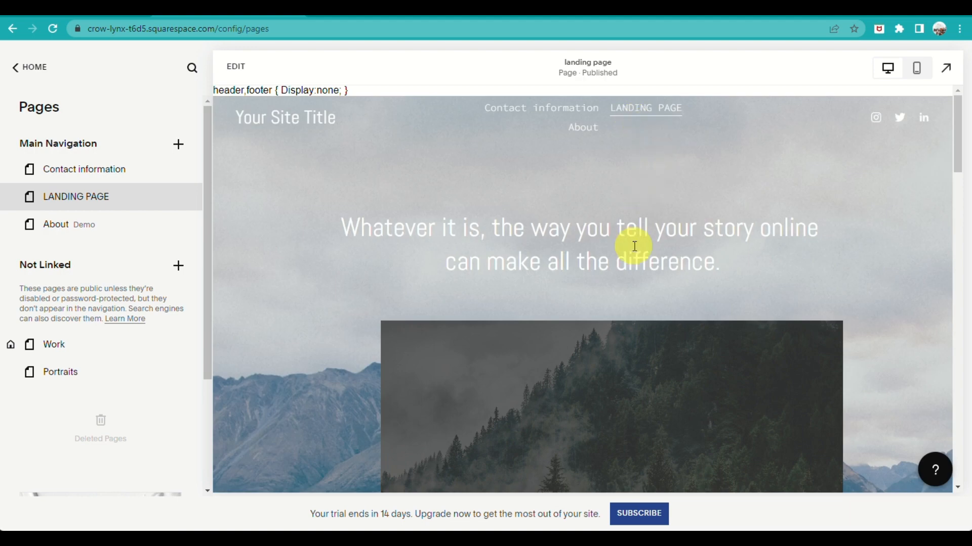
scroll(635, 246, "down", 8)
scroll(646, 277, "up", 6)
left_click(596, 129)
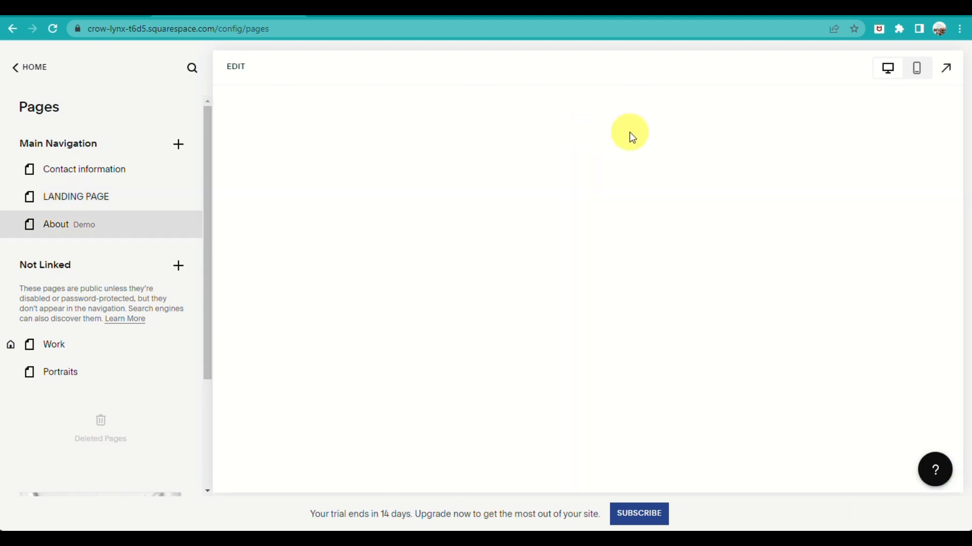
left_click(63, 348)
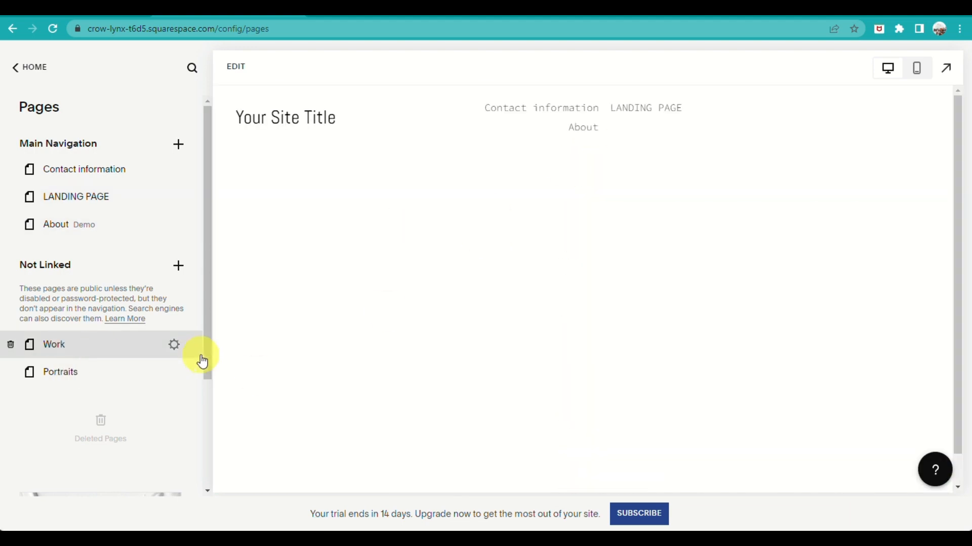
scroll(707, 294, "down", 10)
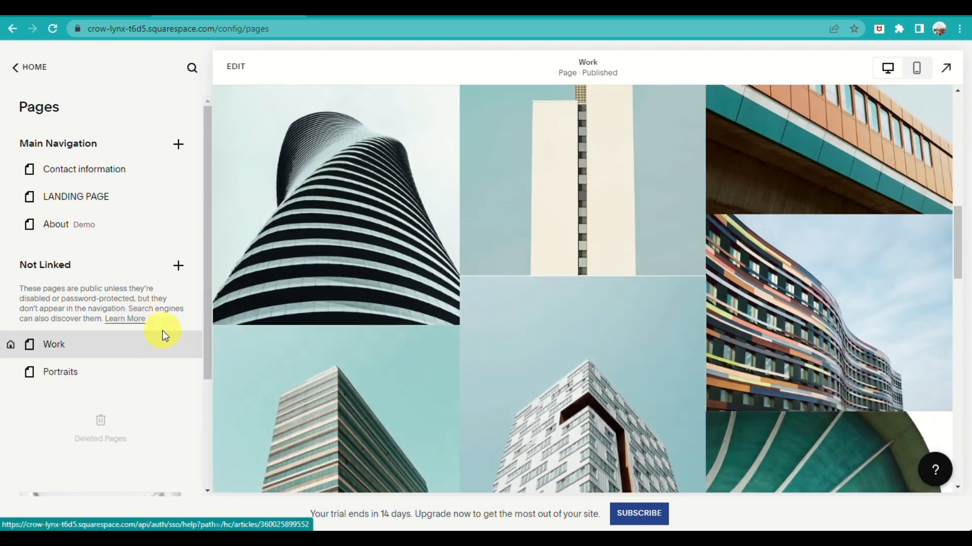
View the Contact information page and the landing page through the site's navigation links
mouse_move(176, 347)
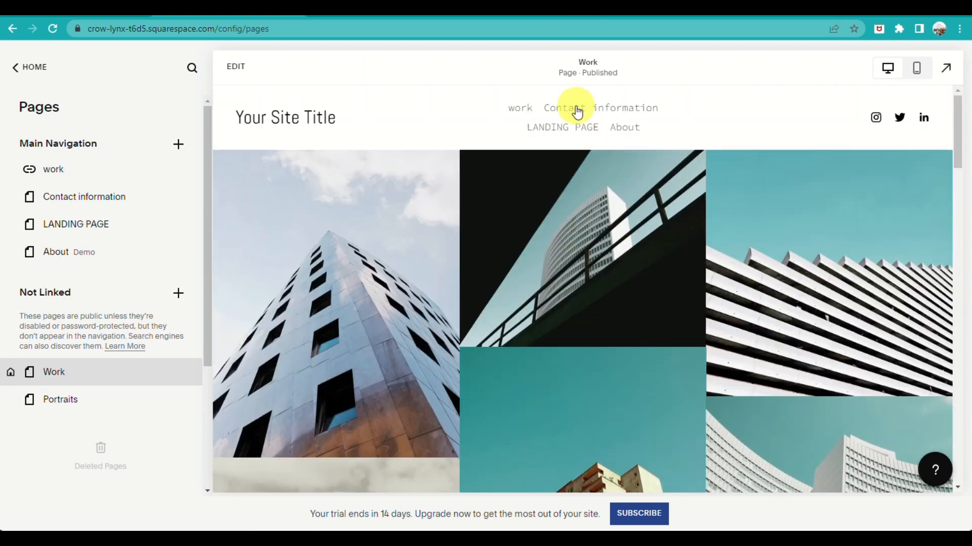
left_click(618, 108)
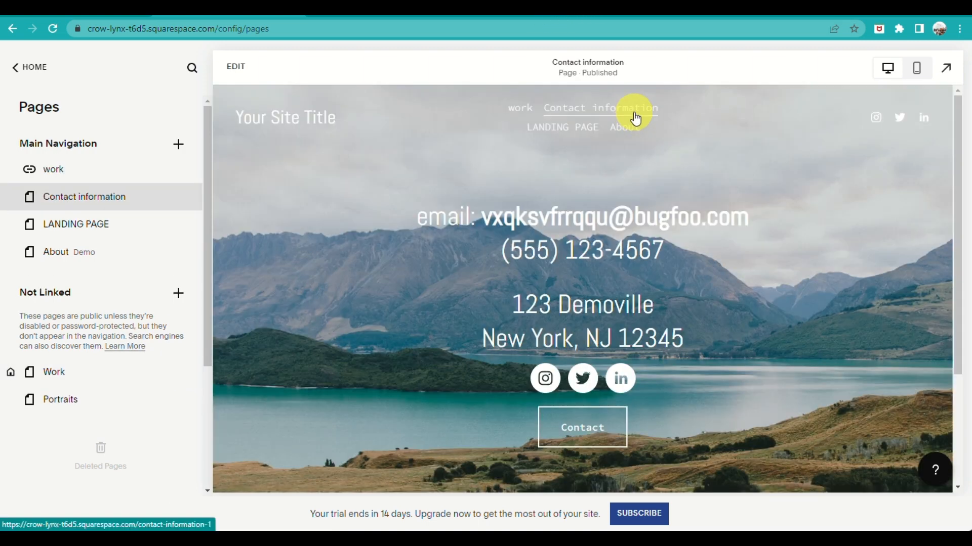
left_click(560, 131)
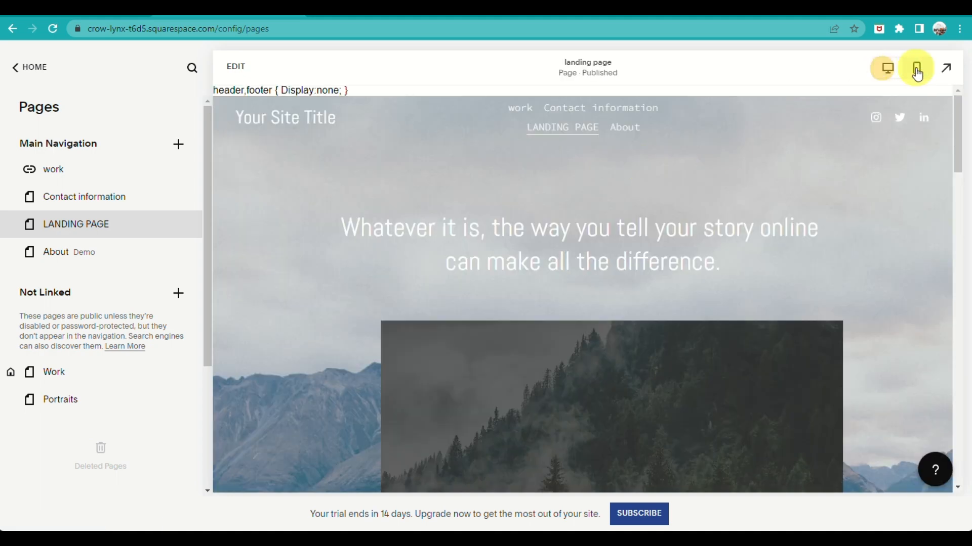
Preview the landing page full-screen in the mobile view and look over its content
left_click(918, 70)
left_click(946, 68)
scroll(624, 309, "down", 10)
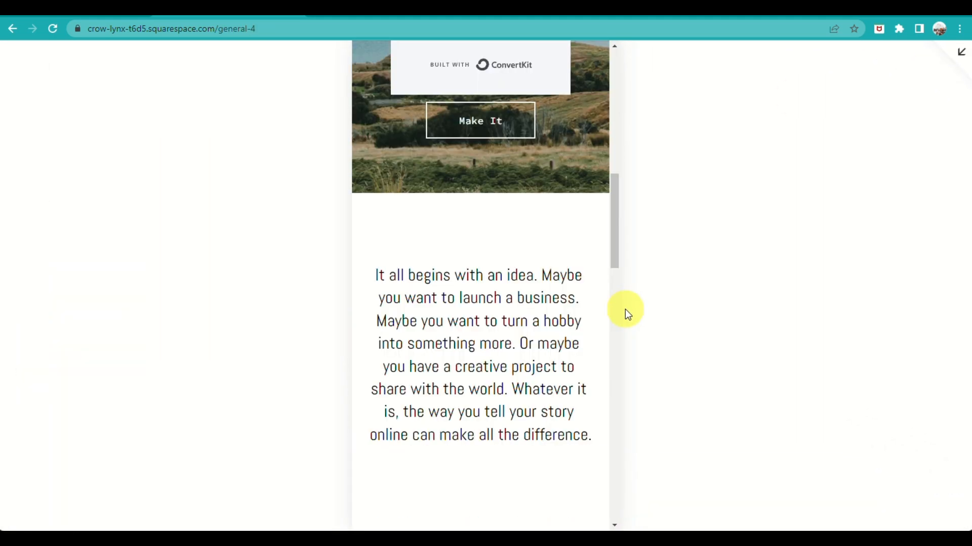
scroll(531, 362, "up", 10)
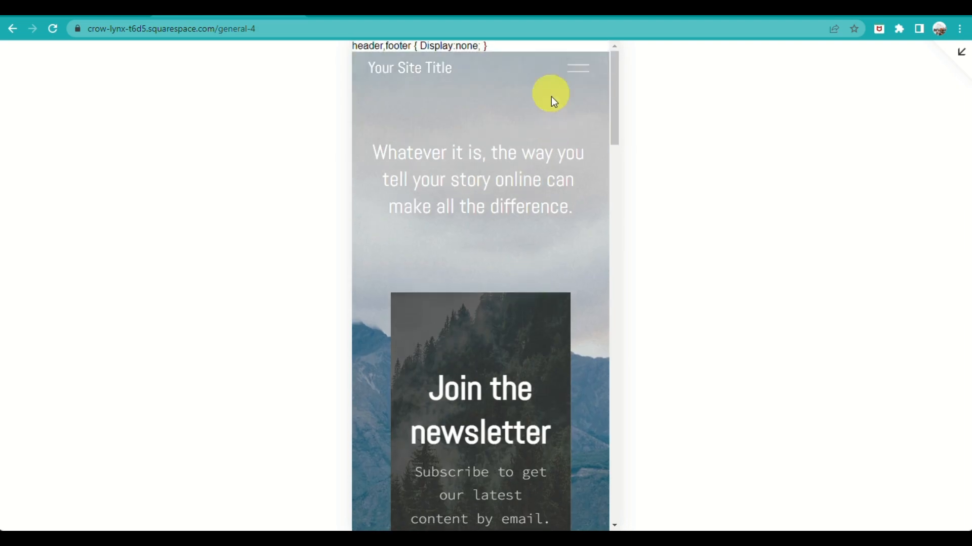
Open the Work page from the mobile site menu, review its gallery and leave the full-screen preview
left_click(572, 74)
left_click(475, 218)
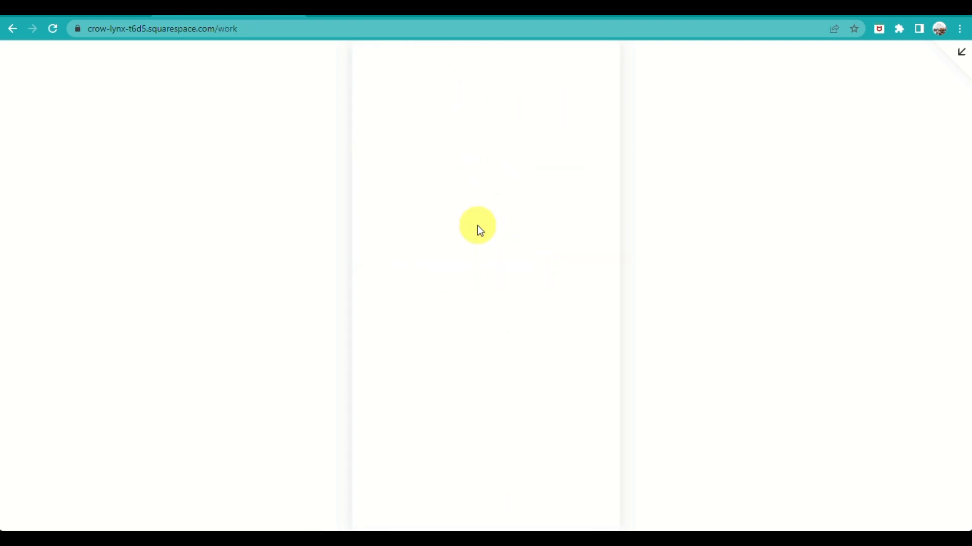
scroll(499, 326, "down", 10)
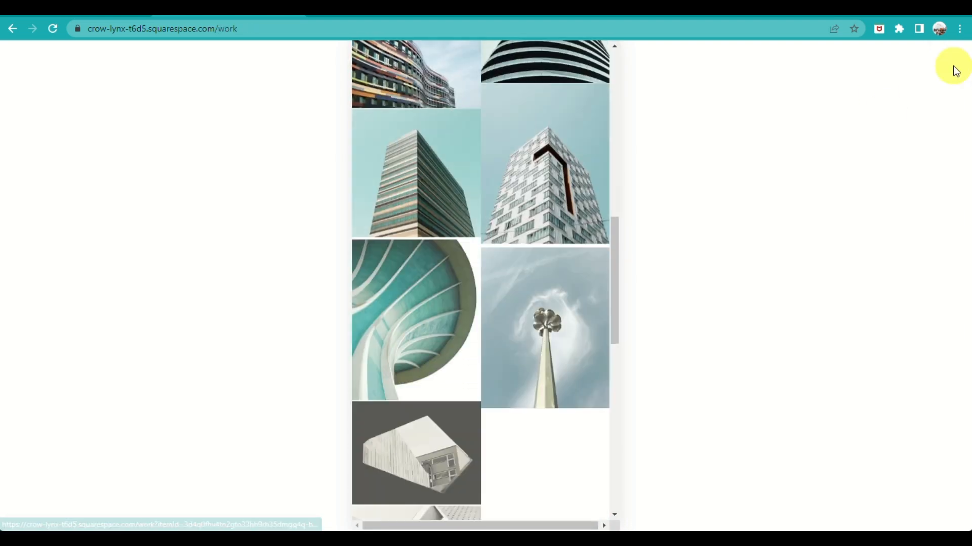
left_click(955, 53)
Review the Work page and the landing page full-screen in the desktop view and return to the pages overview
left_click(887, 68)
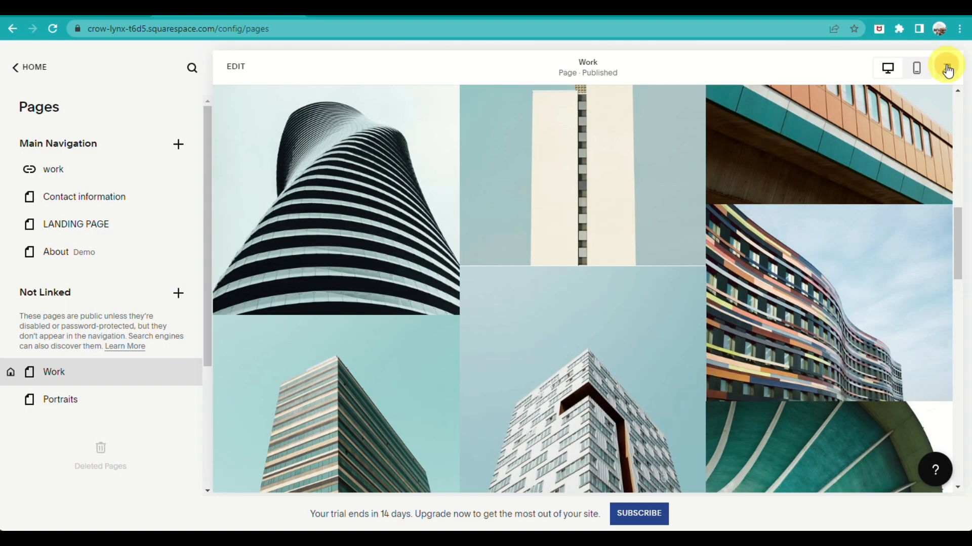
left_click(947, 71)
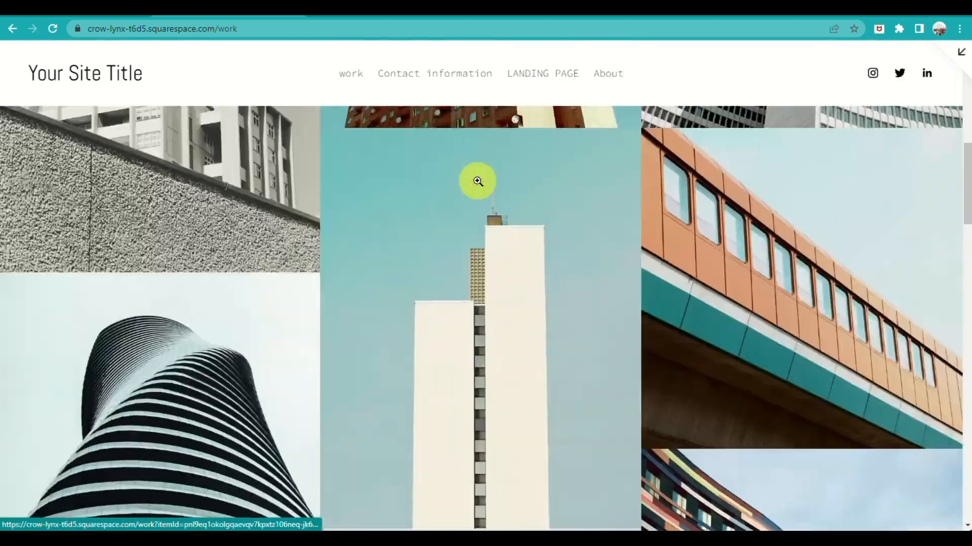
scroll(478, 181, "up", 5)
left_click(551, 77)
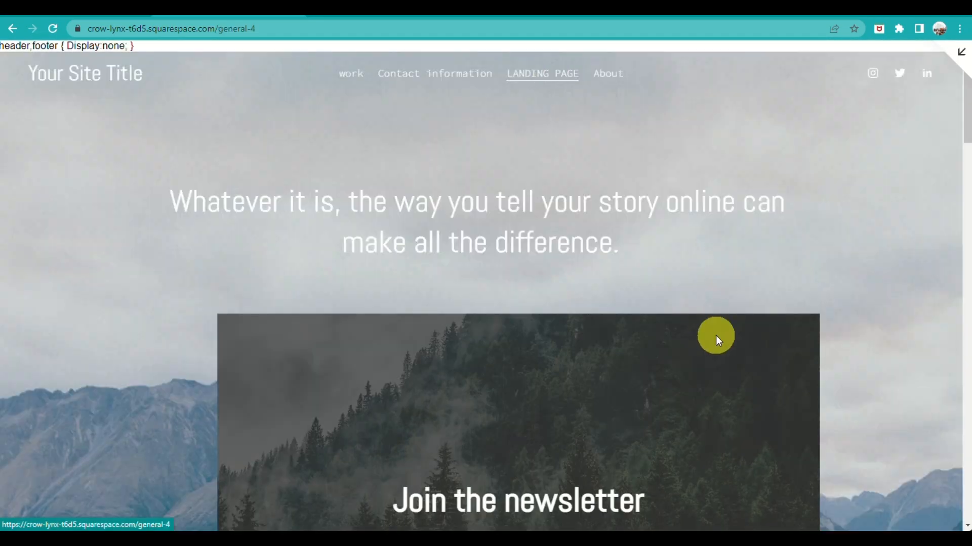
scroll(791, 347, "down", 20)
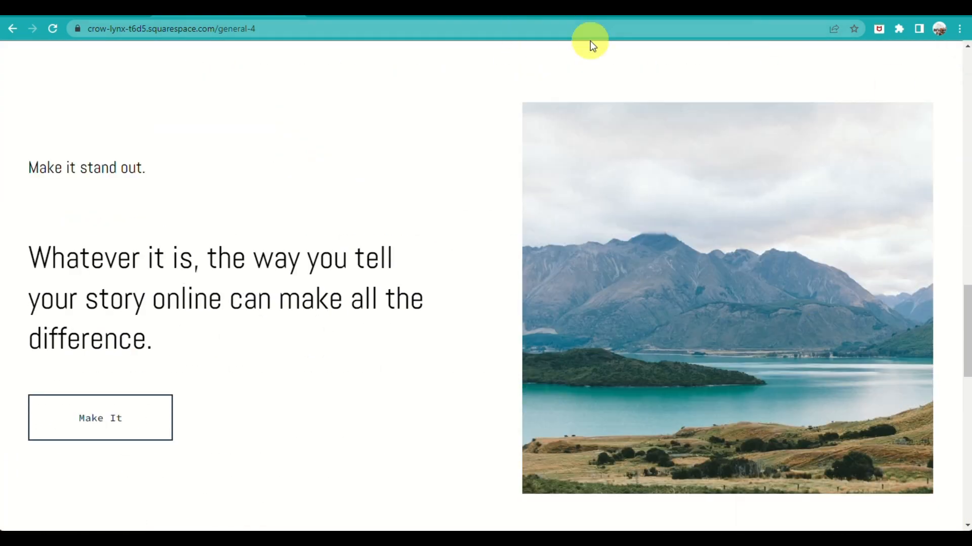
left_click(954, 60)
scroll(782, 384, "up", 1)
scroll(783, 399, "up", 20)
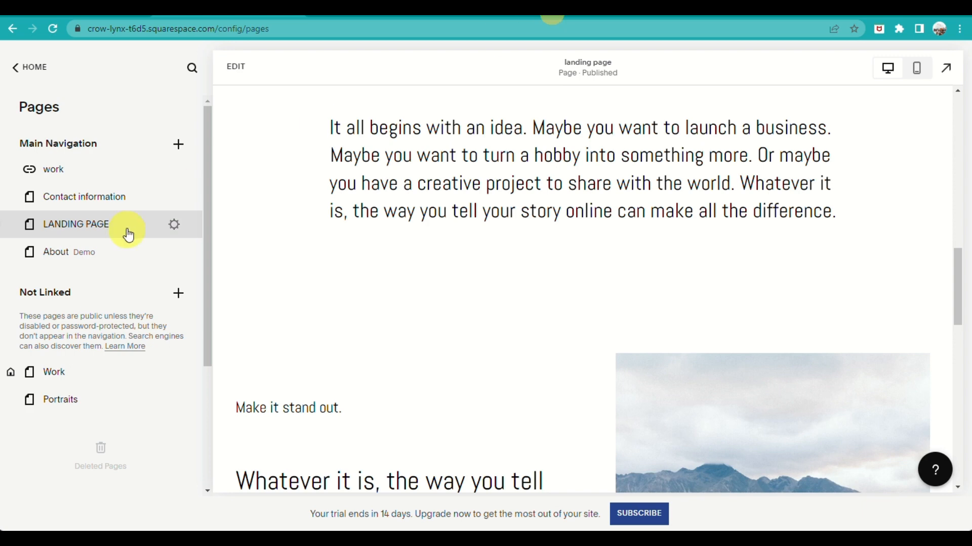
Examine the page types that can be added to the main navigation, including the available blog layouts
left_click(180, 148)
scroll(275, 306, "down", 2)
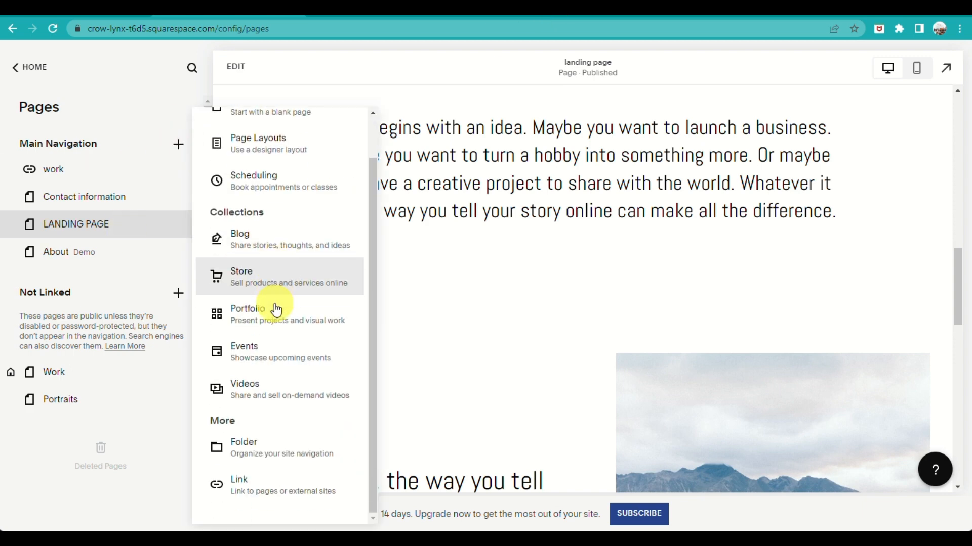
left_click(340, 236)
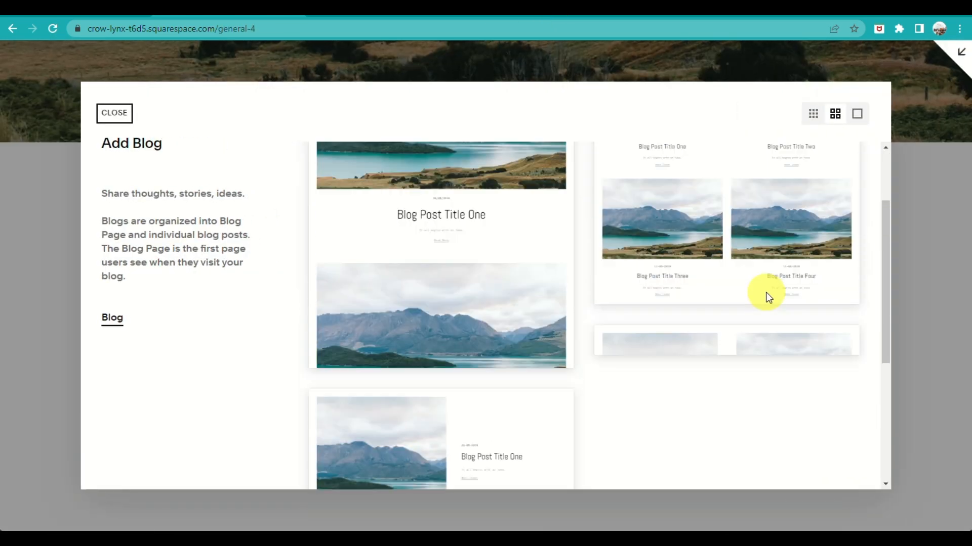
scroll(769, 299, "down", 5)
scroll(772, 299, "up", 5)
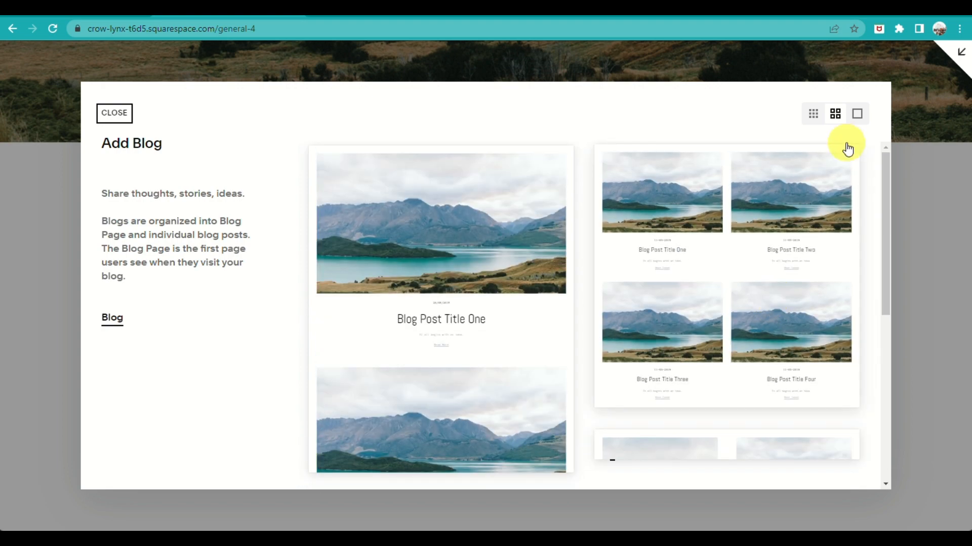
left_click(812, 113)
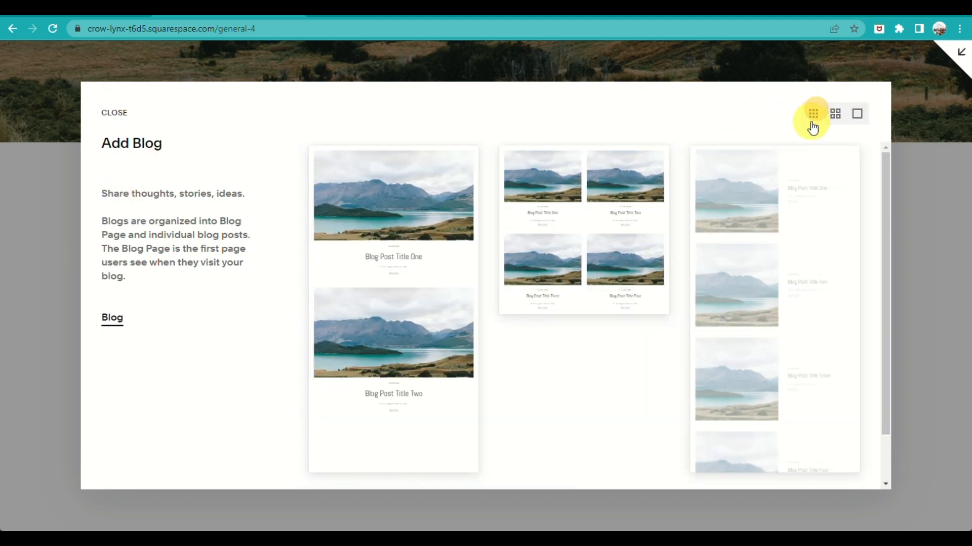
left_click(114, 113)
left_click(178, 144)
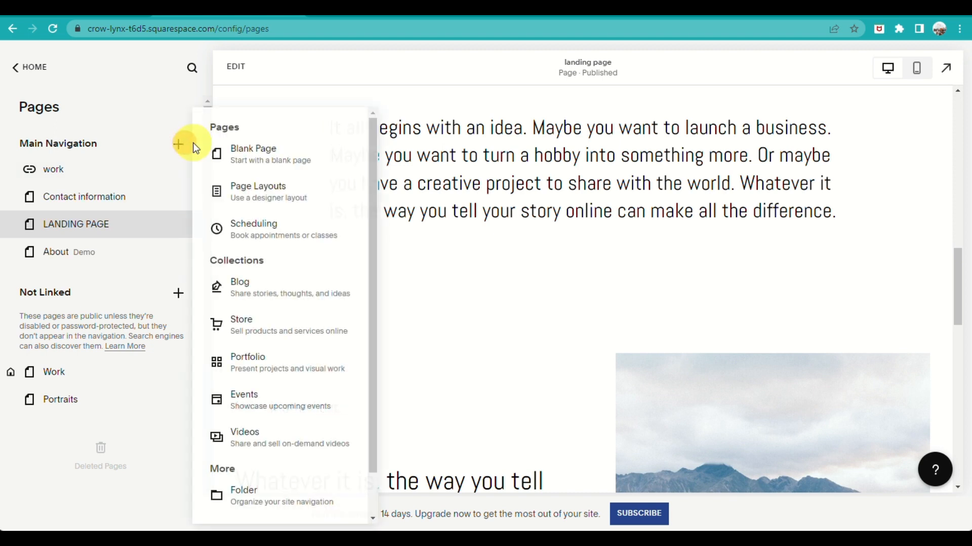
scroll(289, 266, "down", 2)
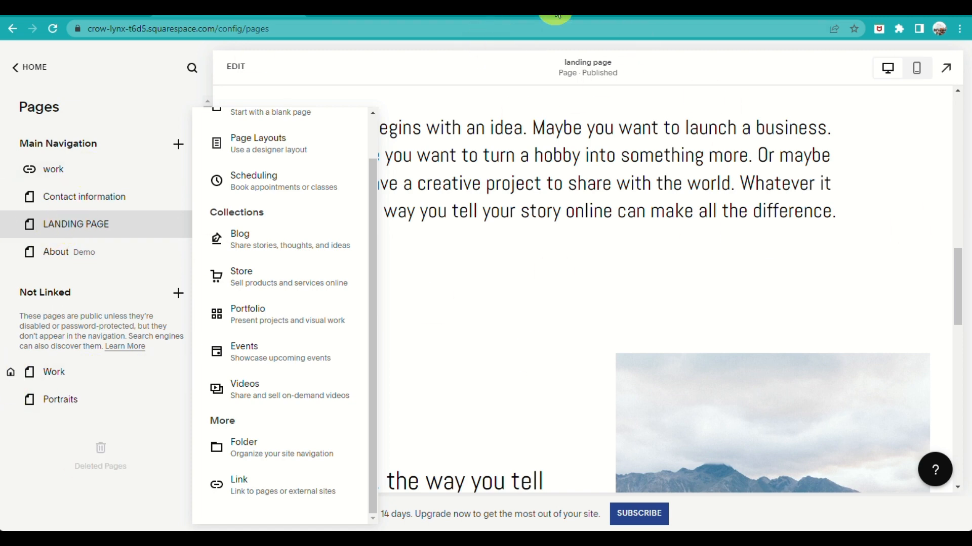
Open the font packs in the site-wide style settings and dismiss the introductory tip
left_click(24, 67)
left_click(43, 177)
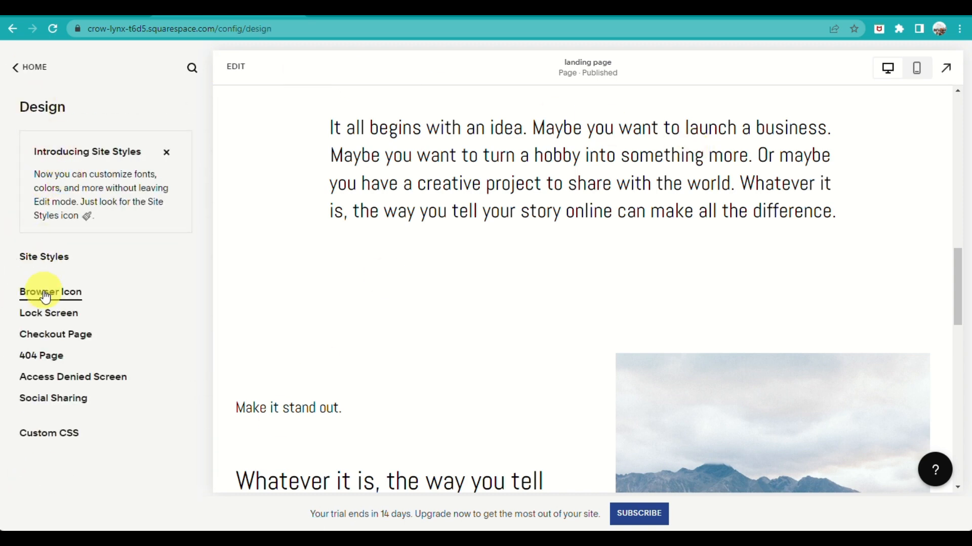
left_click(59, 265)
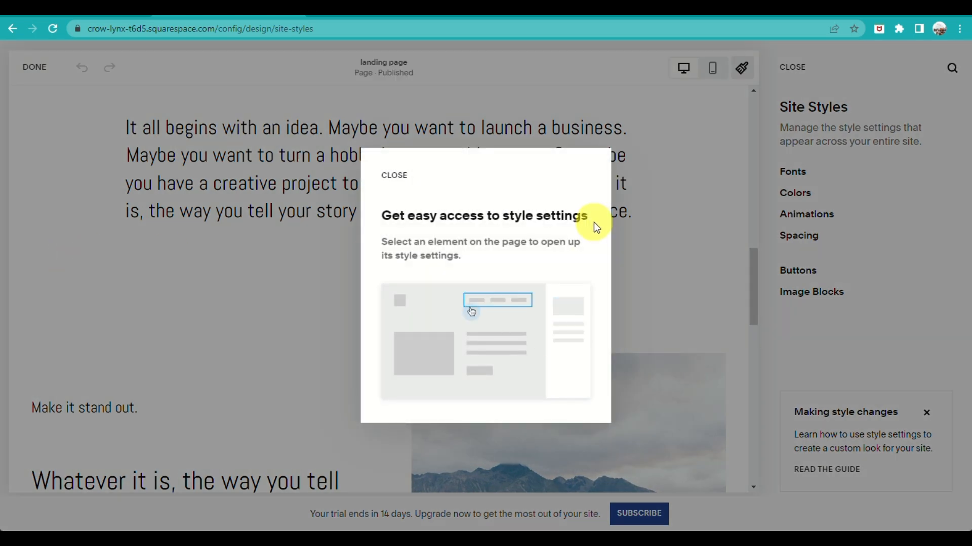
left_click(391, 176)
left_click(791, 172)
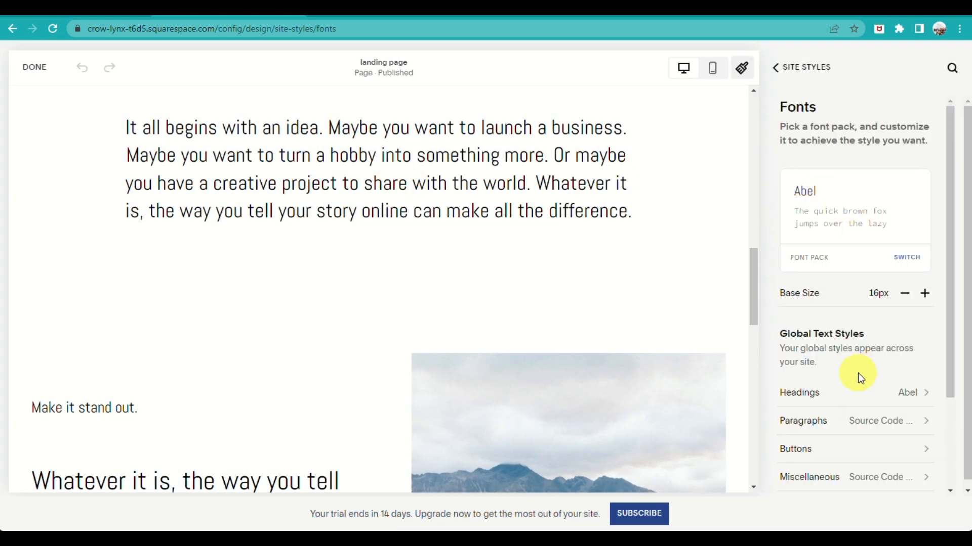
left_click(827, 199)
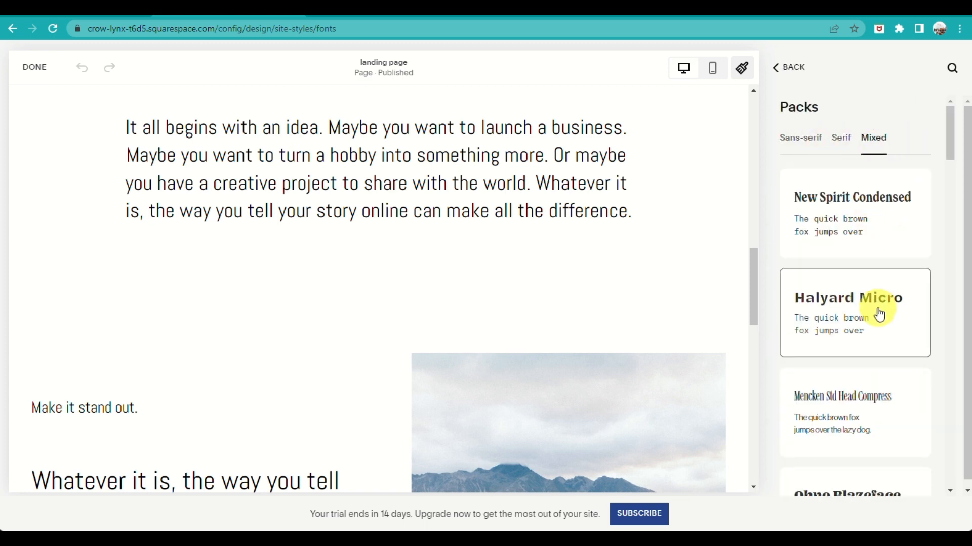
Try the Adonis font pack and the Cormorant Infant font pack on the site
scroll(879, 314, "down", 10)
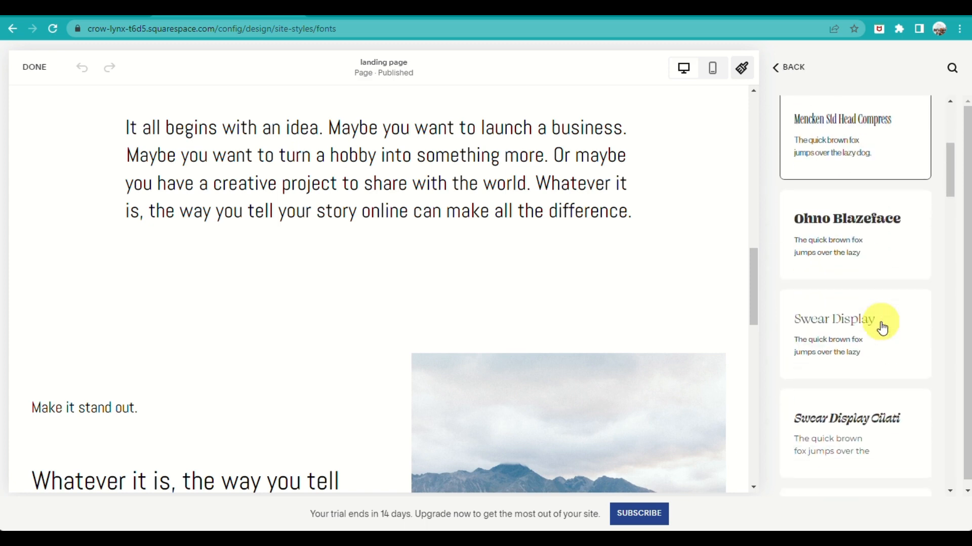
scroll(882, 328, "down", 3)
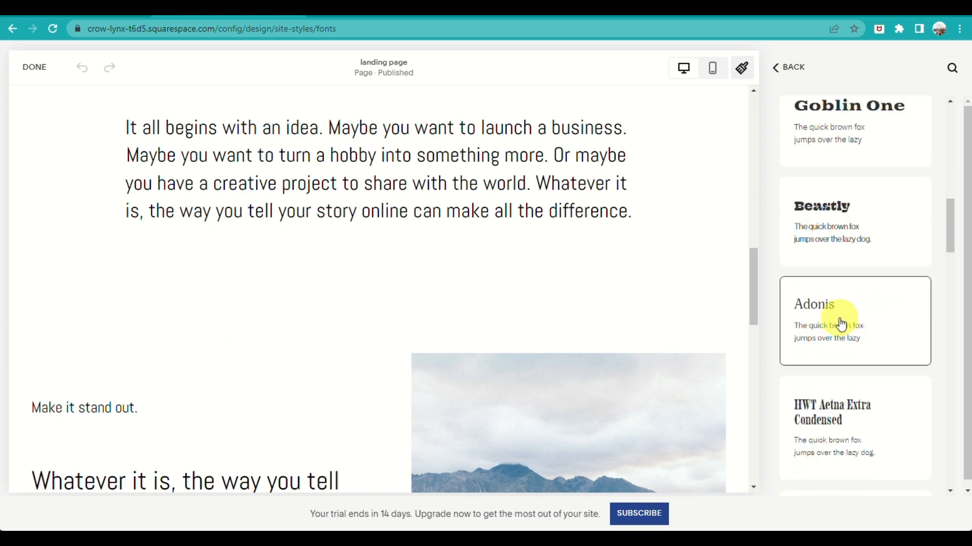
left_click(828, 310)
scroll(860, 364, "down", 5)
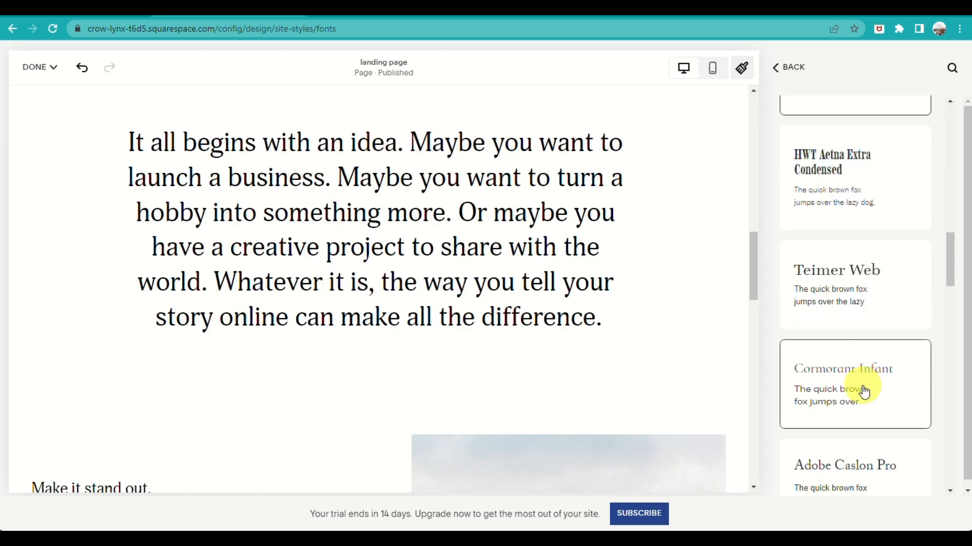
left_click(866, 383)
Apply the ITC Avant Garde Gothic Pro font pack to the site and look over the font settings
scroll(867, 383, "down", 6)
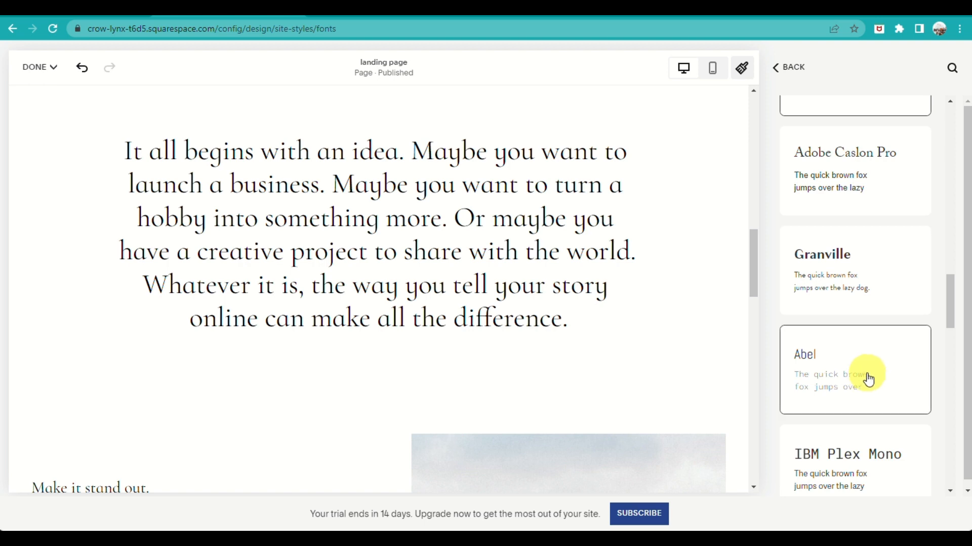
scroll(868, 382, "down", 4)
scroll(880, 404, "down", 7)
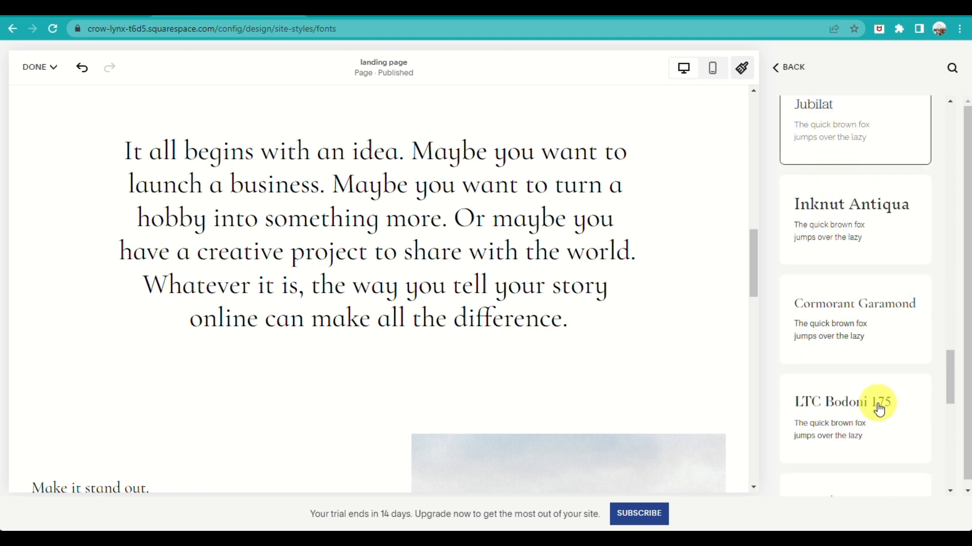
scroll(882, 408, "down", 10)
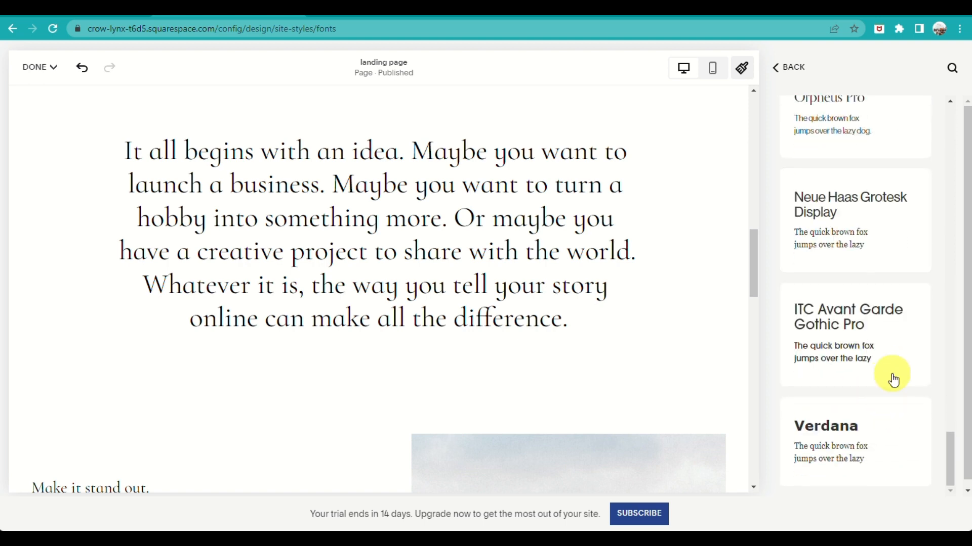
left_click(893, 379)
left_click(779, 67)
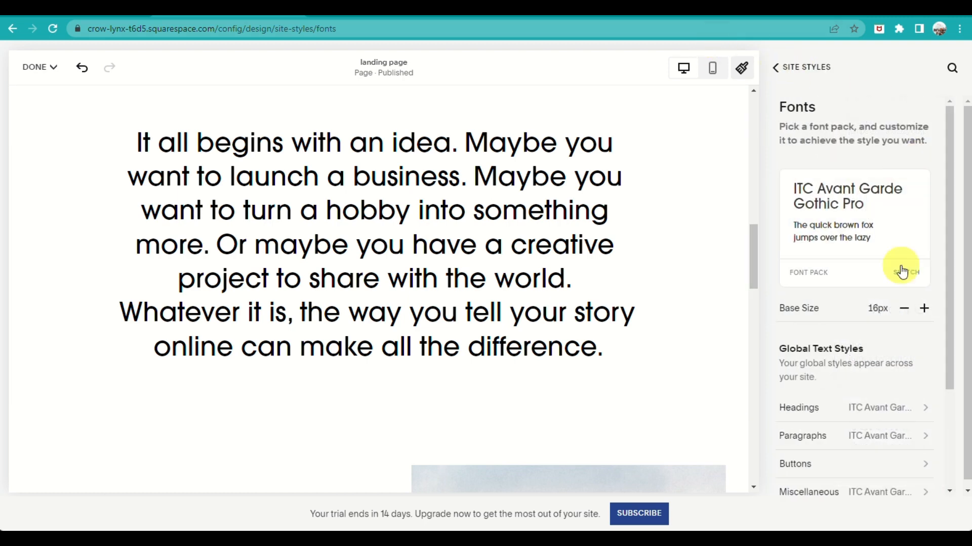
scroll(861, 324, "down", 3)
scroll(831, 367, "up", 3)
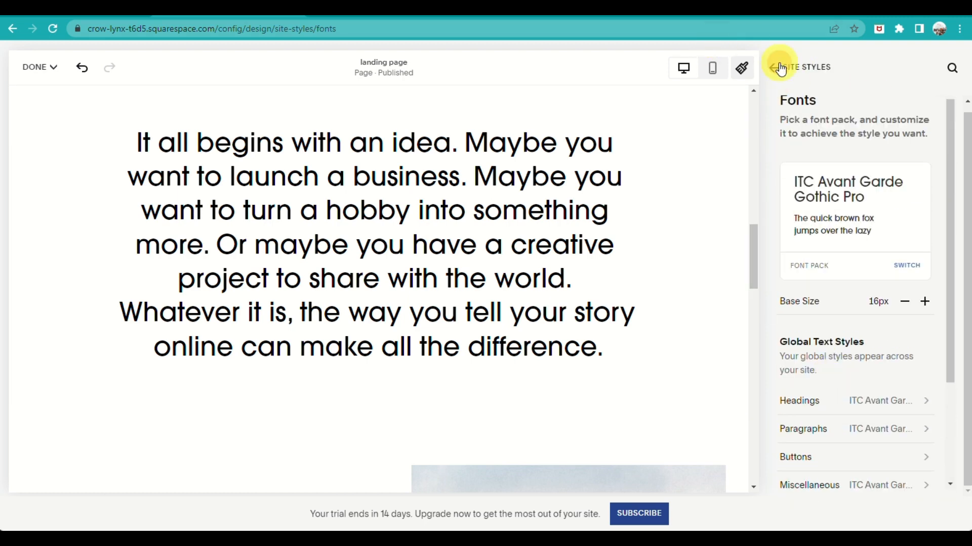
Open the site's color palette for editing in the site styles
left_click(780, 67)
left_click(809, 196)
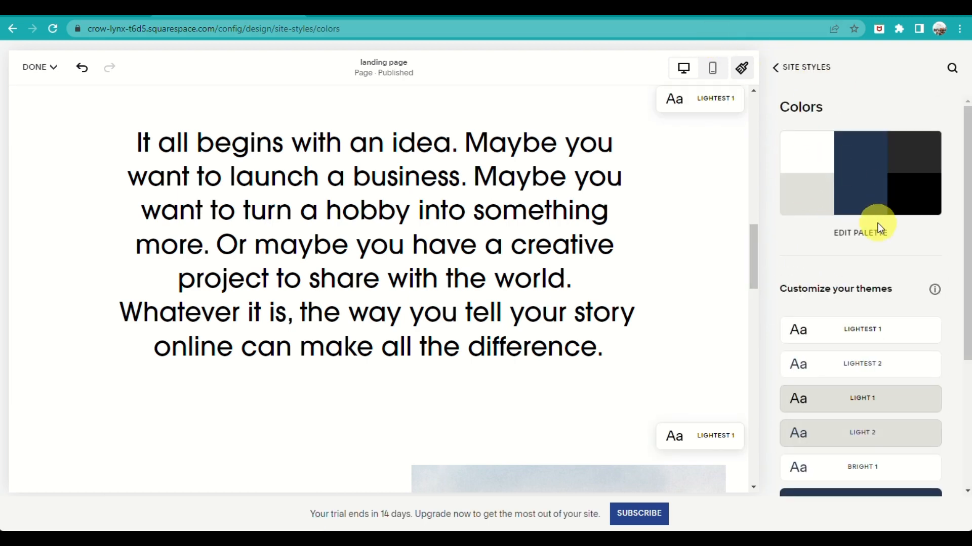
left_click(873, 228)
Try the preset palette of beige, orange and dark green on the site
scroll(890, 274, "down", 5)
scroll(860, 228, "up", 2)
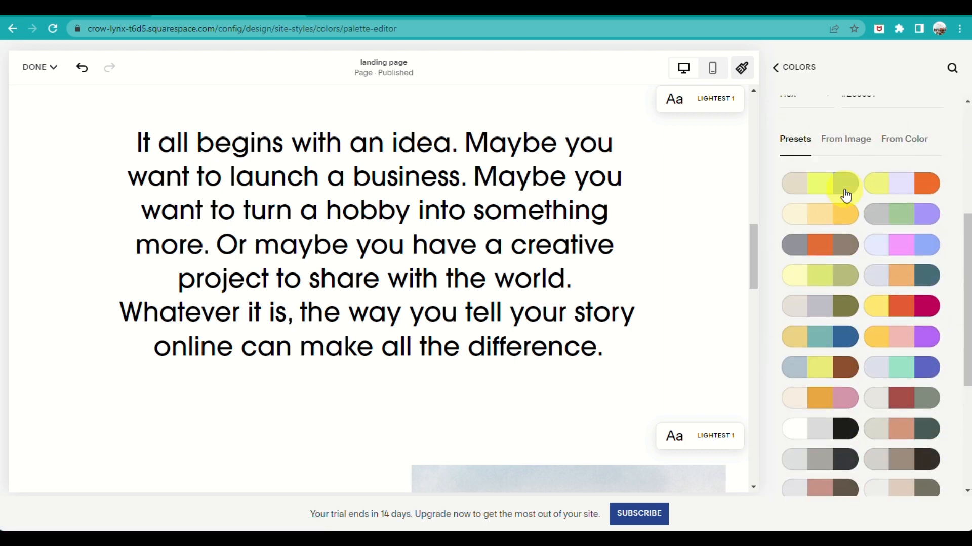
scroll(850, 349, "down", 2)
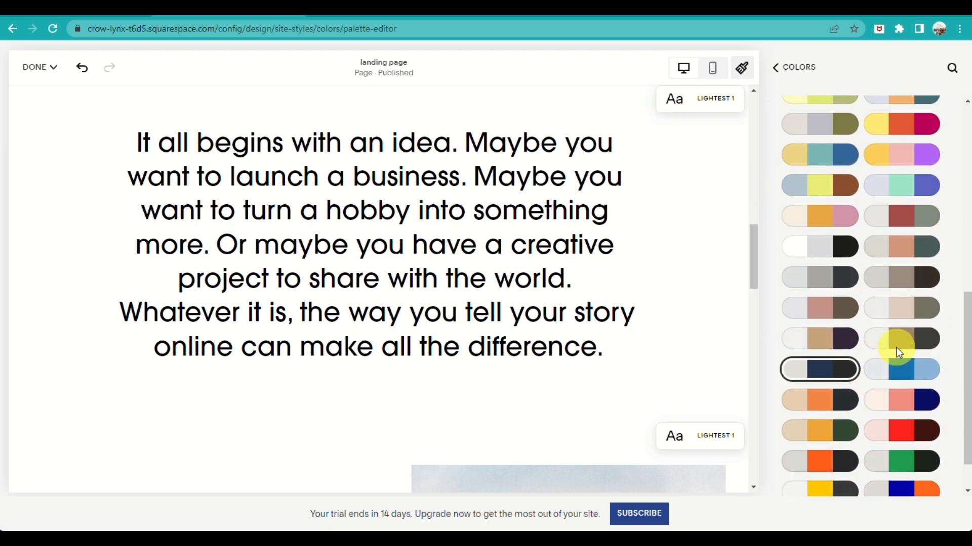
scroll(897, 347, "down", 1)
left_click(821, 388)
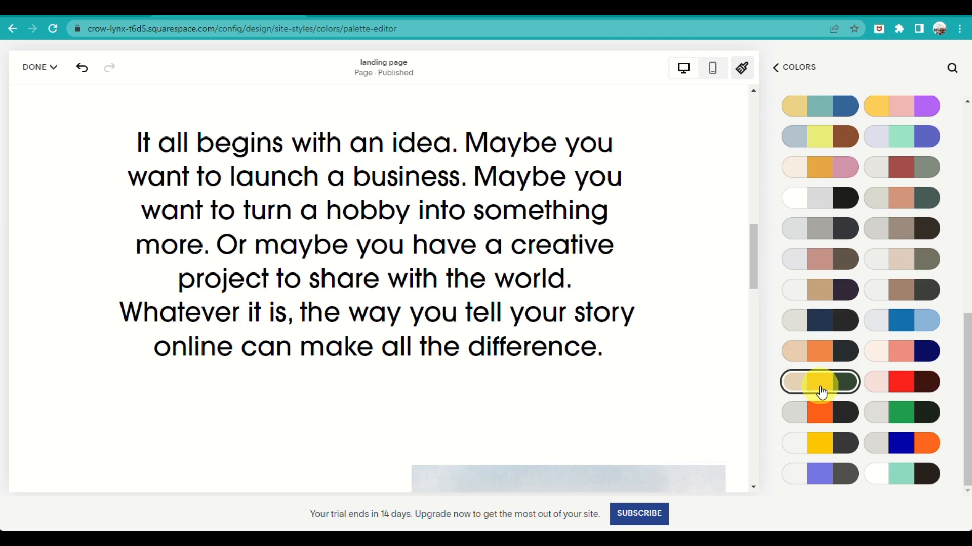
Apply the preset palette of off-white, brown and dark gray, and look over the color themes
scroll(823, 390, "up", 5)
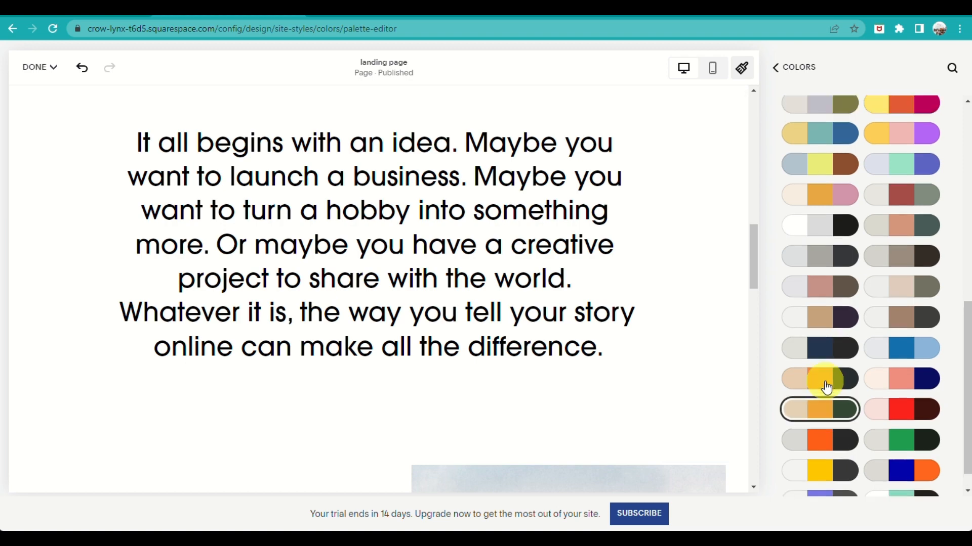
scroll(856, 376, "down", 5)
scroll(499, 404, "up", 10)
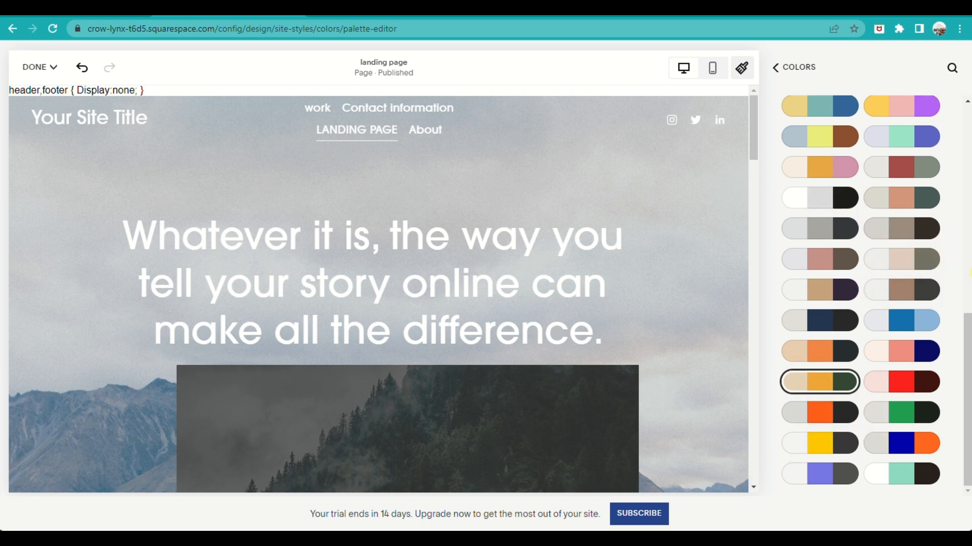
left_click(908, 297)
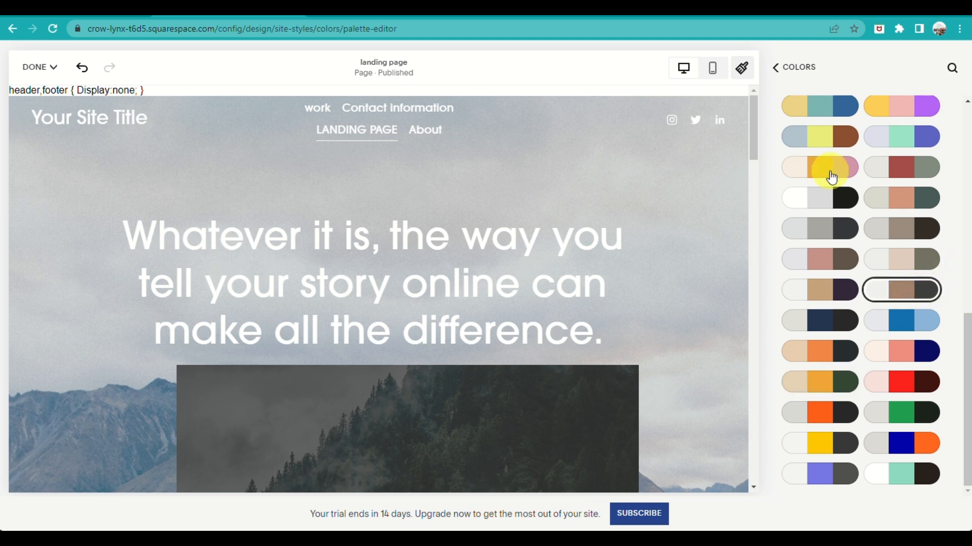
left_click(775, 69)
scroll(918, 245, "down", 5)
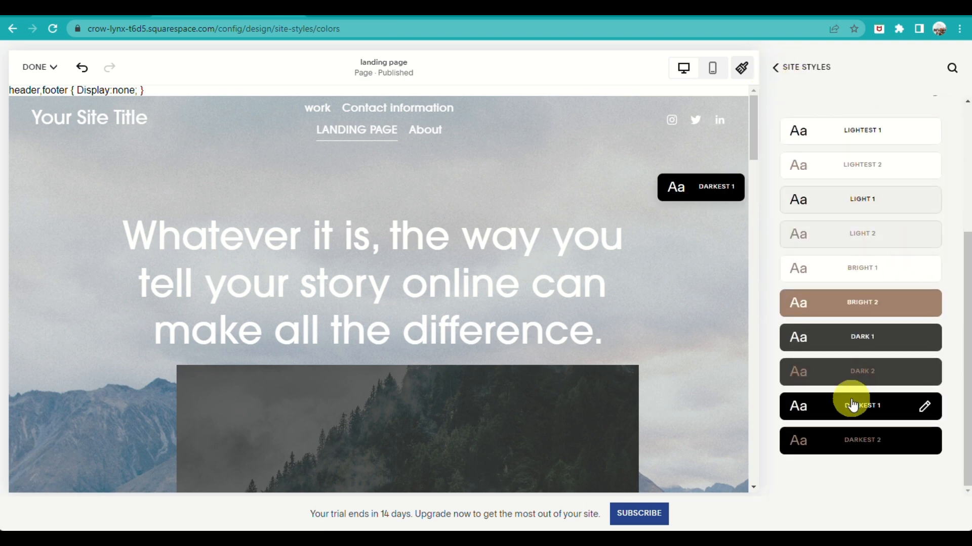
scroll(863, 278, "up", 5)
left_click(784, 69)
Try the Fade animation on the site elements, and set the animation style to Slide
scroll(542, 303, "down", 15)
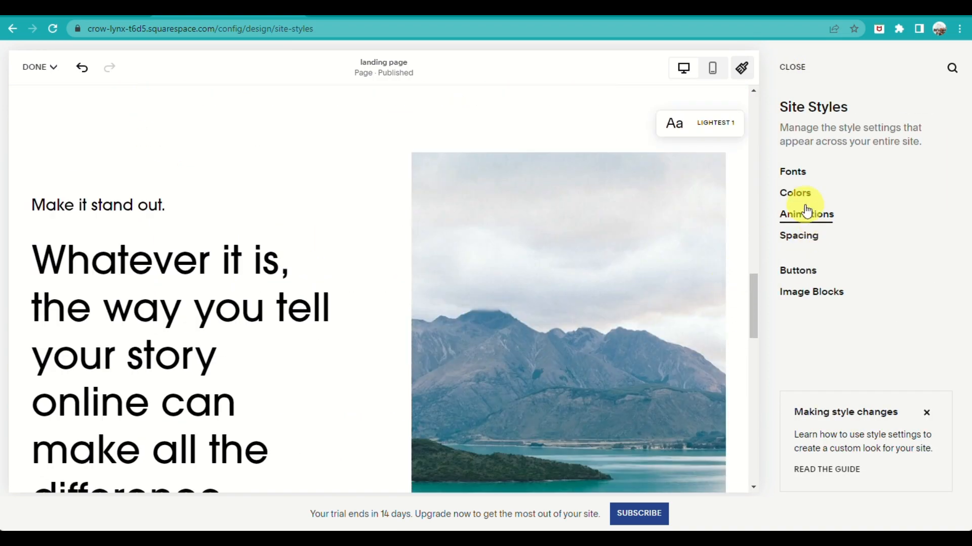
left_click(806, 213)
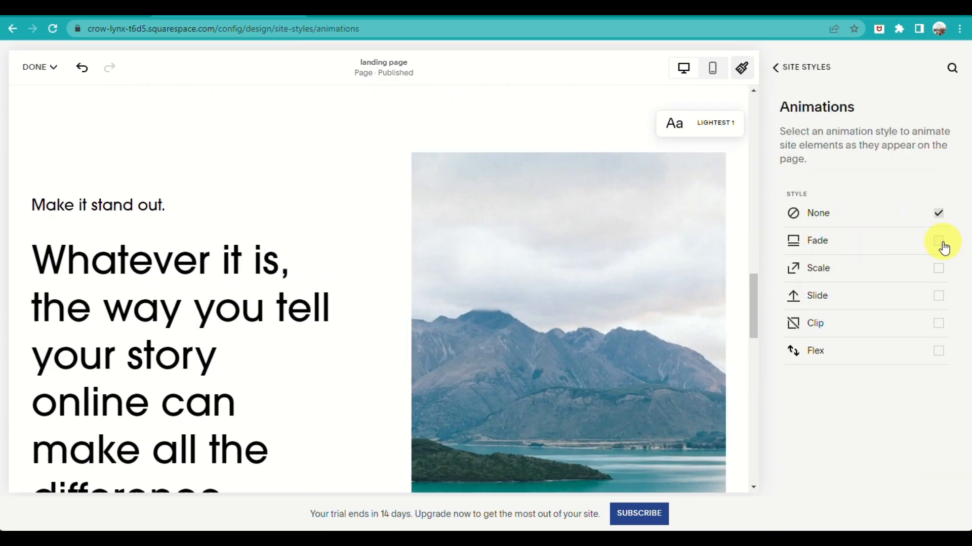
left_click(945, 246)
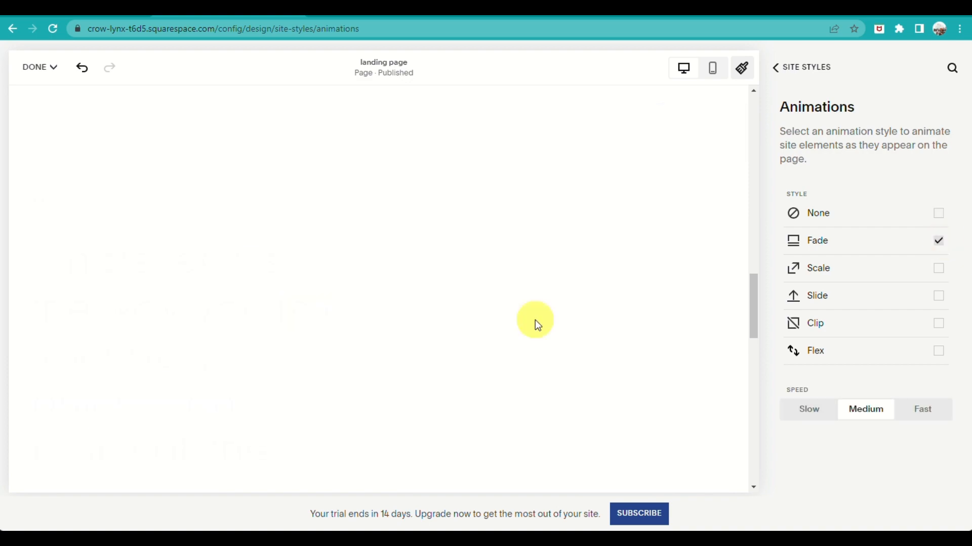
scroll(535, 324, "up", 6)
left_click(889, 301)
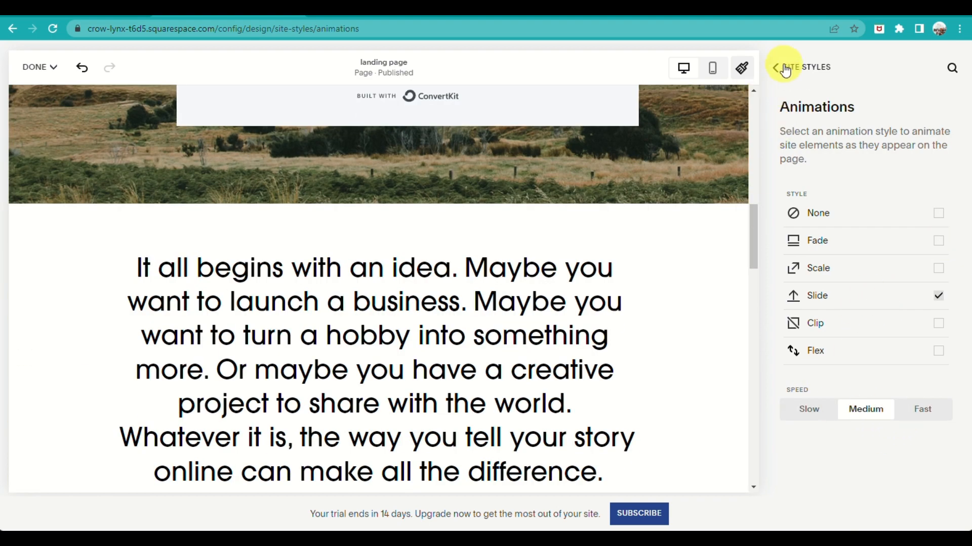
Set the site margin to 2vw in the spacing styles and return to the site styles overview
left_click(784, 70)
left_click(803, 241)
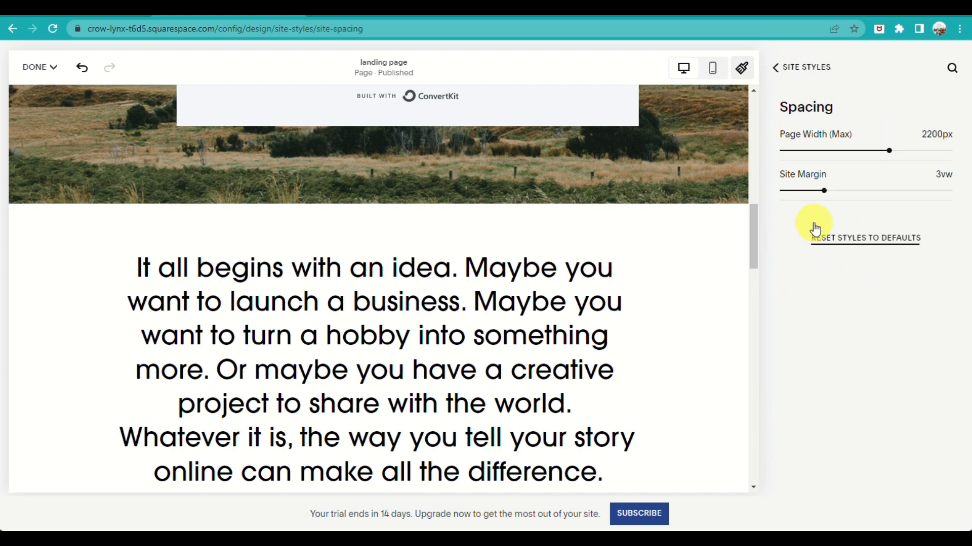
left_click_drag(809, 188, 799, 198)
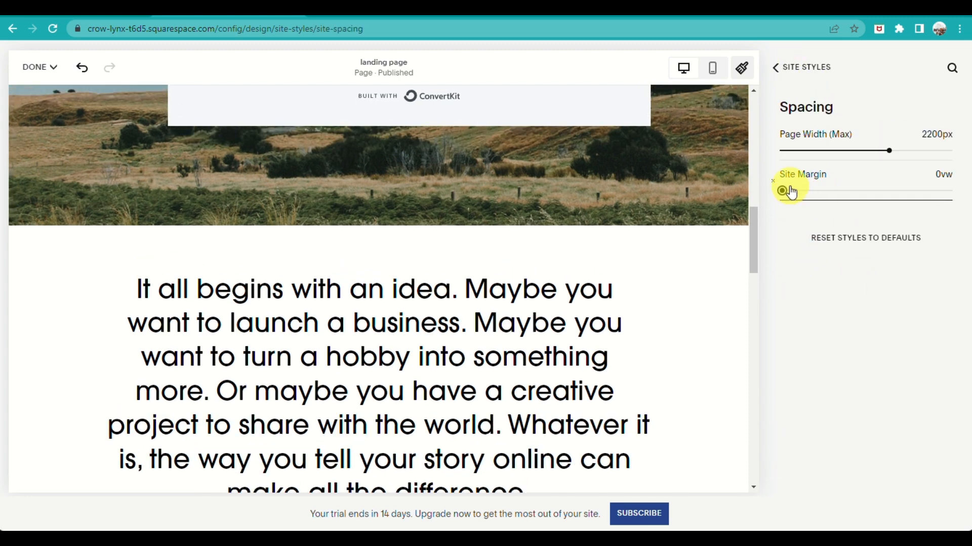
left_click(811, 191)
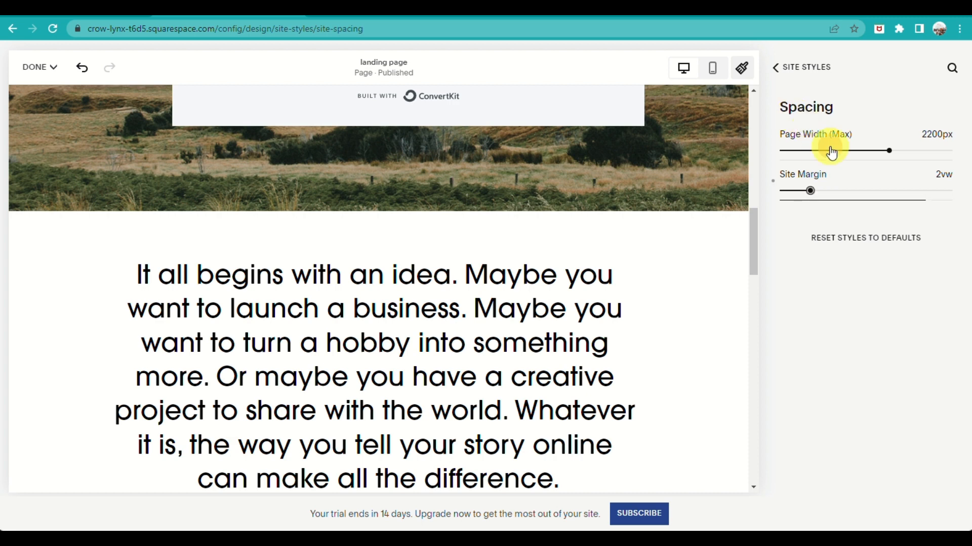
left_click(776, 71)
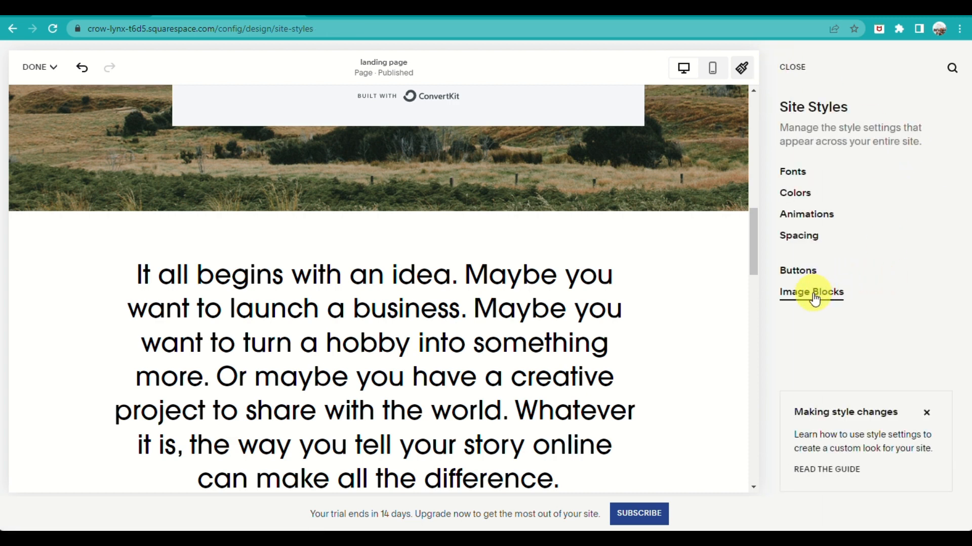
Look over the image block style settings and return to the site styles overview
left_click(814, 296)
scroll(895, 256, "down", 2)
left_click(771, 67)
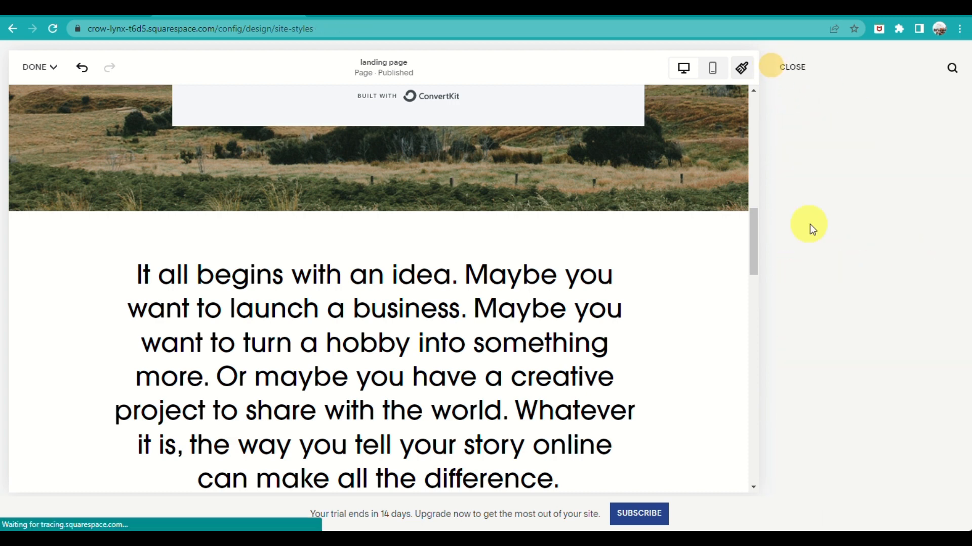
Close the site styles, save the landing page changes and review the saved page
left_click(794, 68)
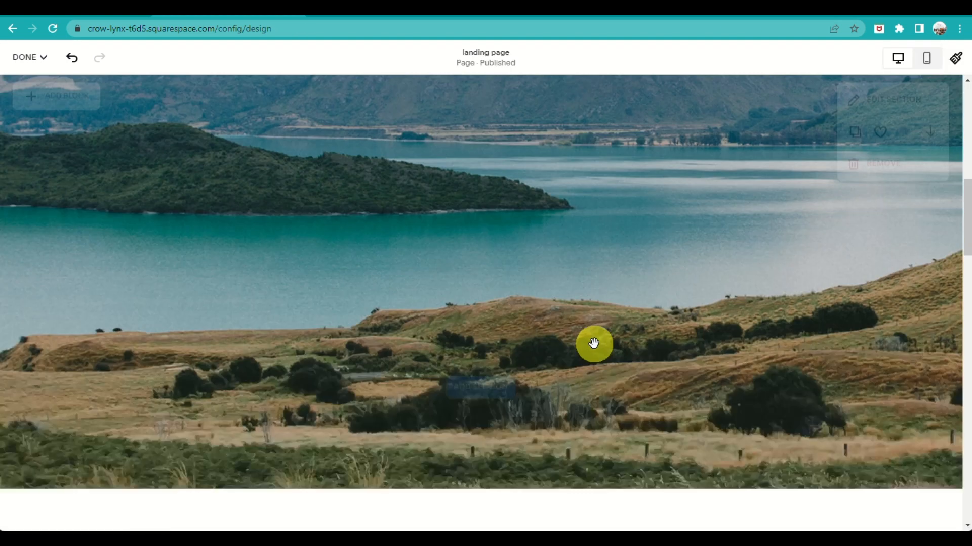
scroll(228, 359, "down", 10)
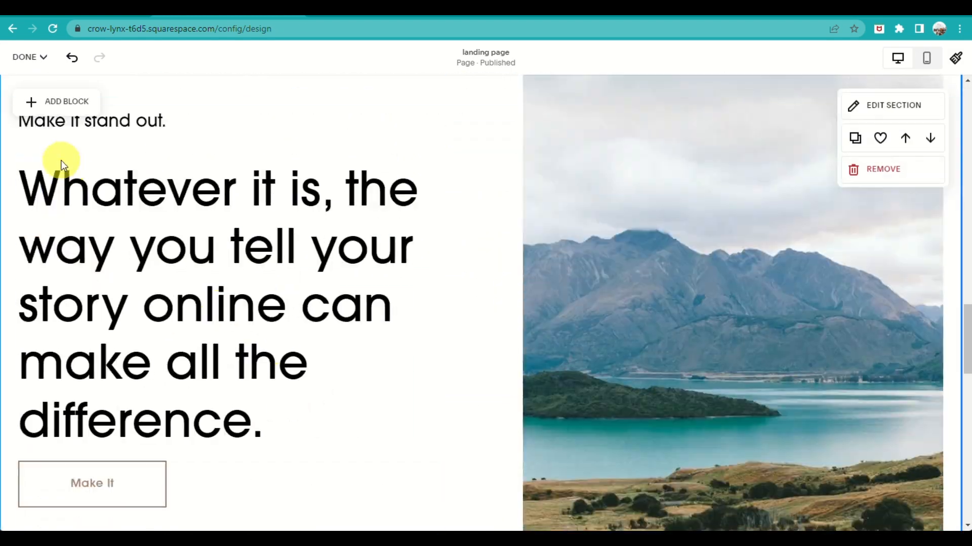
left_click(28, 57)
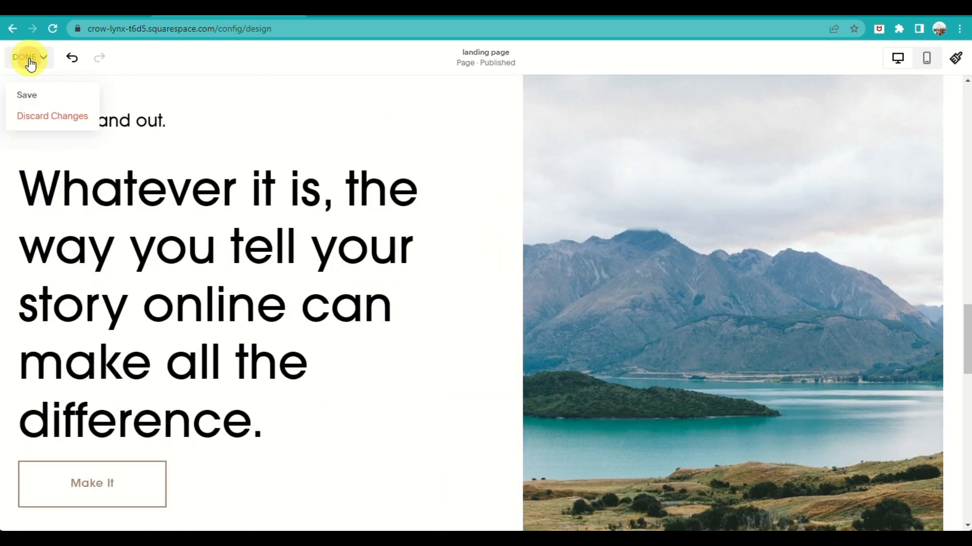
left_click(31, 94)
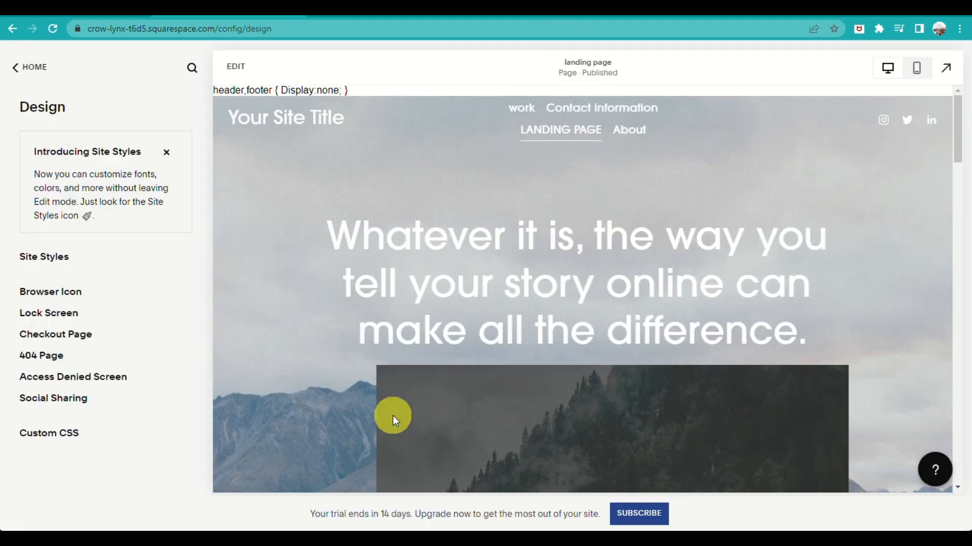
scroll(653, 405, "down", 20)
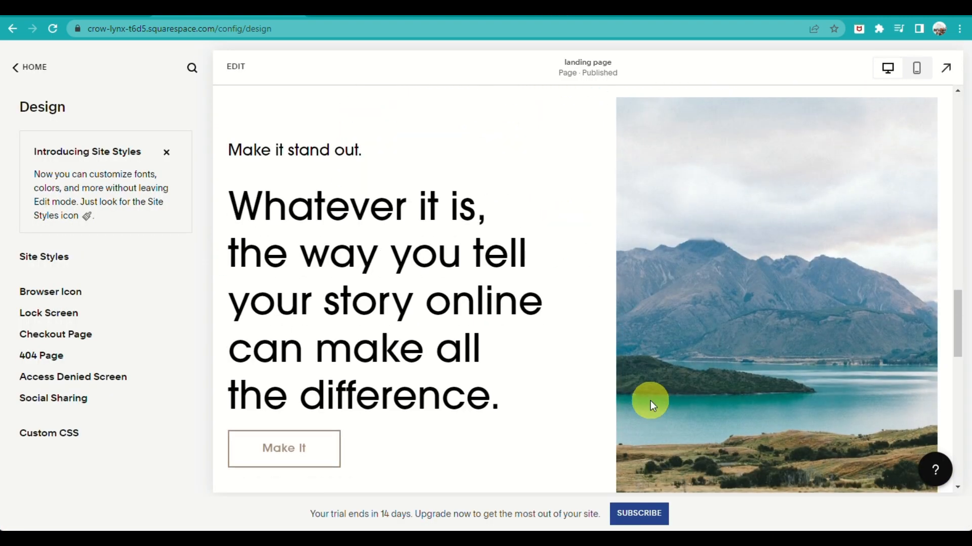
scroll(375, 377, "down", 13)
scroll(452, 352, "up", 5)
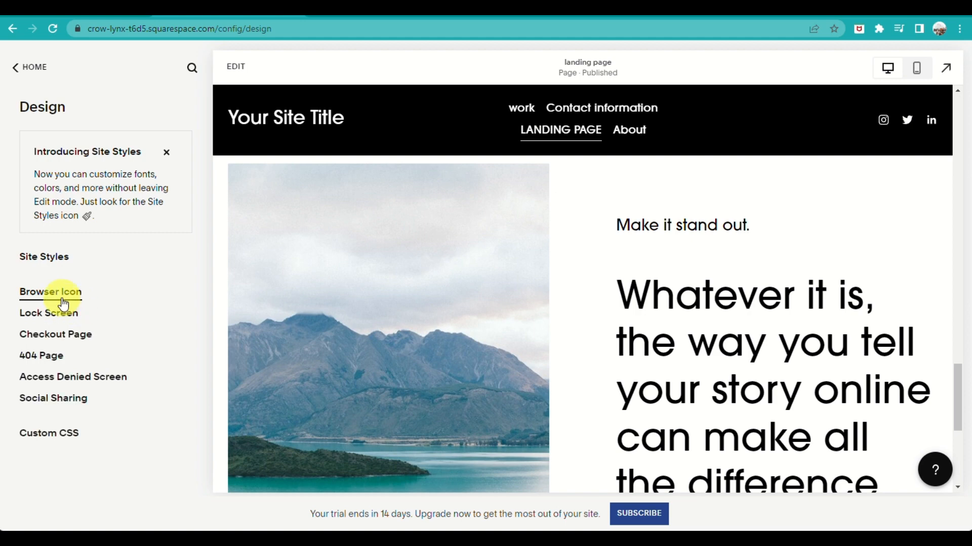
Look over the browser icon settings in the site design options and return to the home menu
left_click(63, 298)
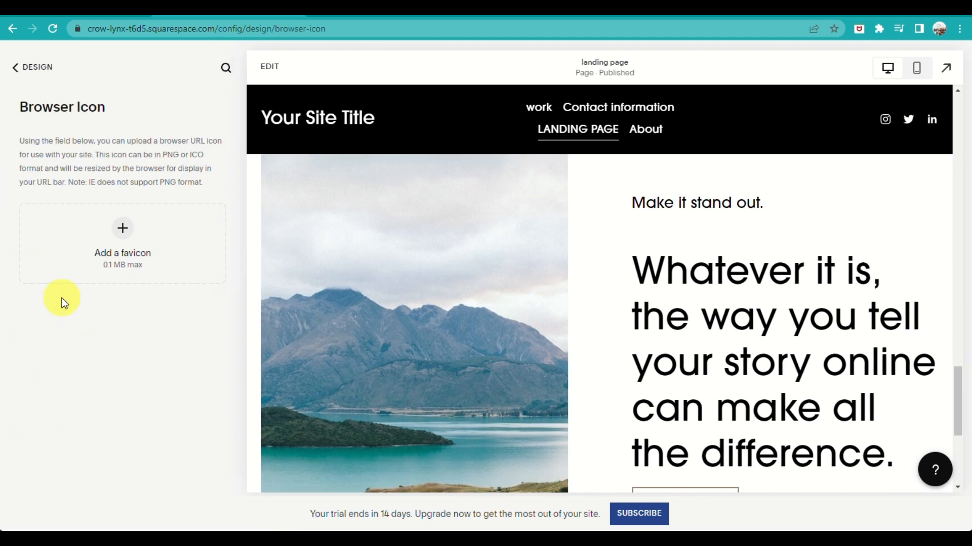
left_click(51, 68)
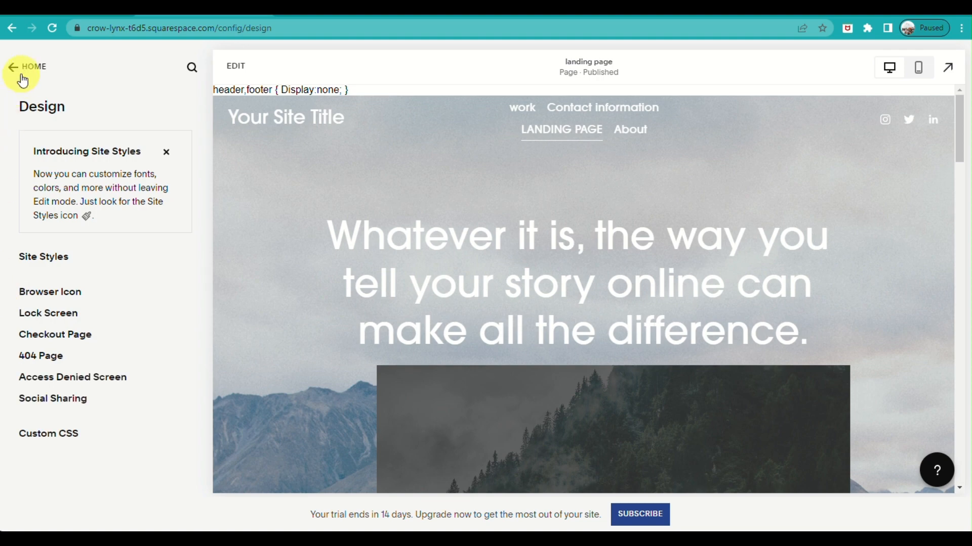
scroll(332, 253, "down", 10)
scroll(390, 261, "up", 10)
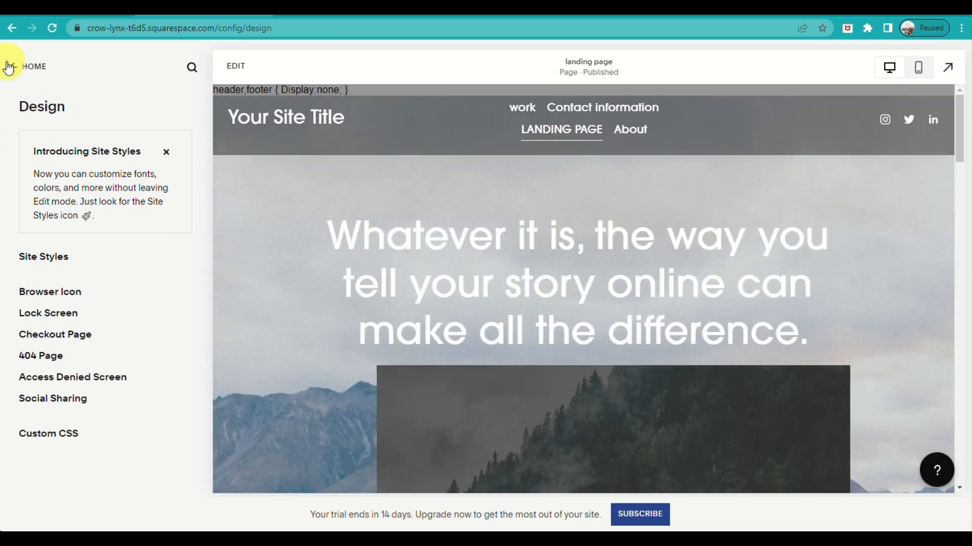
left_click(20, 70)
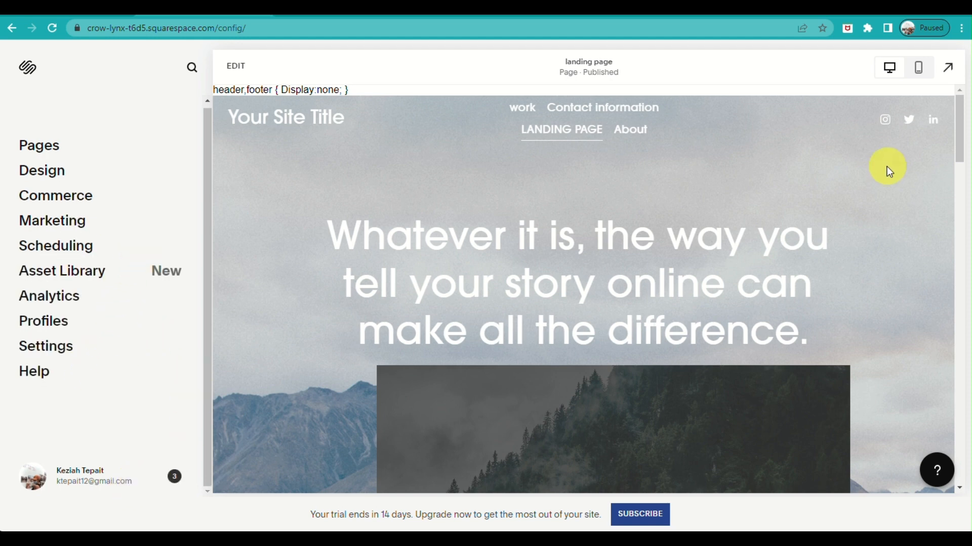
Preview the whole landing page full screen, return to the editor and check the setup assistant's checklist
left_click(947, 71)
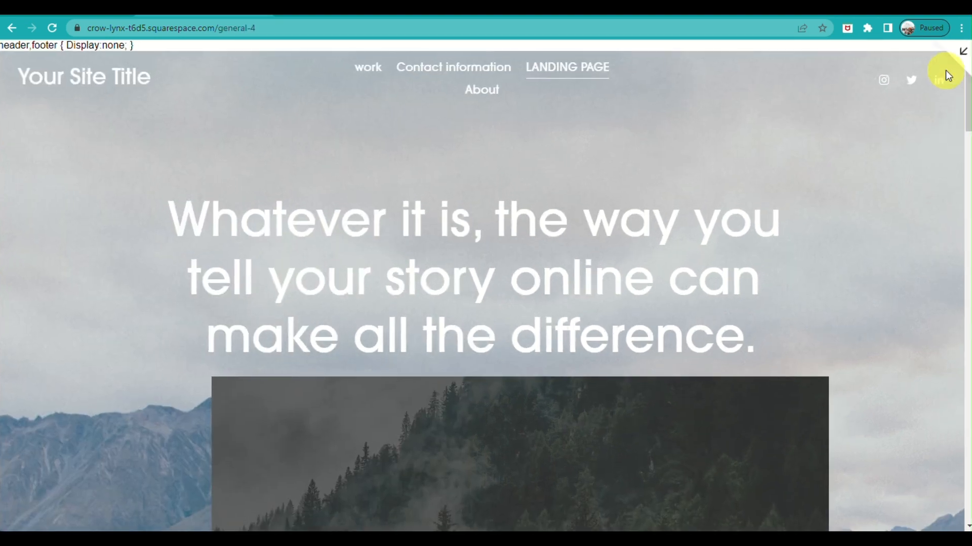
scroll(845, 347, "down", 15)
scroll(852, 338, "down", 10)
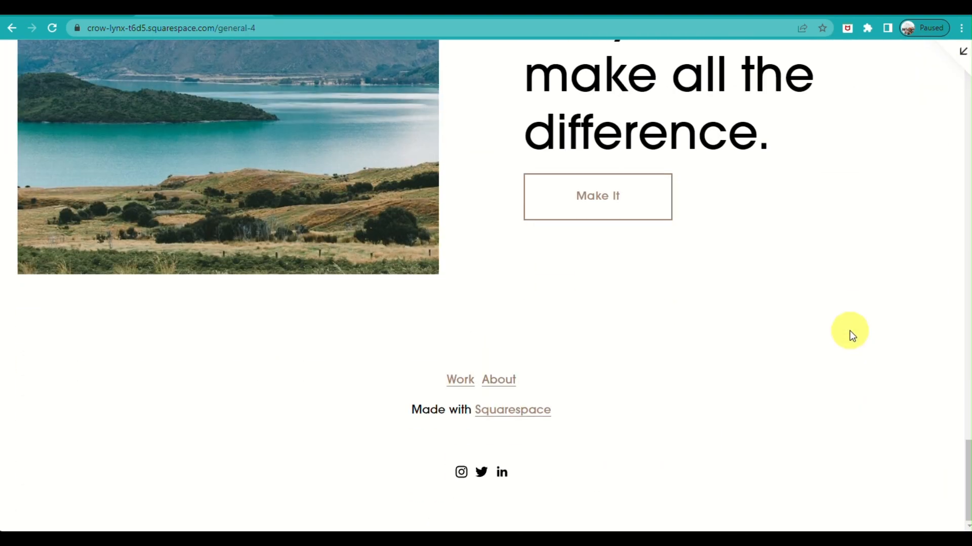
scroll(852, 336, "up", 1)
left_click(963, 51)
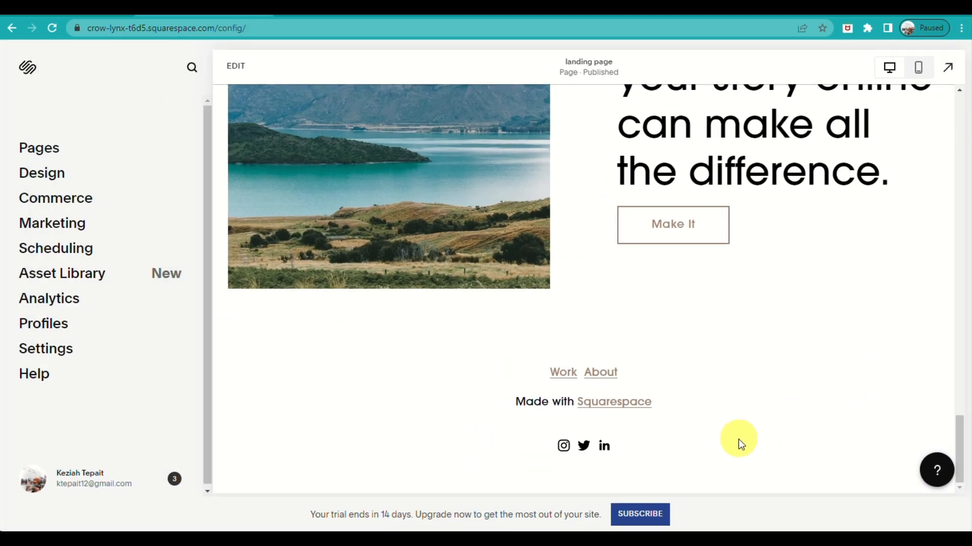
left_click(935, 483)
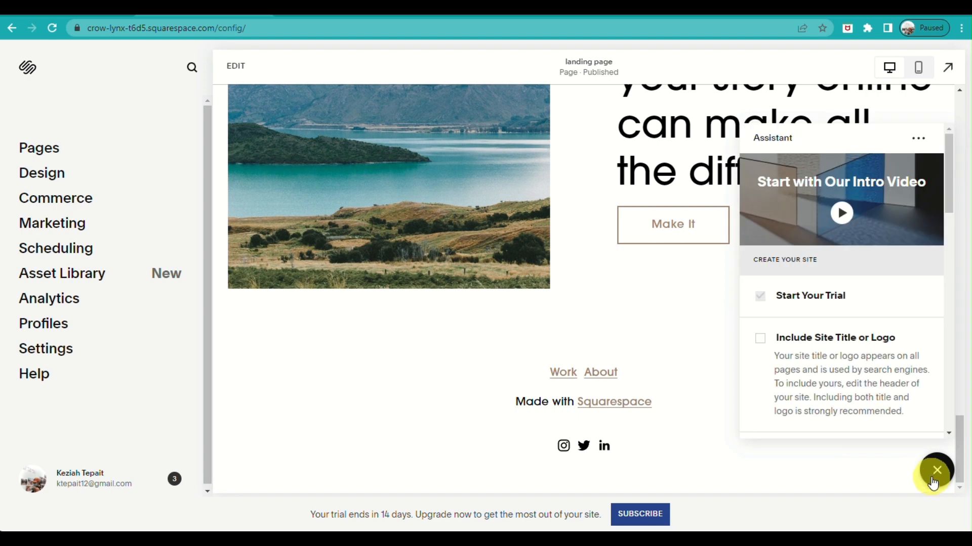
left_click(917, 138)
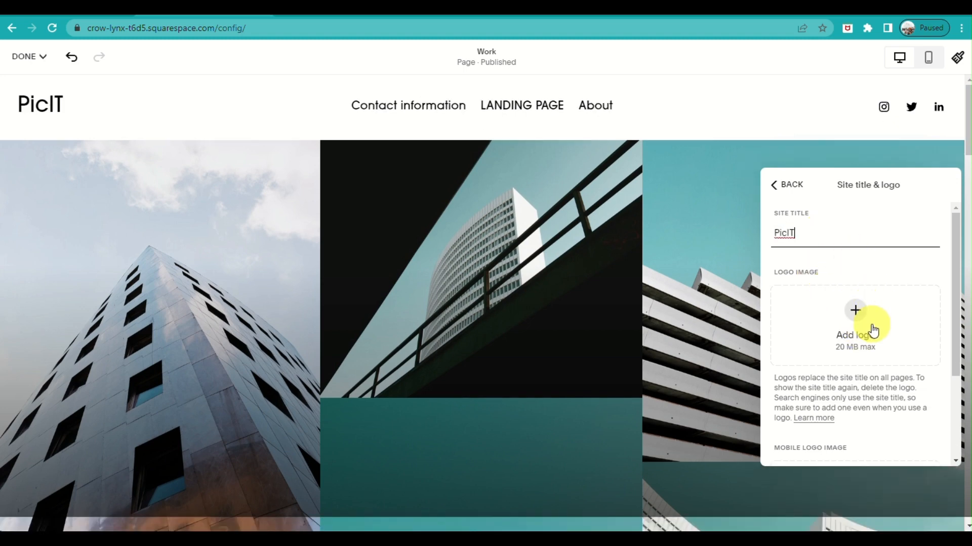
Look over the header's global, desktop and mobile settings on the Work page, then leave the header options
left_click(787, 185)
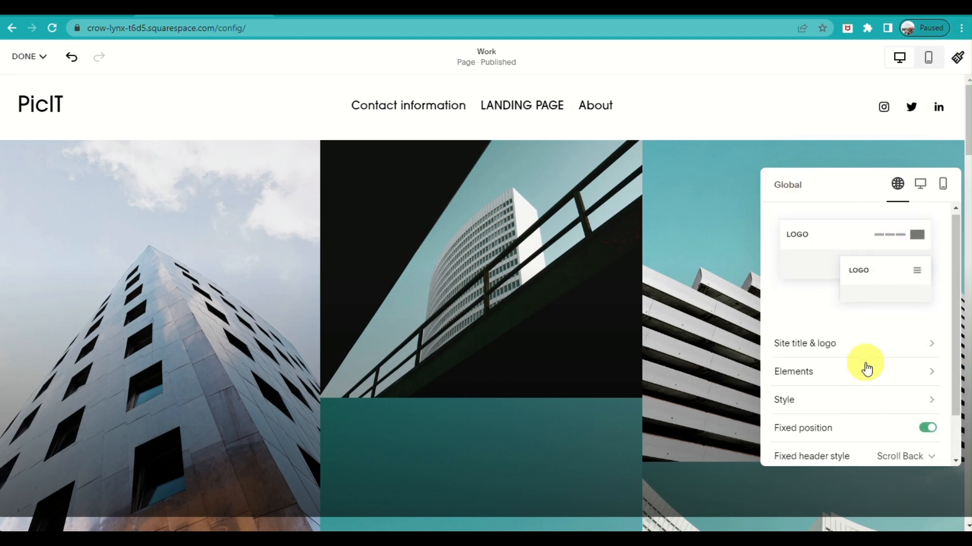
scroll(866, 370, "down", 1)
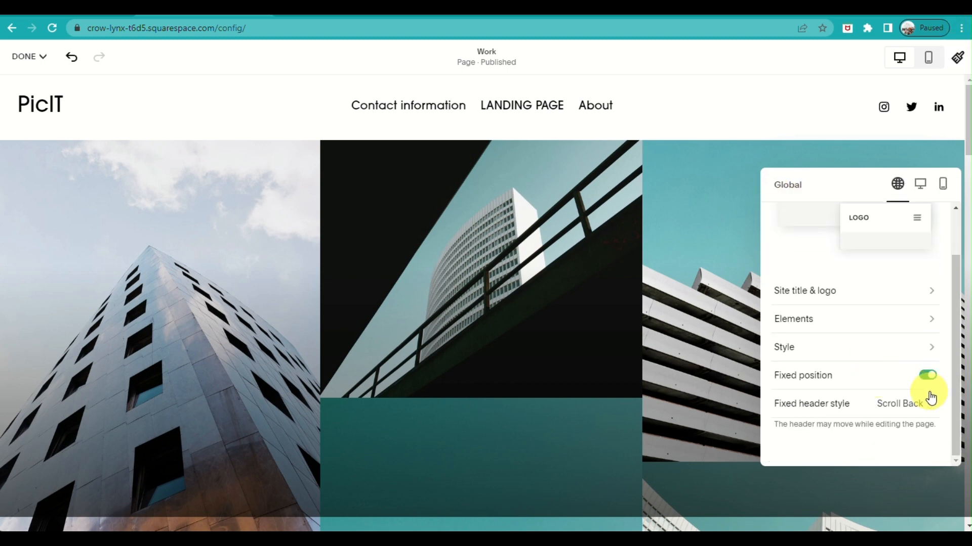
left_click(920, 185)
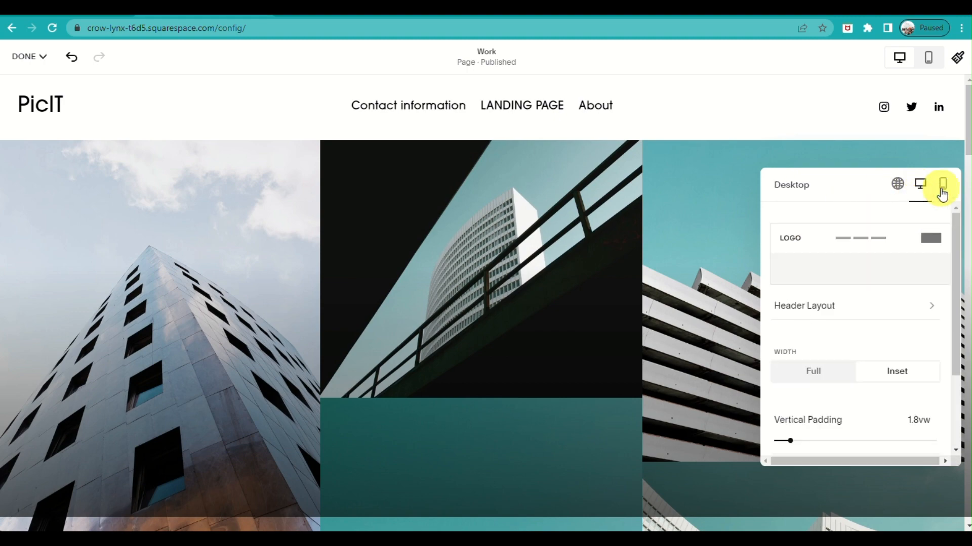
left_click(942, 188)
left_click(848, 126)
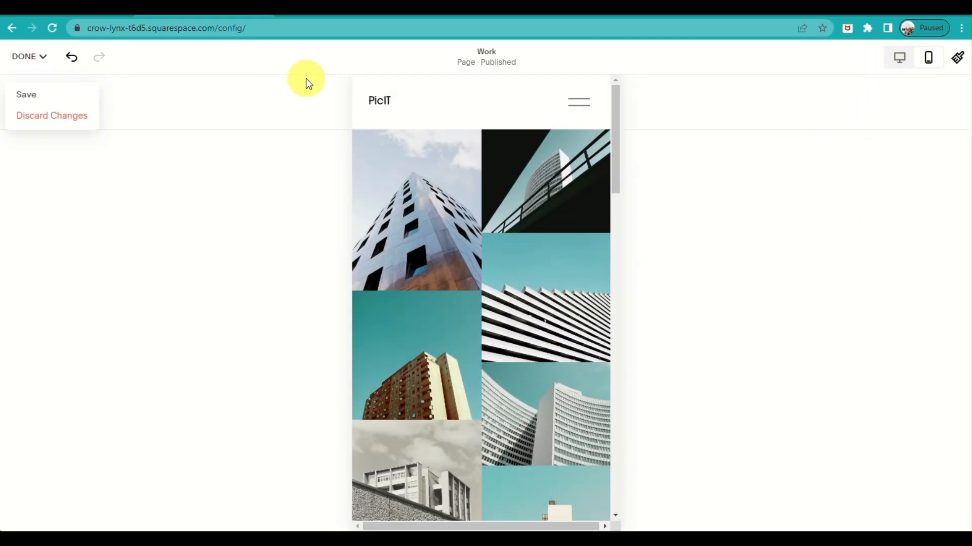
Change the site title in the header to Pic.IT and save the Work page
left_click(446, 103)
left_click(810, 323)
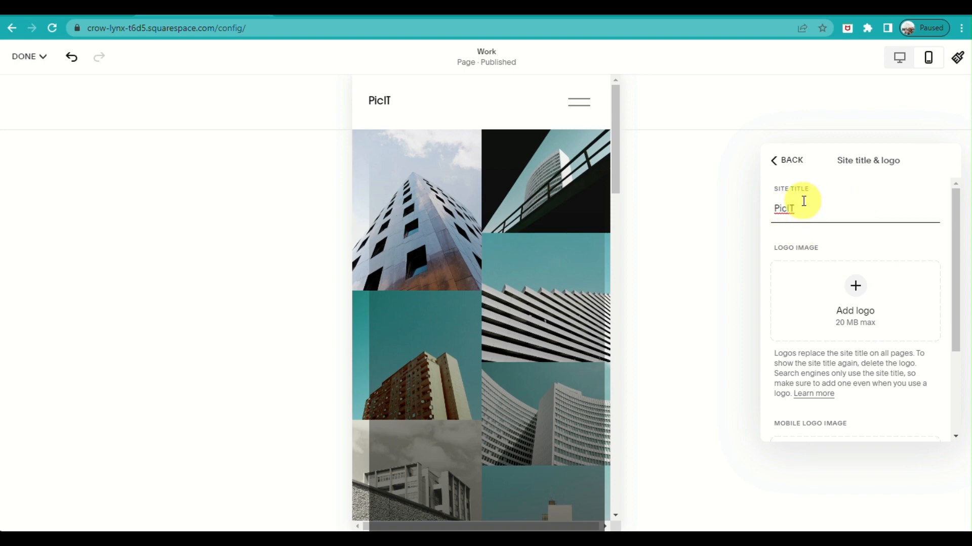
left_click(777, 162)
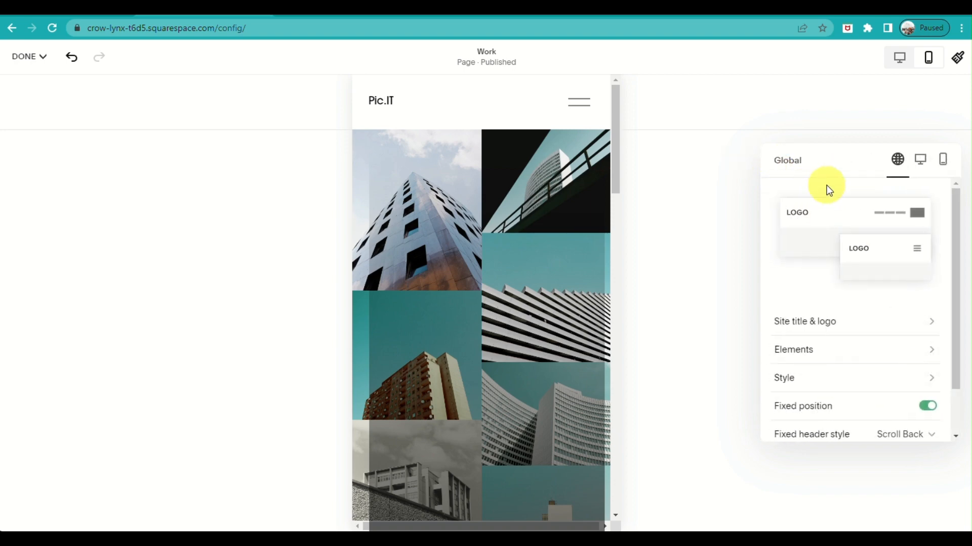
left_click(903, 99)
left_click(28, 56)
left_click(26, 96)
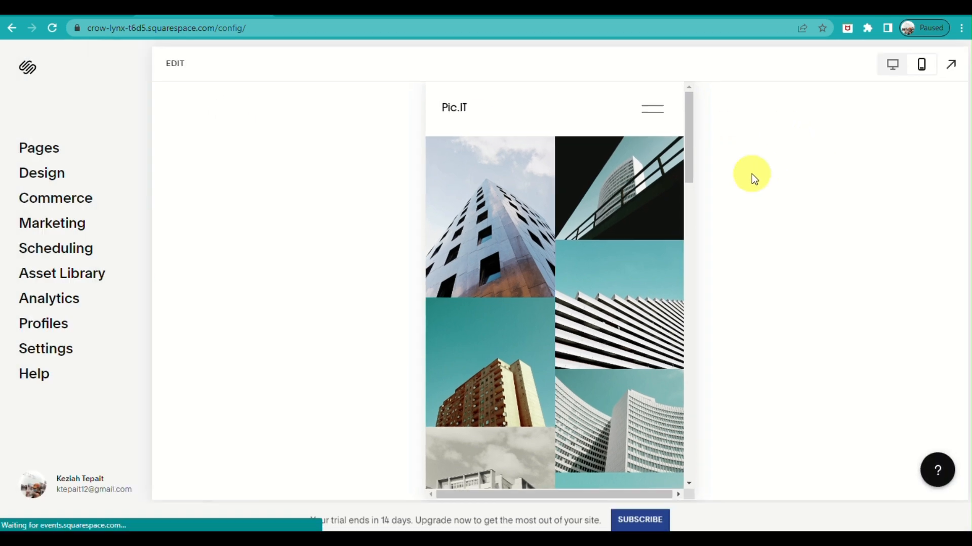
scroll(683, 330, "down", 10)
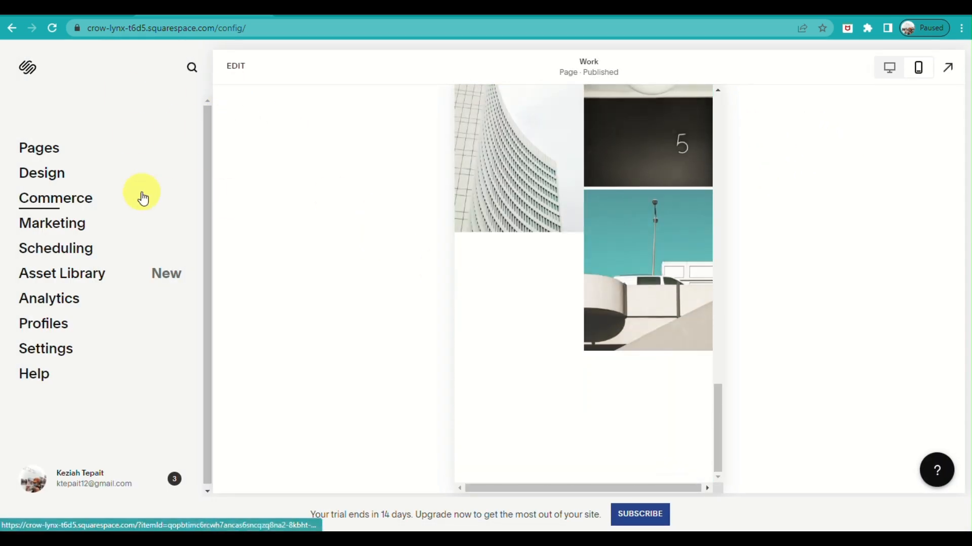
Look over the list of site settings and return to the home menu
left_click(44, 358)
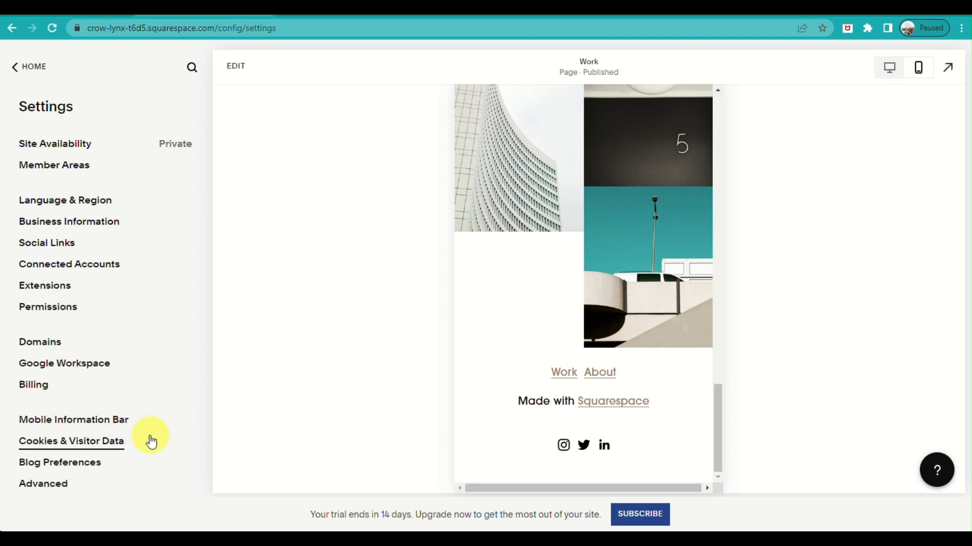
left_click(28, 67)
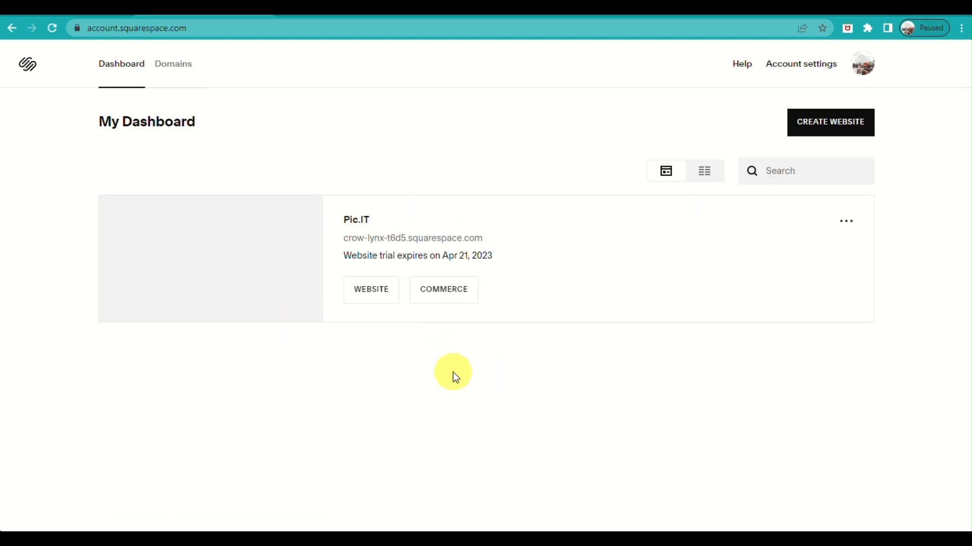
Check the Pic.IT site's options on the account dashboard, reopen its website editor and highlight the site's address
left_click(855, 227)
left_click(655, 279)
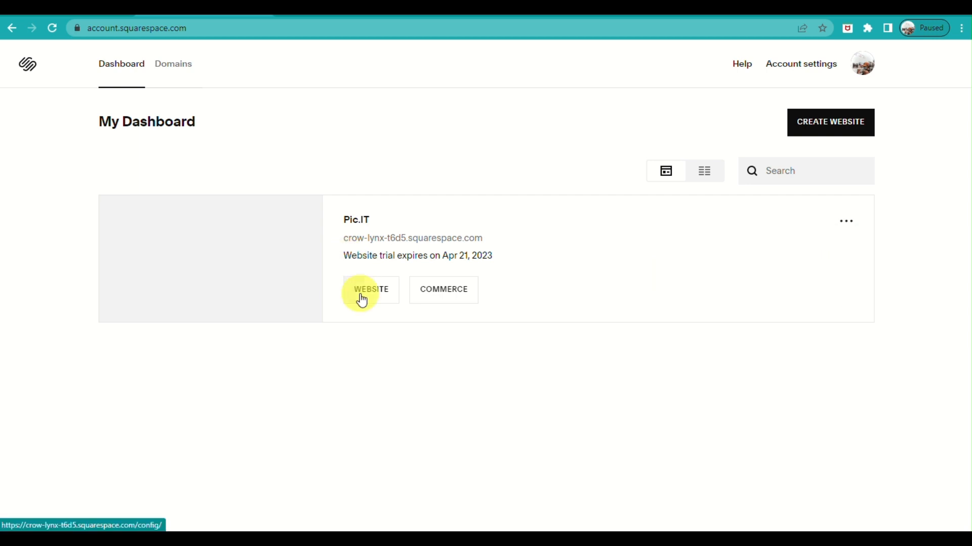
left_click(362, 299)
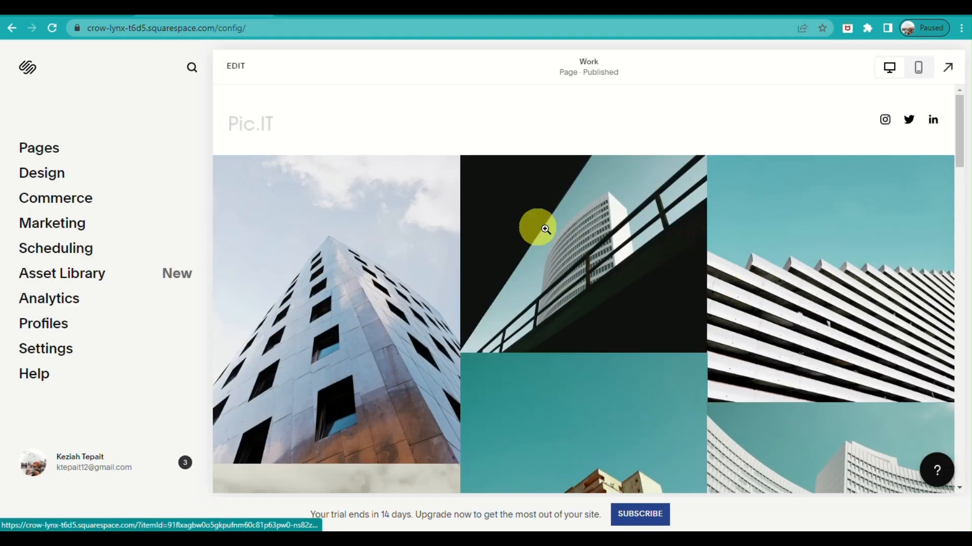
left_click_drag(256, 30, 81, 31)
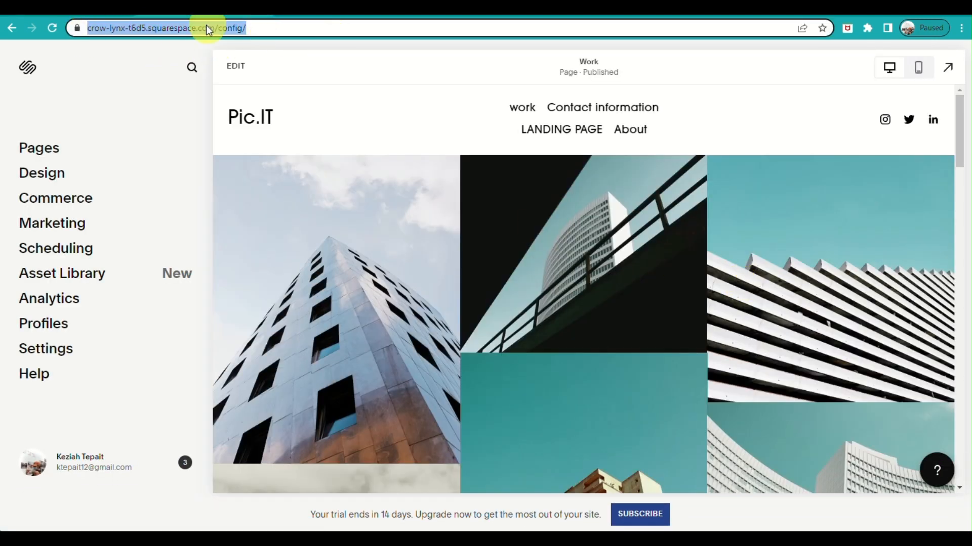
left_click(174, 360)
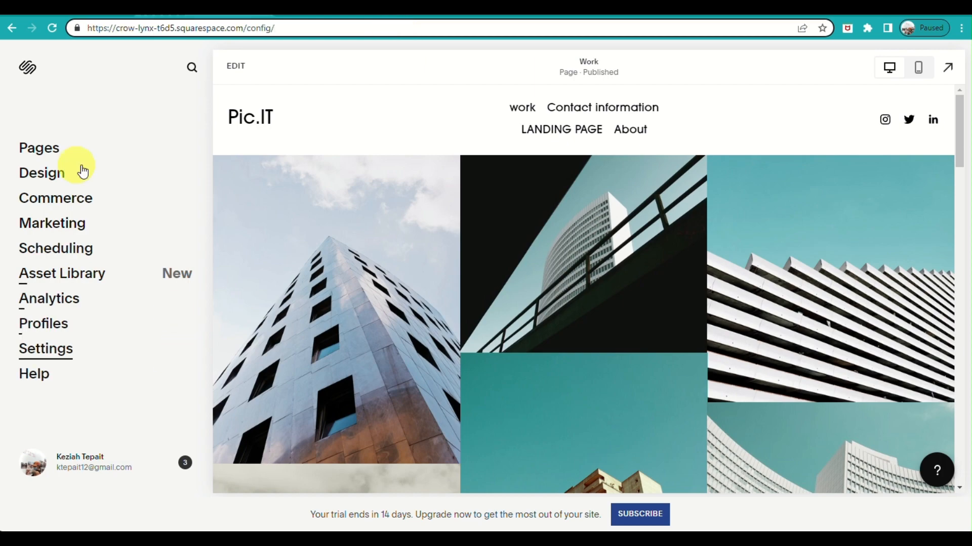
Preview the Work page gallery full screen
scroll(607, 253, "down", 5)
left_click(948, 68)
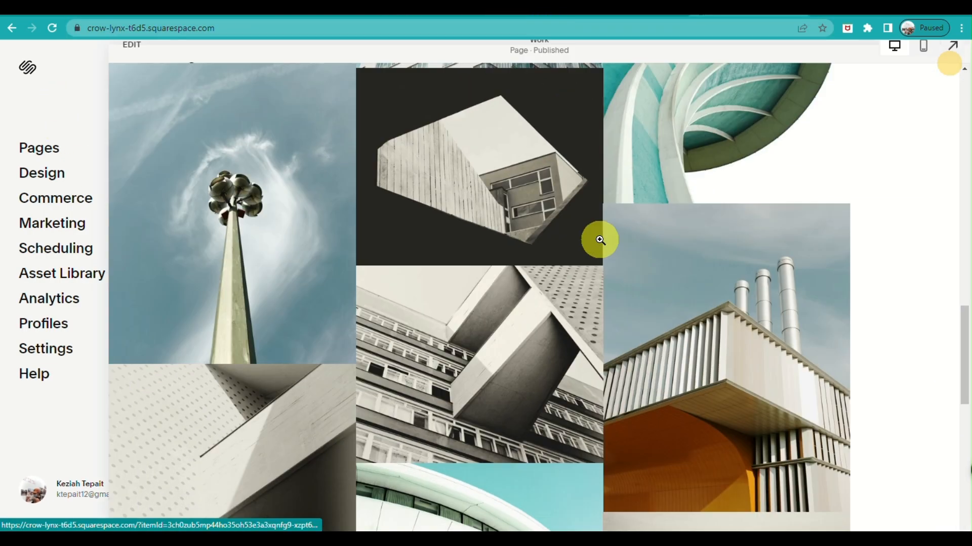
scroll(604, 214, "up", 3)
scroll(607, 223, "down", 5)
scroll(607, 222, "up", 5)
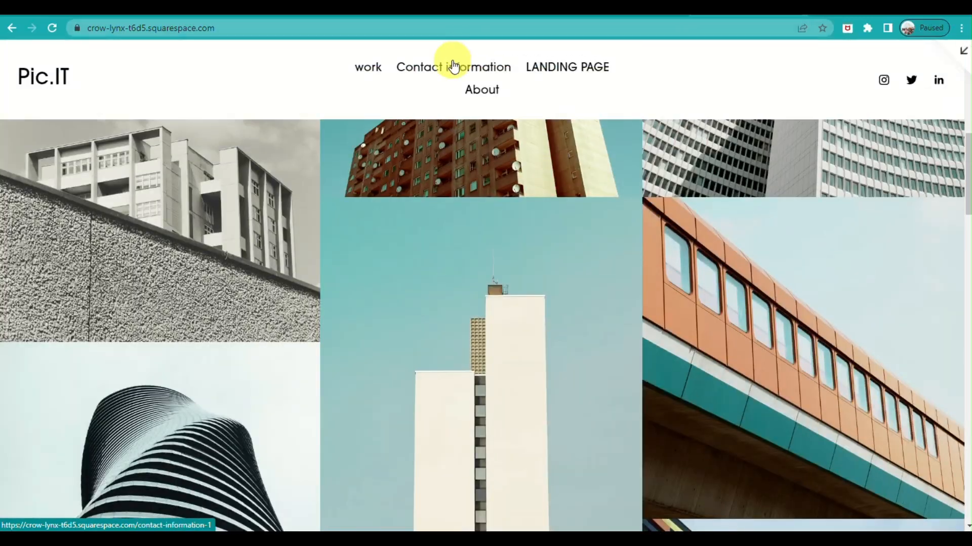
View the landing page in the full-screen preview down to its footer and follow the Work link there
left_click(559, 66)
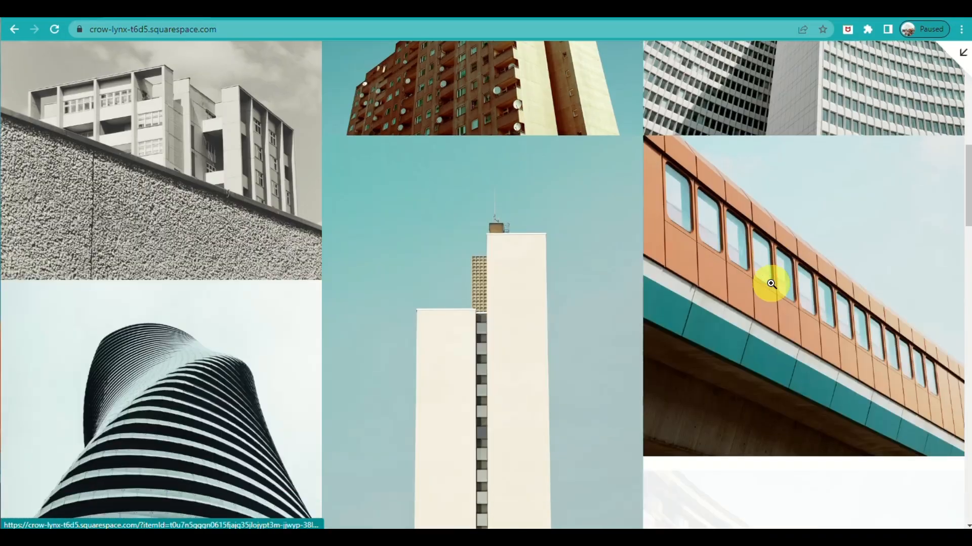
scroll(771, 284, "down", 5)
scroll(405, 225, "up", 5)
left_click(554, 69)
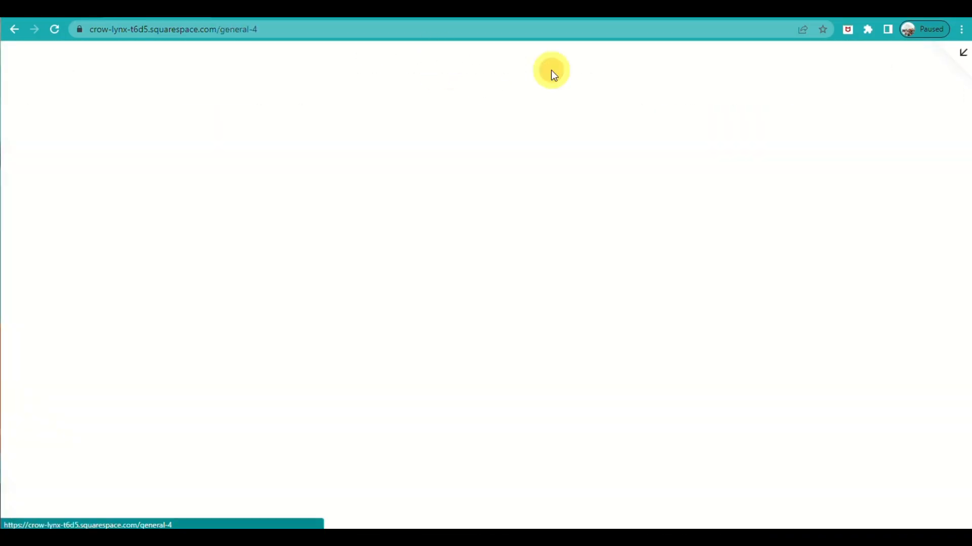
scroll(764, 233, "down", 10)
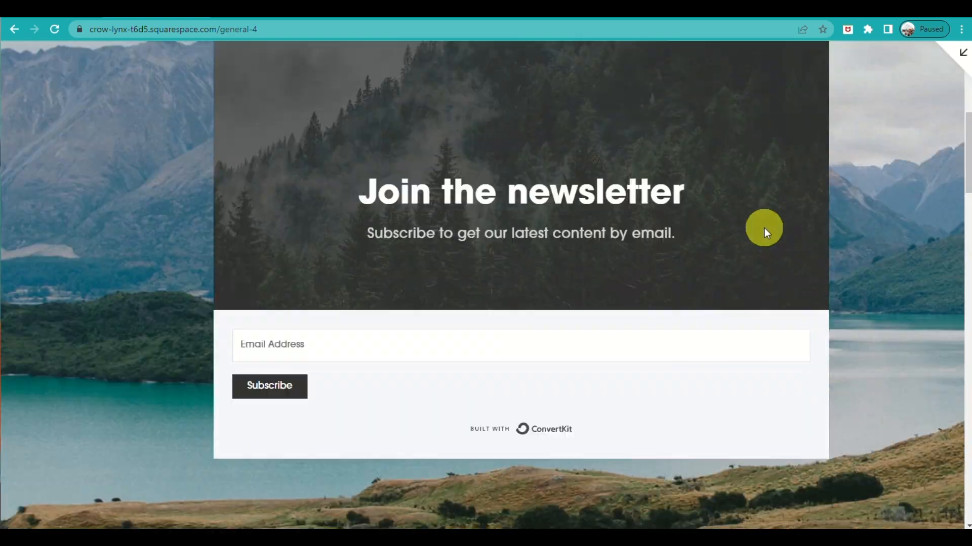
scroll(764, 228, "down", 15)
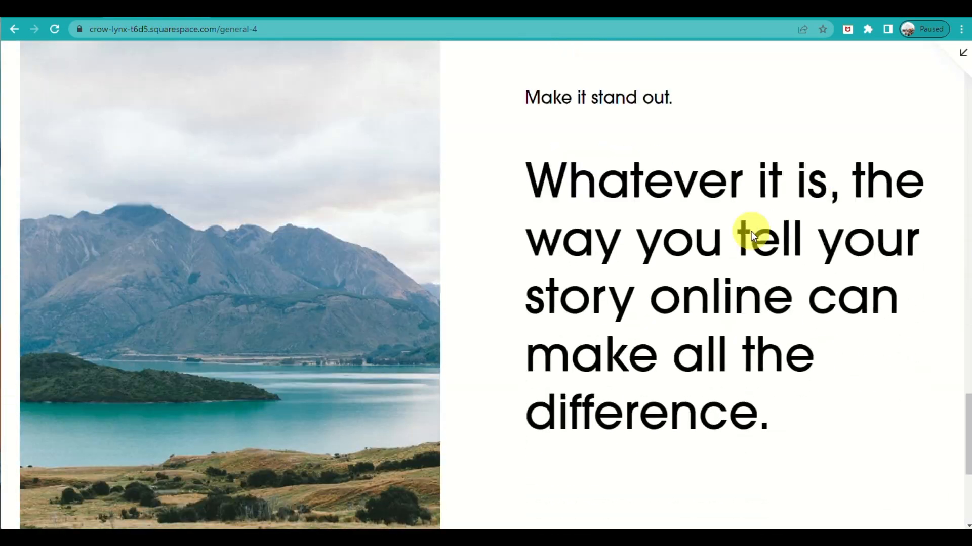
scroll(749, 227, "down", 5)
left_click(462, 379)
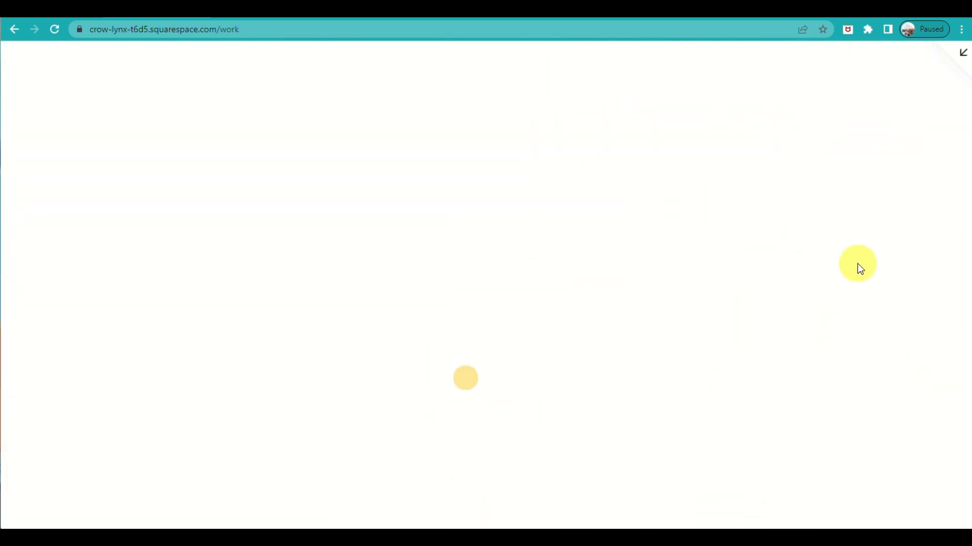